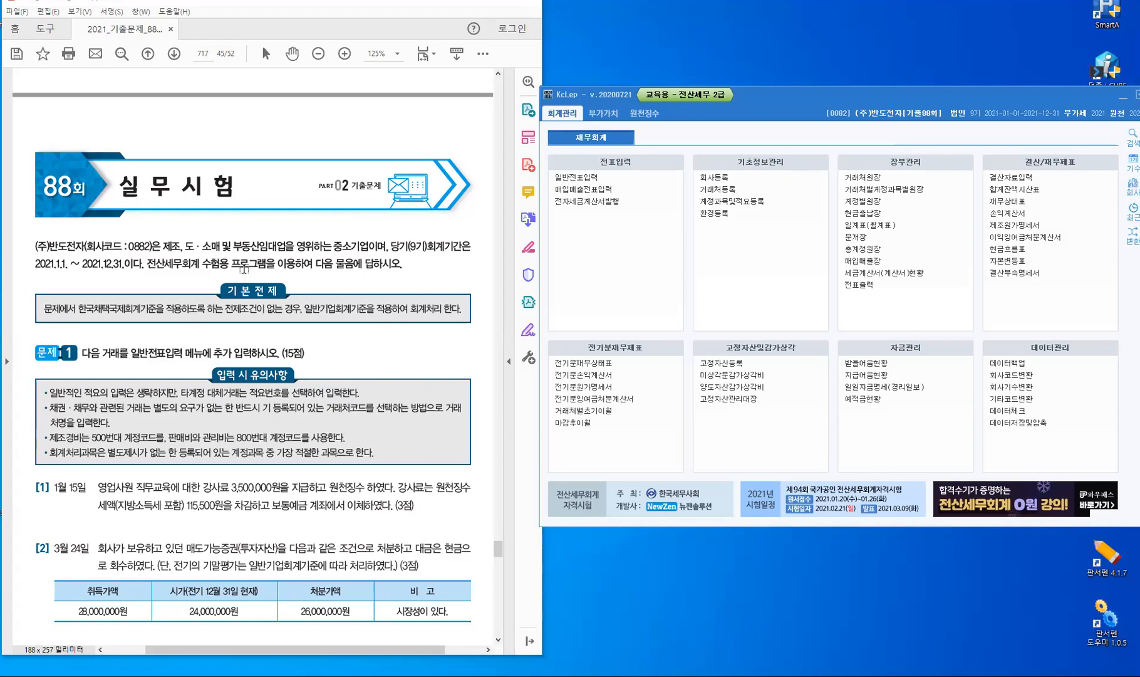
Open general voucher entry (일반전표입력) in the accounting program and start a voucher dated January 15 for transaction [1].
scroll(244, 269, down, 1)
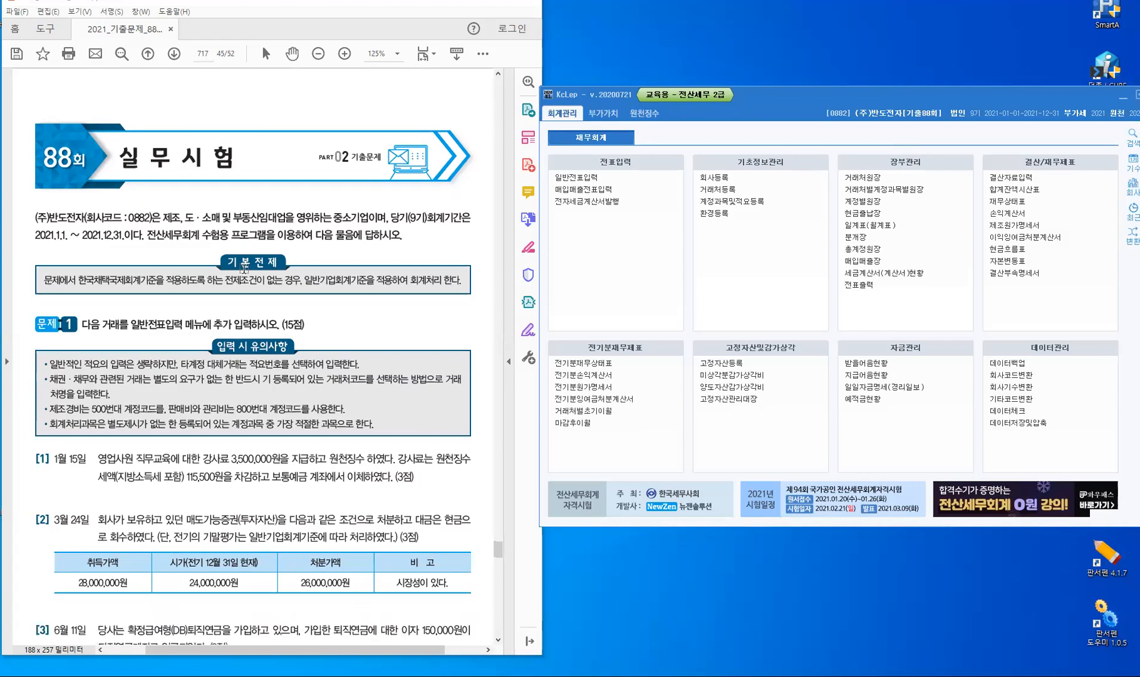
scroll(244, 268, down, 5)
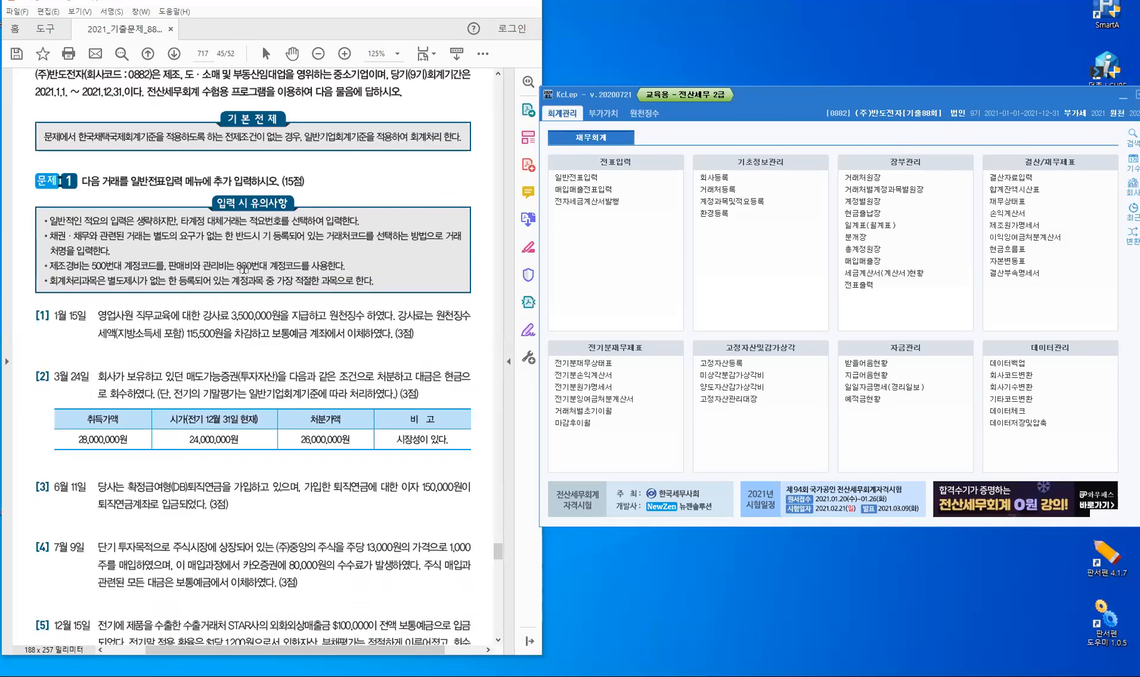
scroll(243, 269, down, 1)
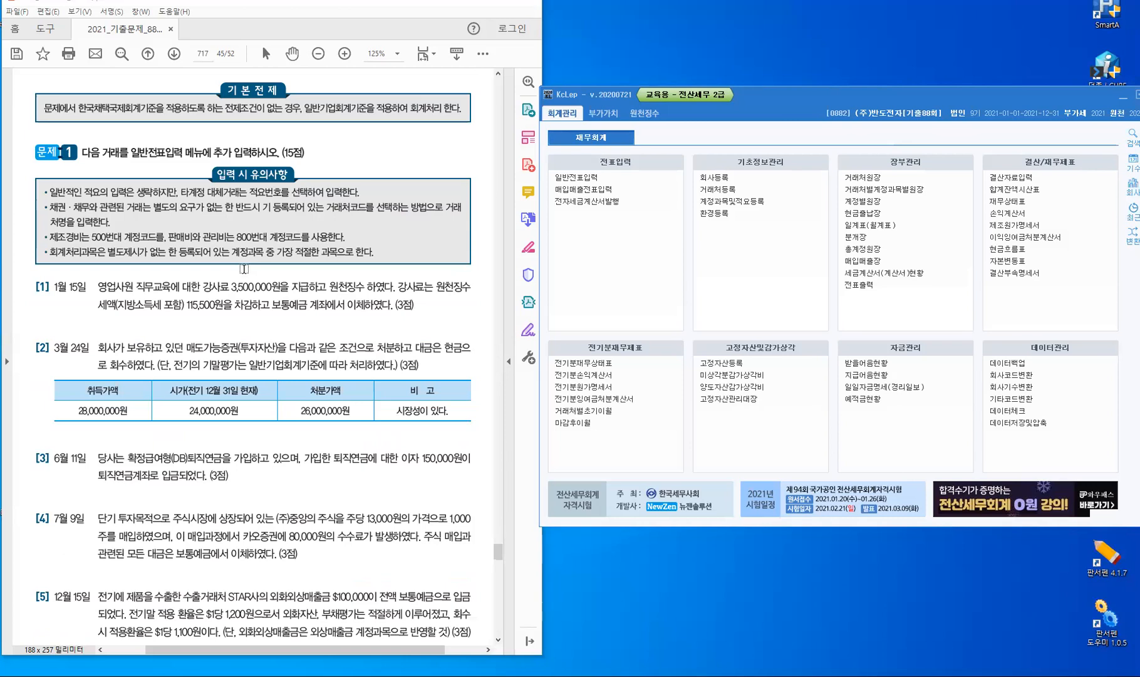
scroll(244, 269, down, 1)
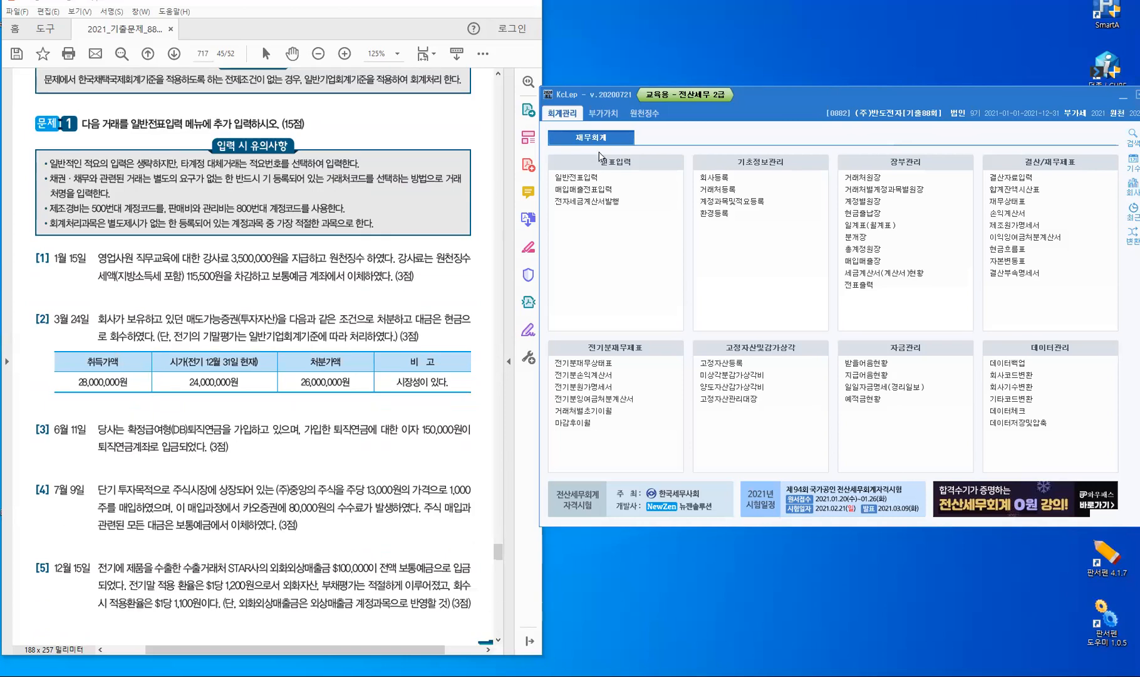
click(582, 179)
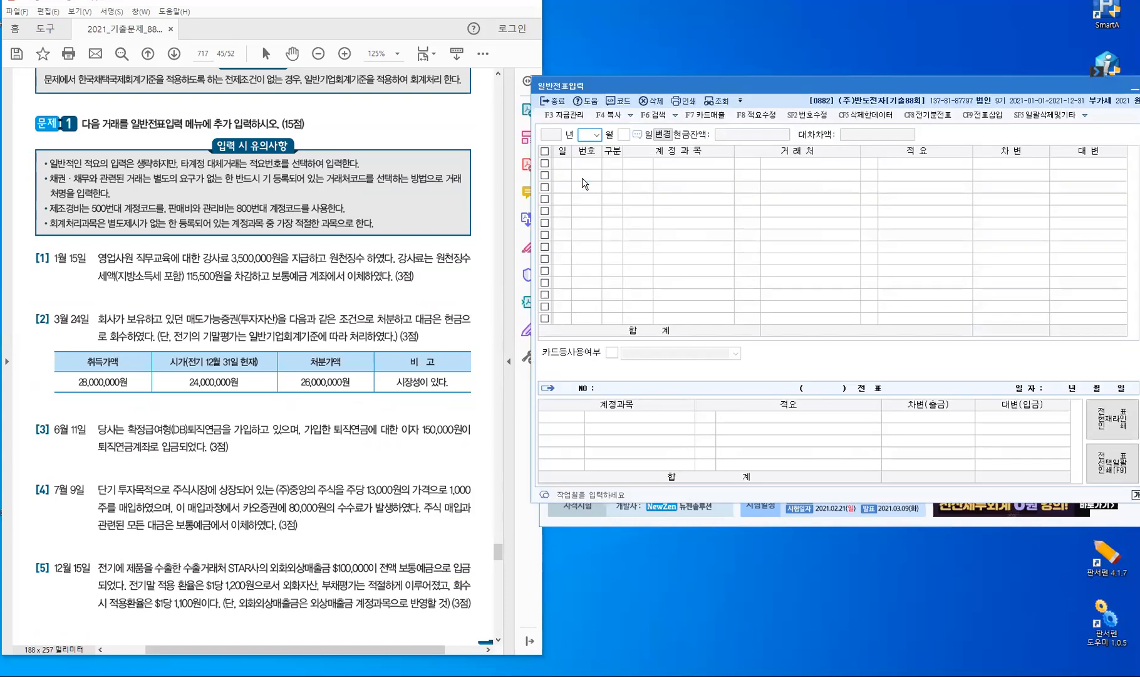
text(1)
key(Return)
text(15)
key(Return)
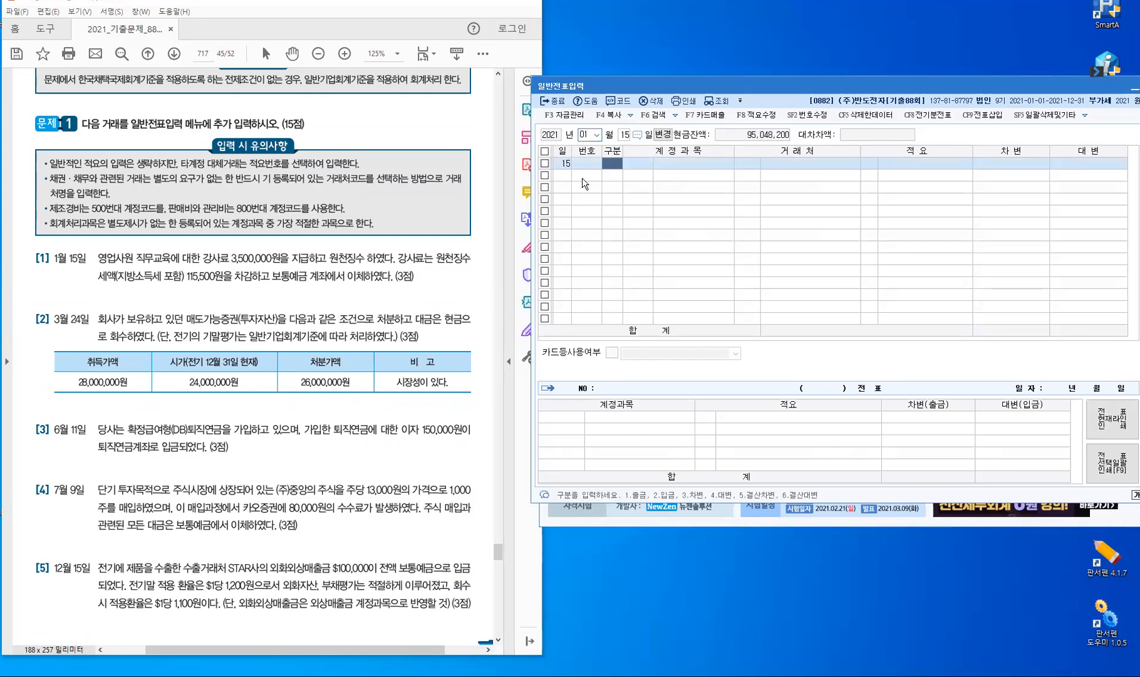
In transaction [1] of the exam PDF, highlight the words 교육, 영업, 보통예금 and 원천징수.
click(209, 416)
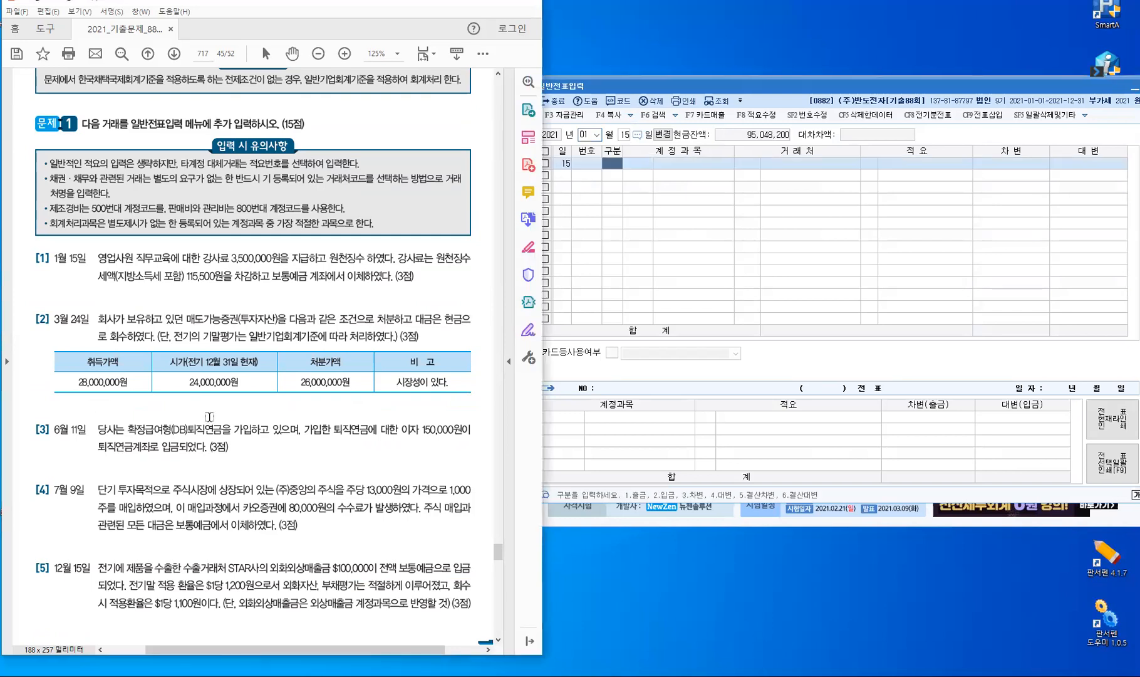
scroll(183, 453, down, 3)
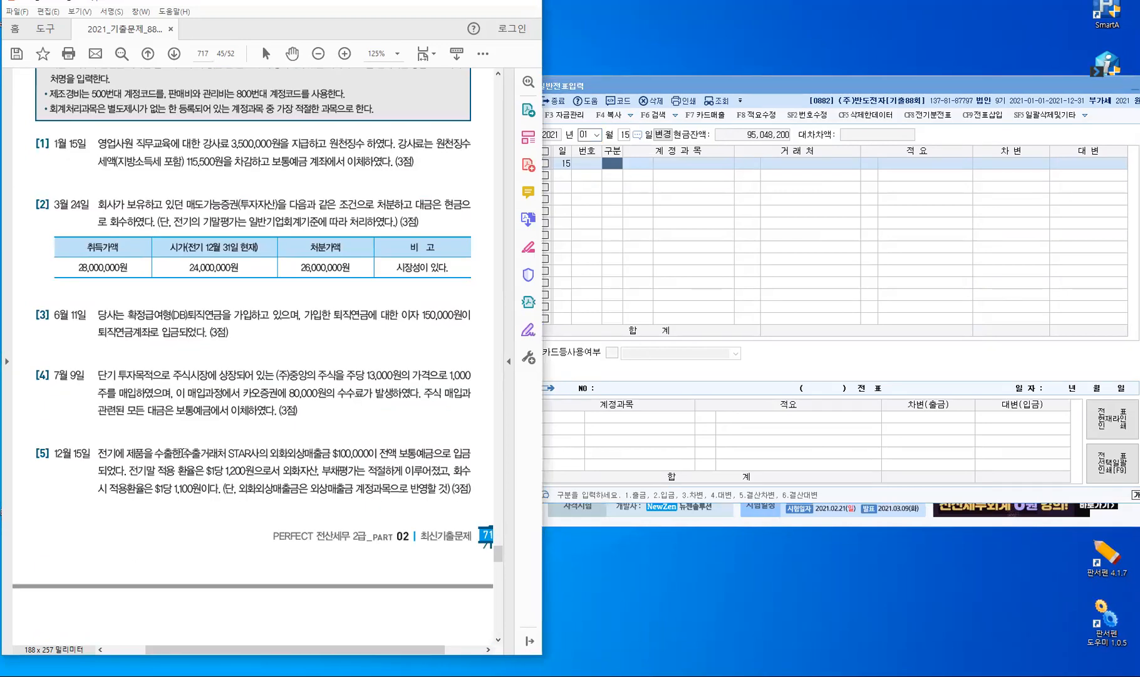
drag(156, 146, 170, 145)
drag(99, 145, 117, 145)
drag(273, 162, 310, 163)
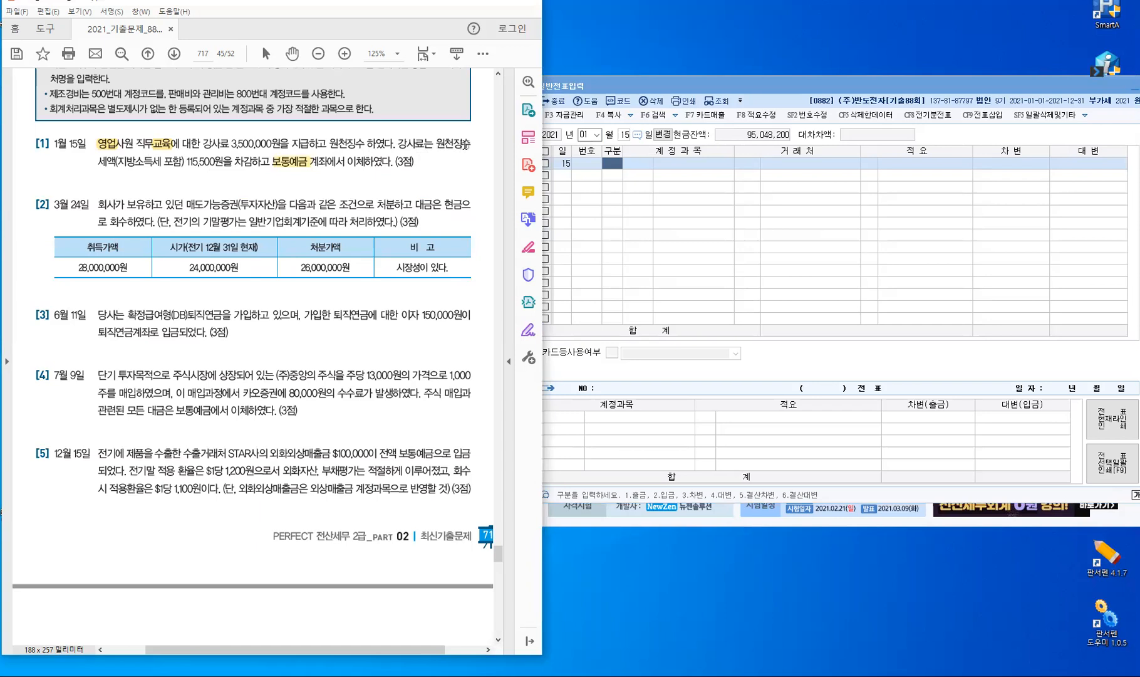
drag(471, 144, 434, 153)
Set the first January 15 voucher line as a debit (차변) to account 0825 교육훈련비, the 판매관리비 variant.
click(608, 165)
text(3)
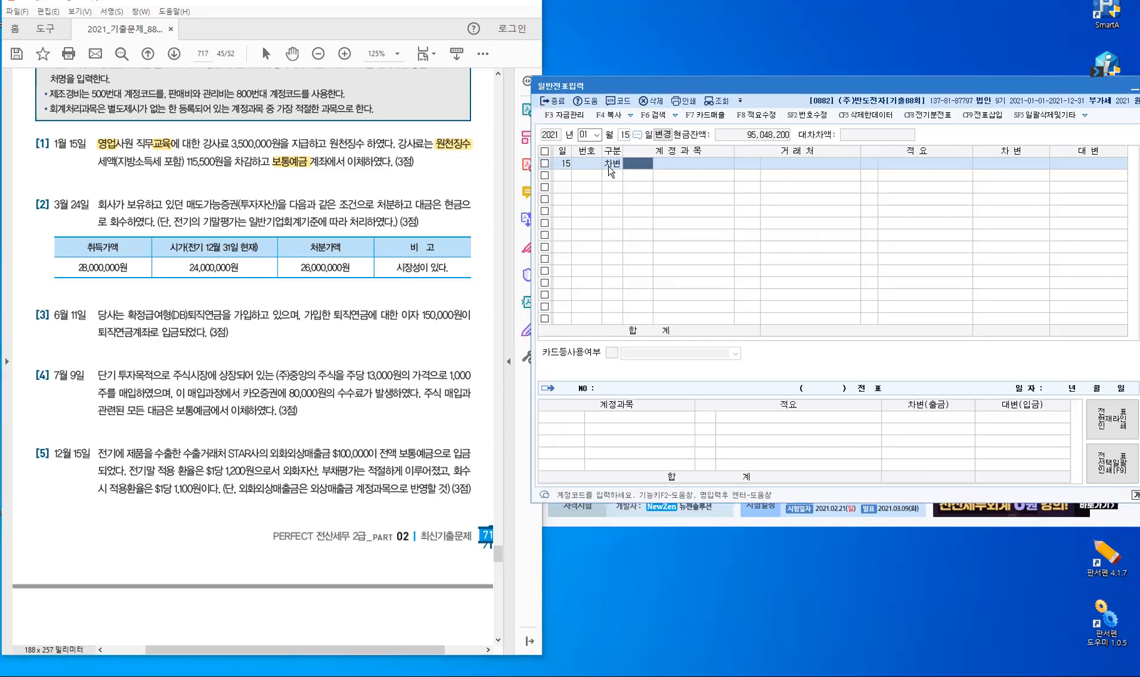
text(교육훈)
key(Return)
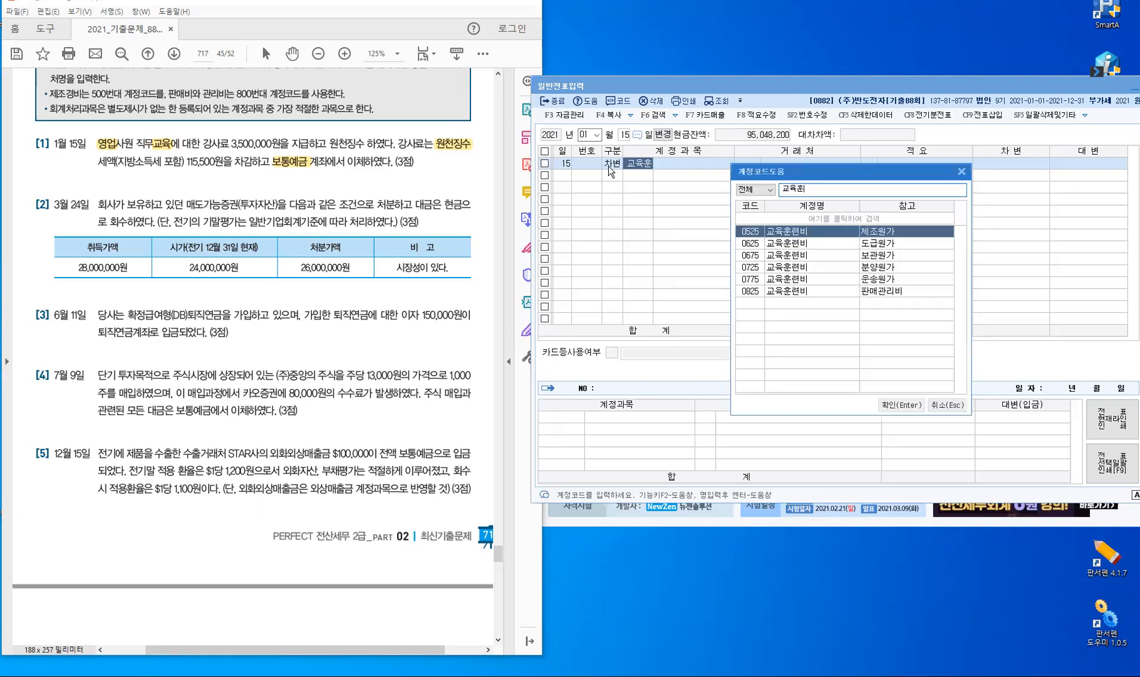
key(Down)
key(Down)
key(Down)
key(Down)
key(Down)
key(Return)
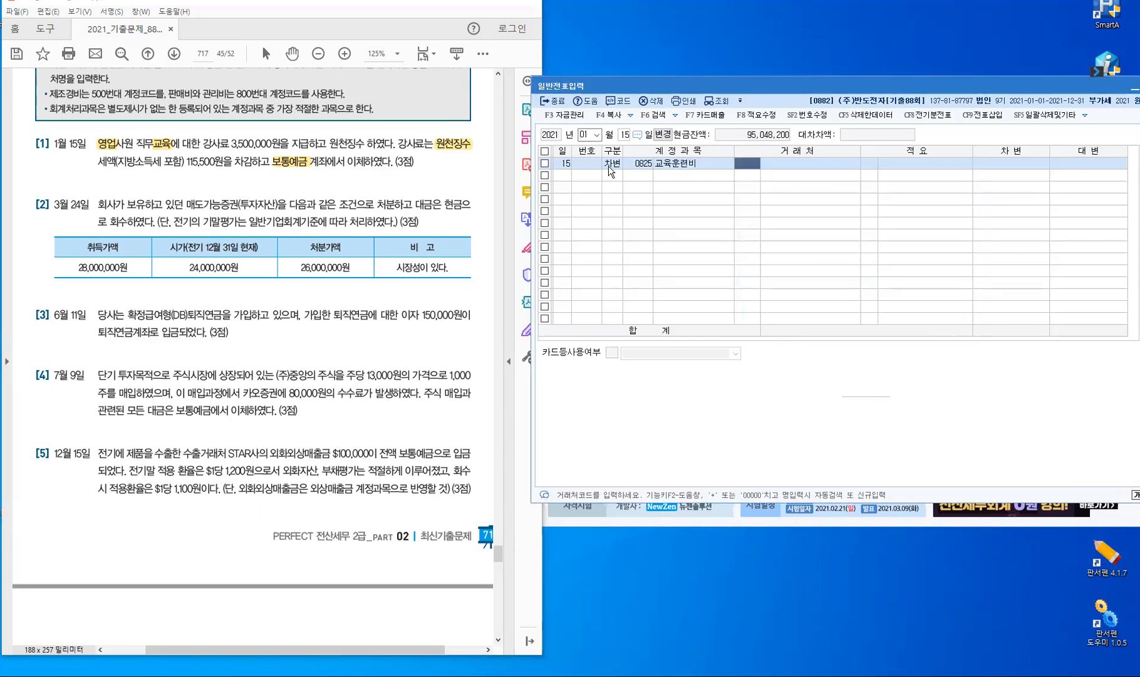
Leave the customer and description blank on the 교육훈련비 line and enter a debit amount of 3,500,000.
key(Return)
key(Return)
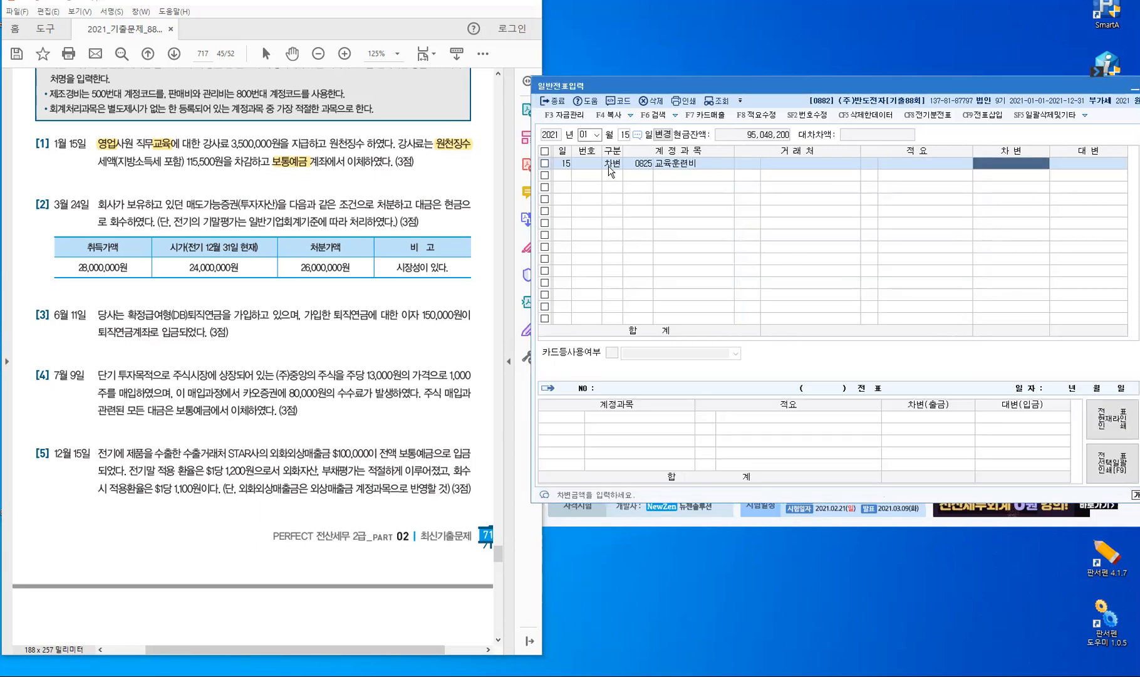
text(3500000)
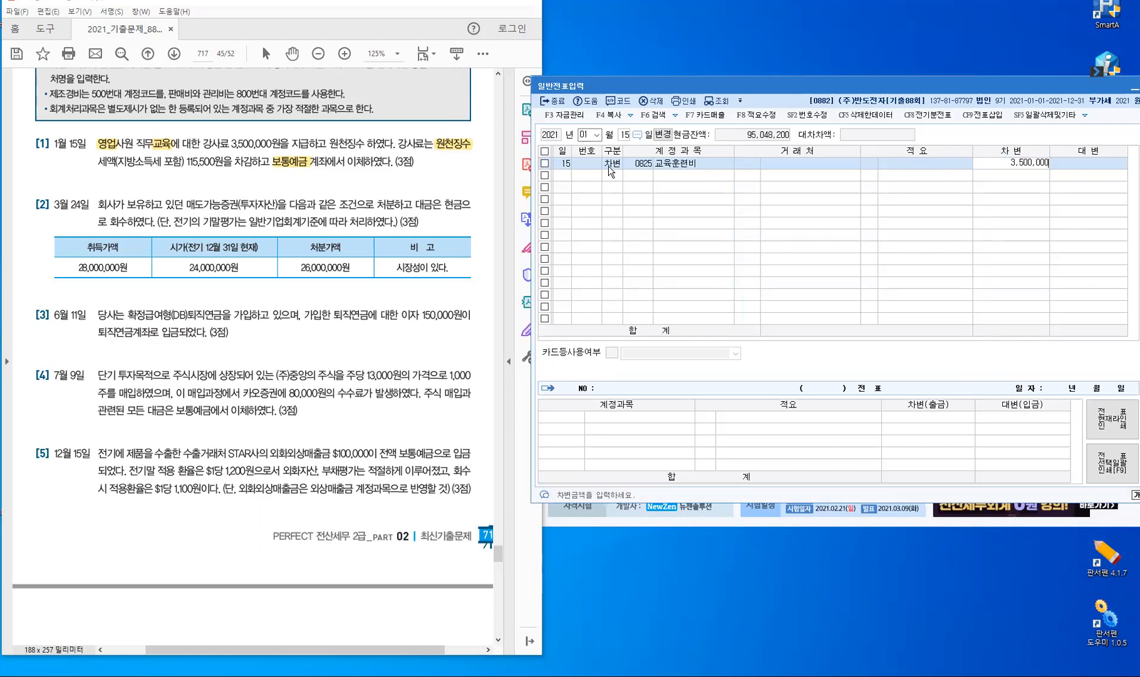
key(Return)
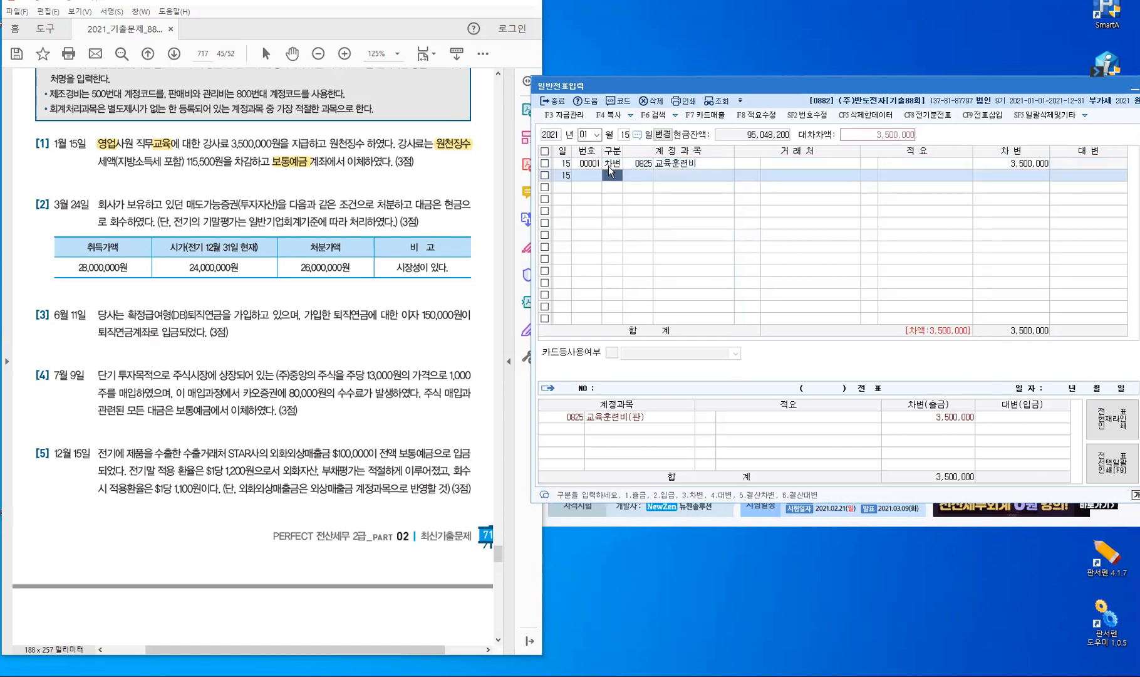
Add a credit (대변) line to account 254 예수금 with an amount of 115,500 and no customer.
text(4254)
key(Return)
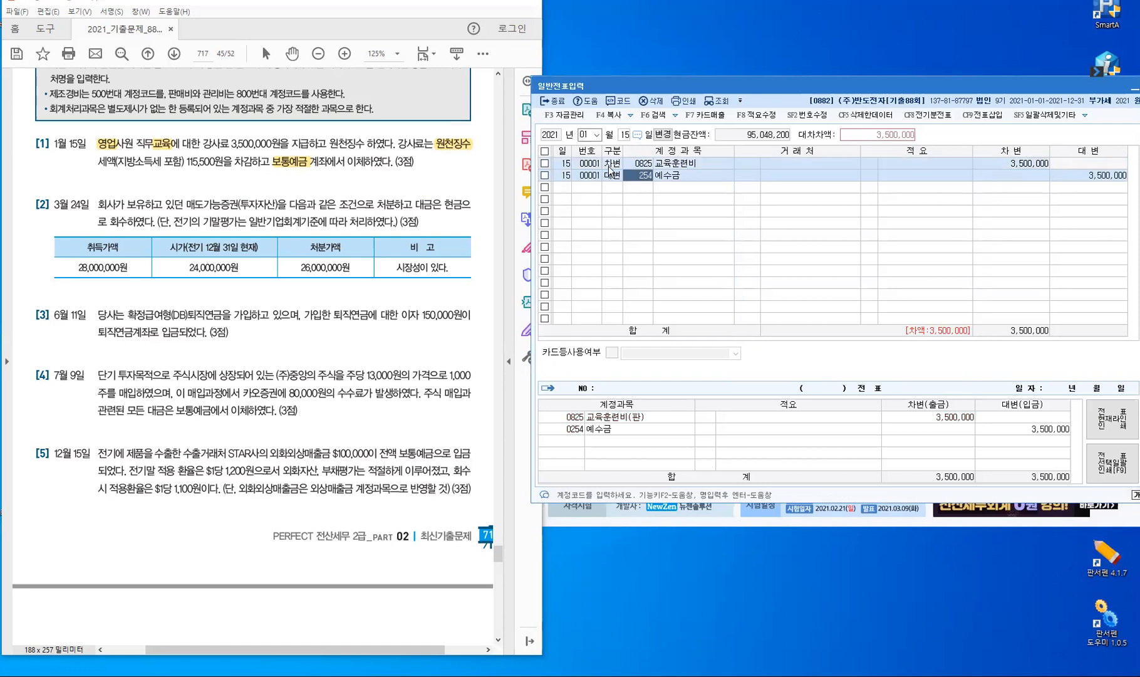
key(Return)
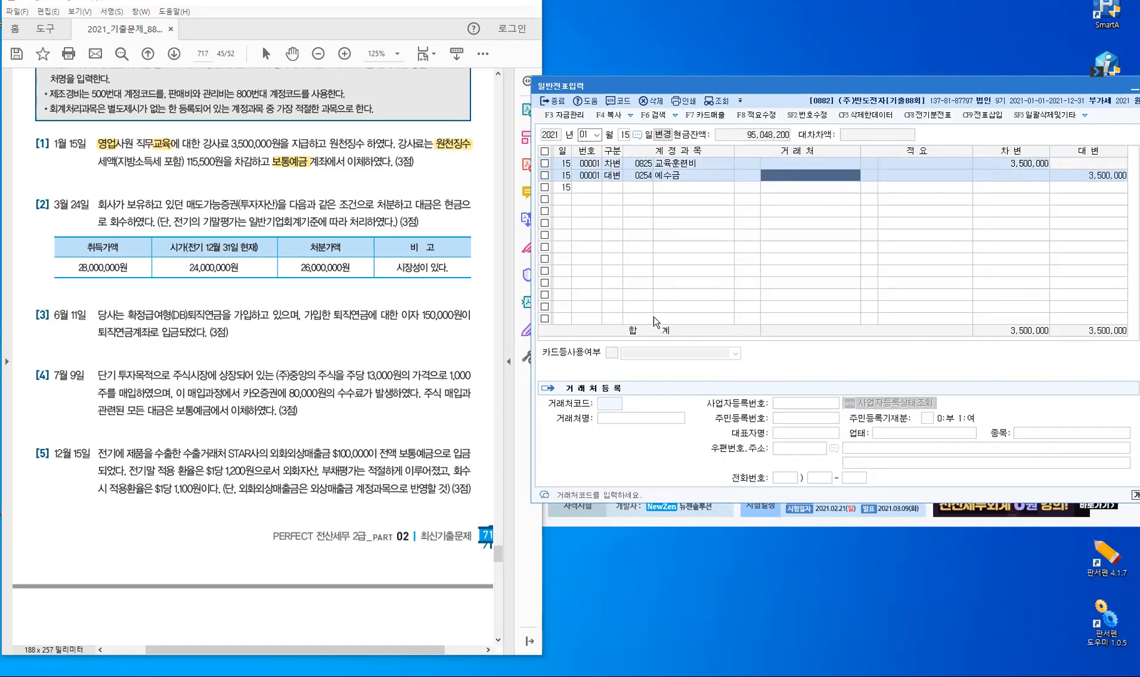
key(Return)
key(Return)
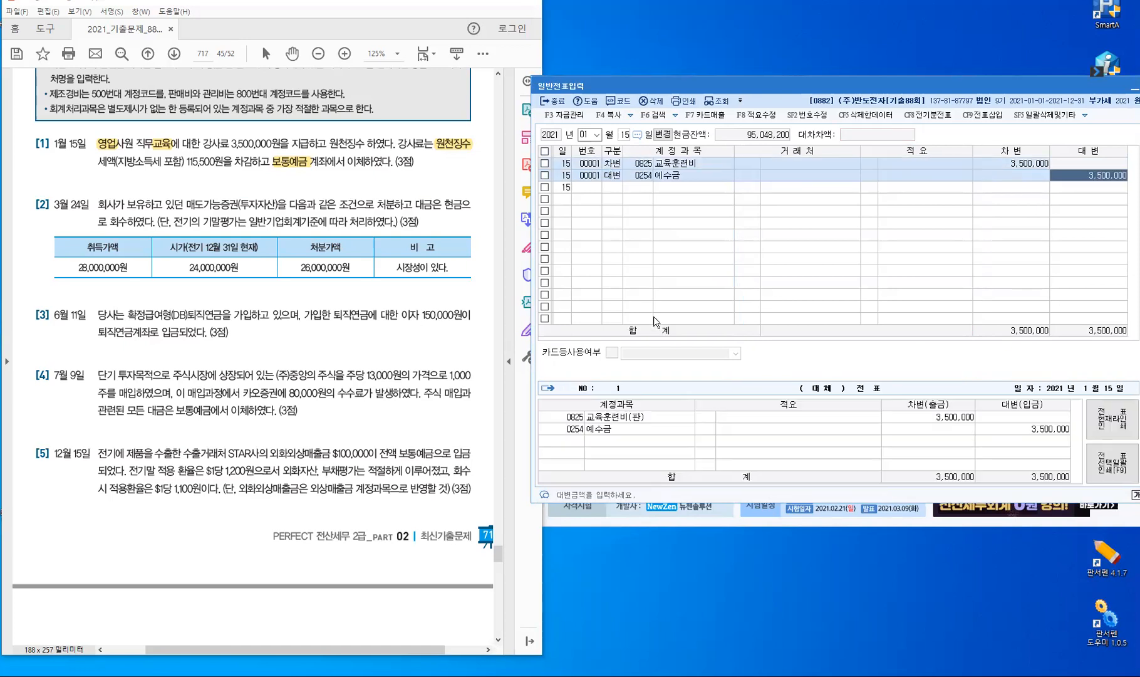
text(115)
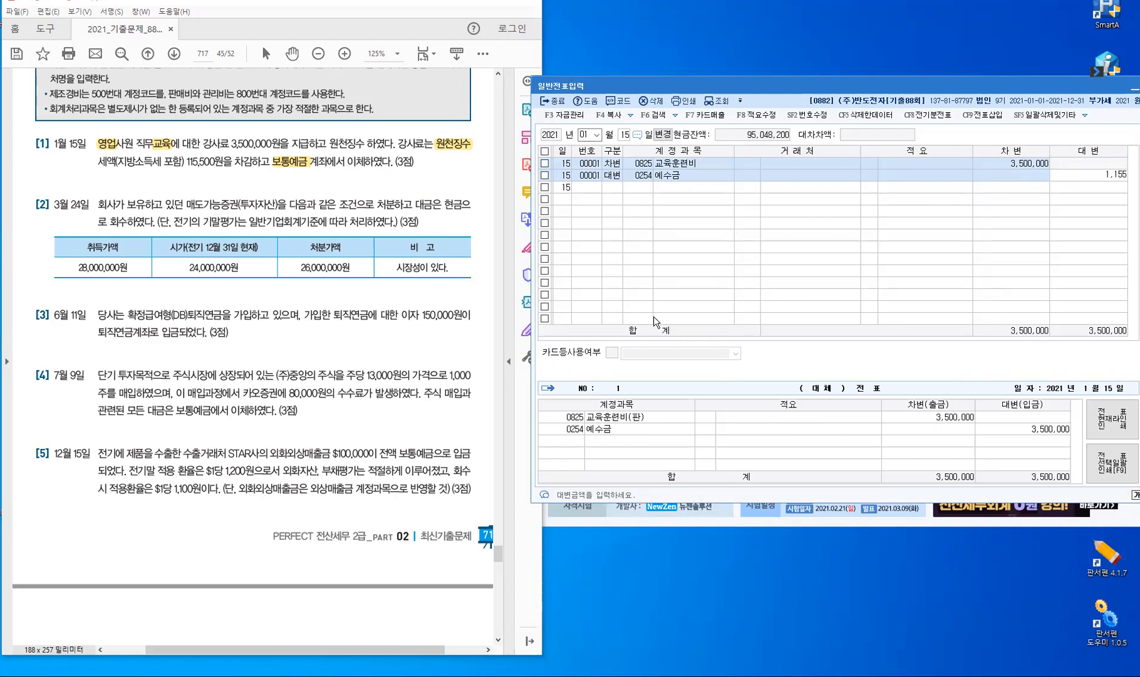
text(,500)
key(Return)
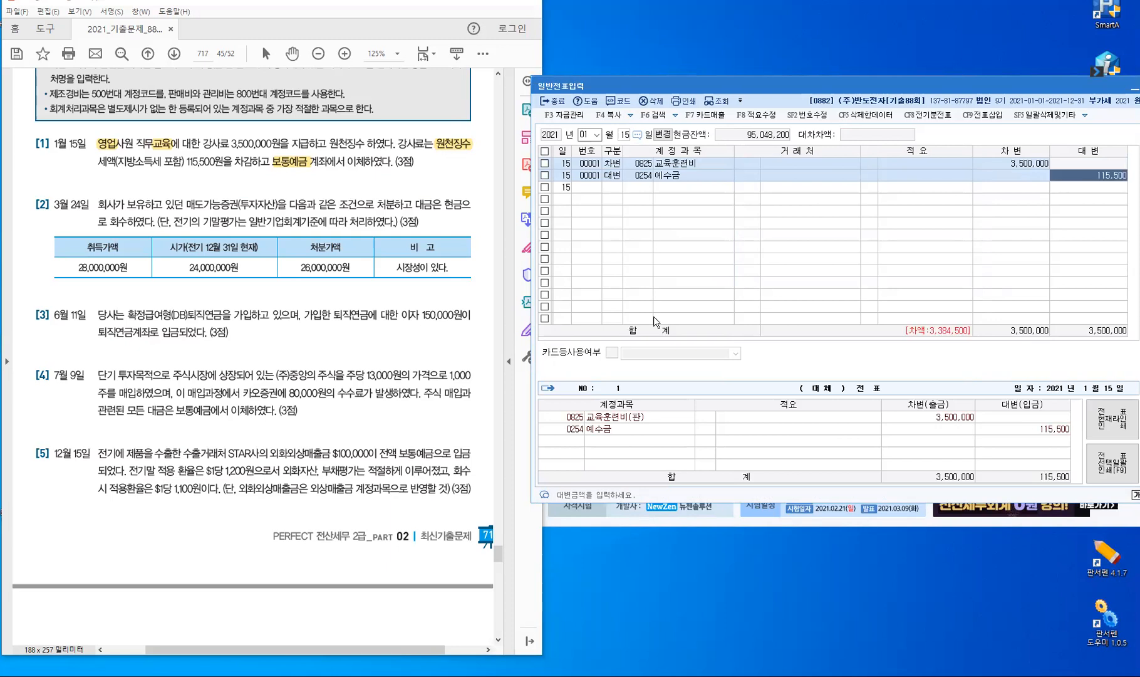
key(Return)
Add a credit line to account 103 보통예금, accepting 3,384,500 as the amount and leaving the customer blank.
text(4)
text(1)
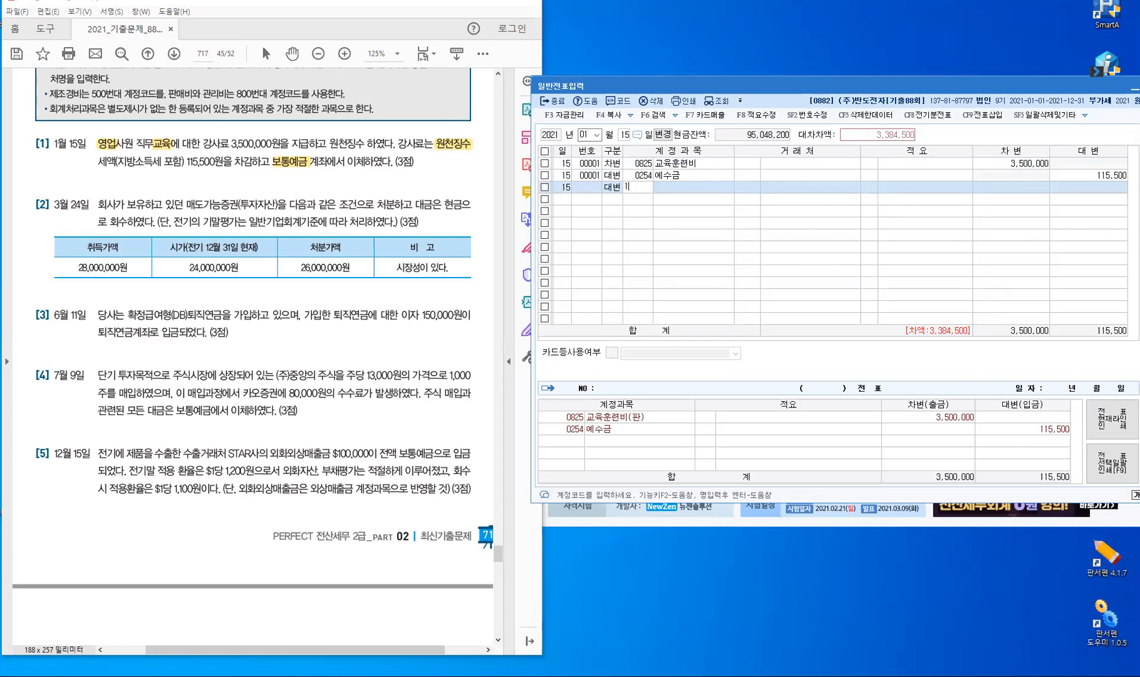
text(03)
key(Return)
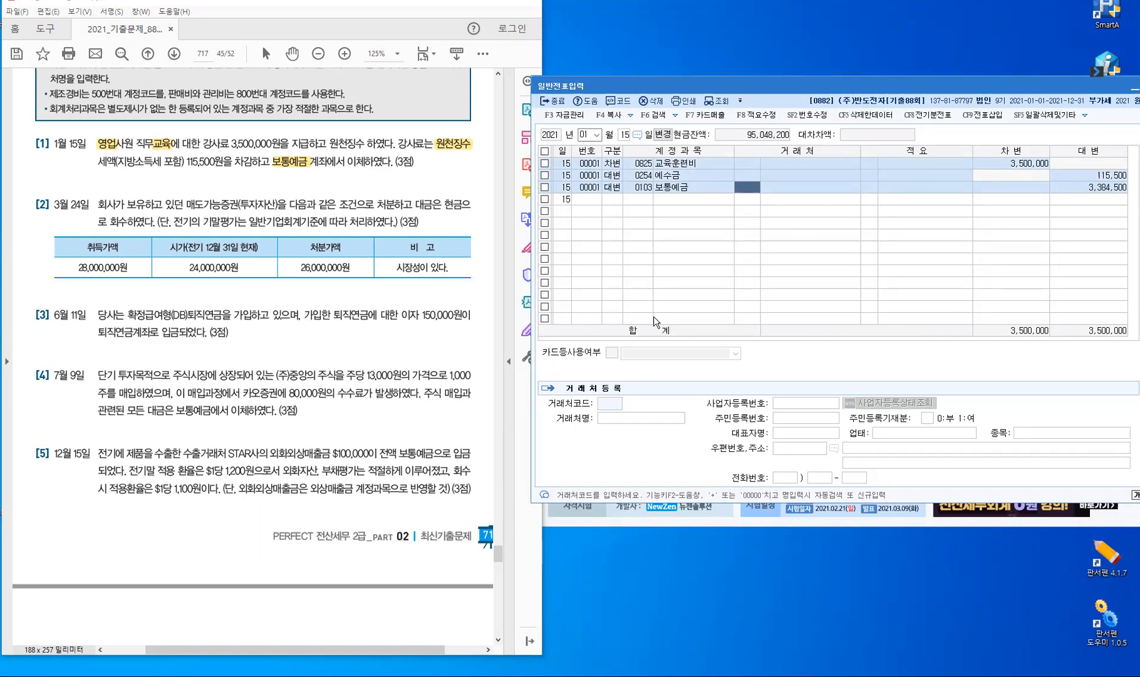
key(Return)
key(Return)
key(Return)
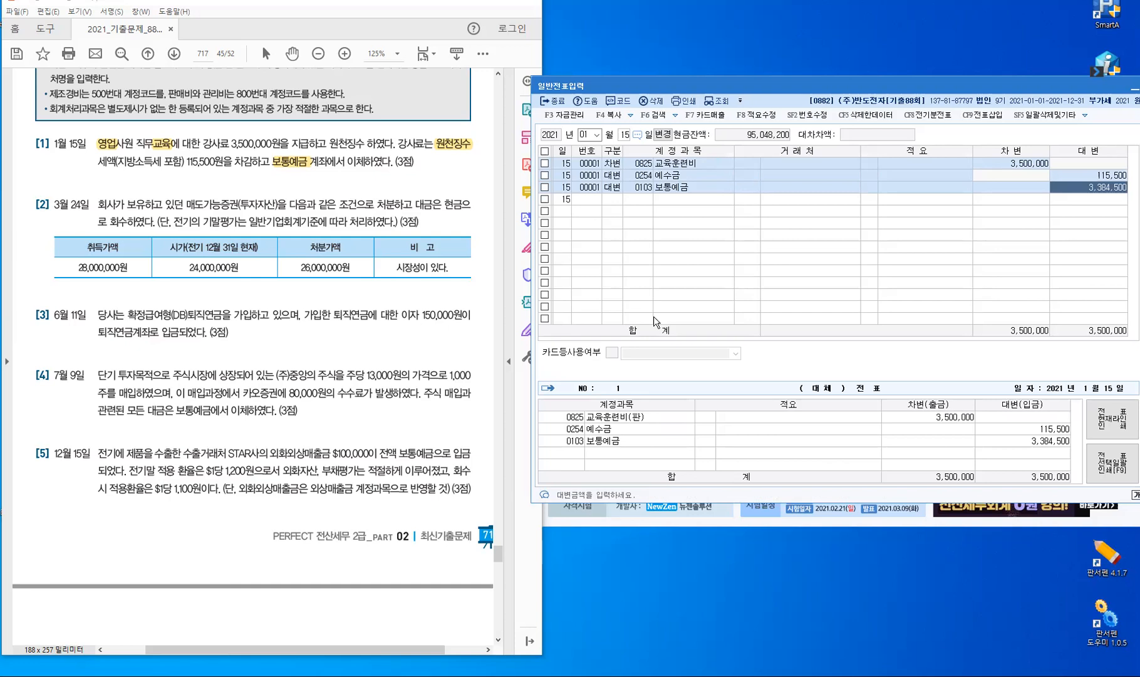
key(Return)
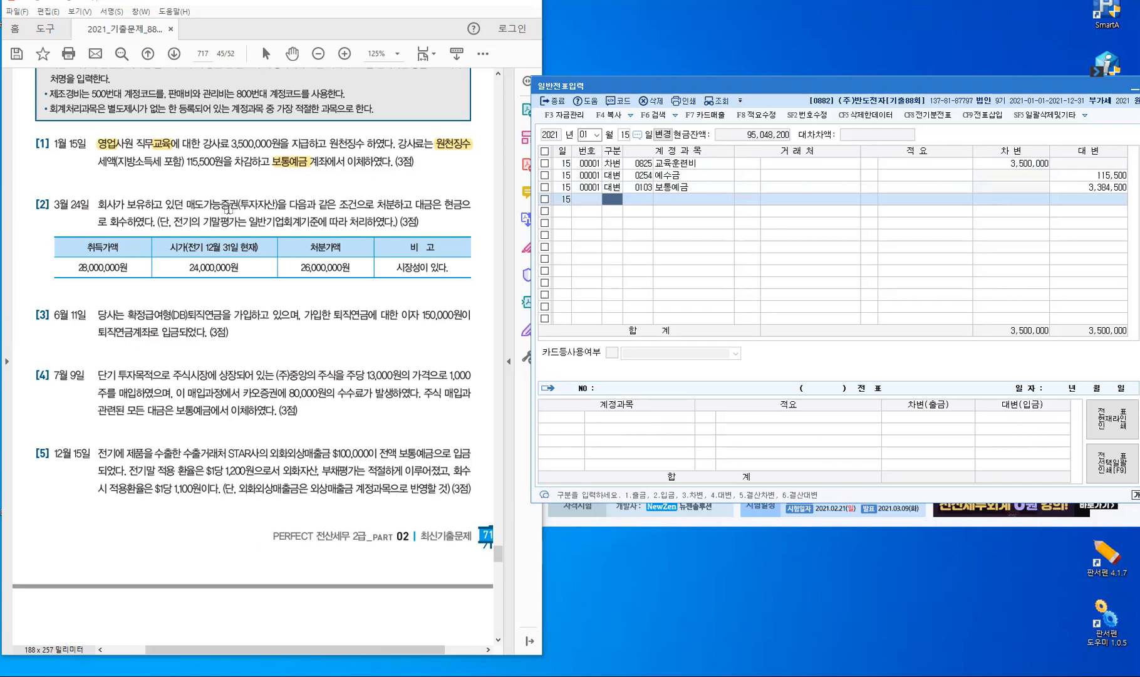
In transaction [2] of the PDF, highlight the available-for-sale securities (투자자산) phrase and the words 처분, 현금 and 시장성.
double_click(266, 209)
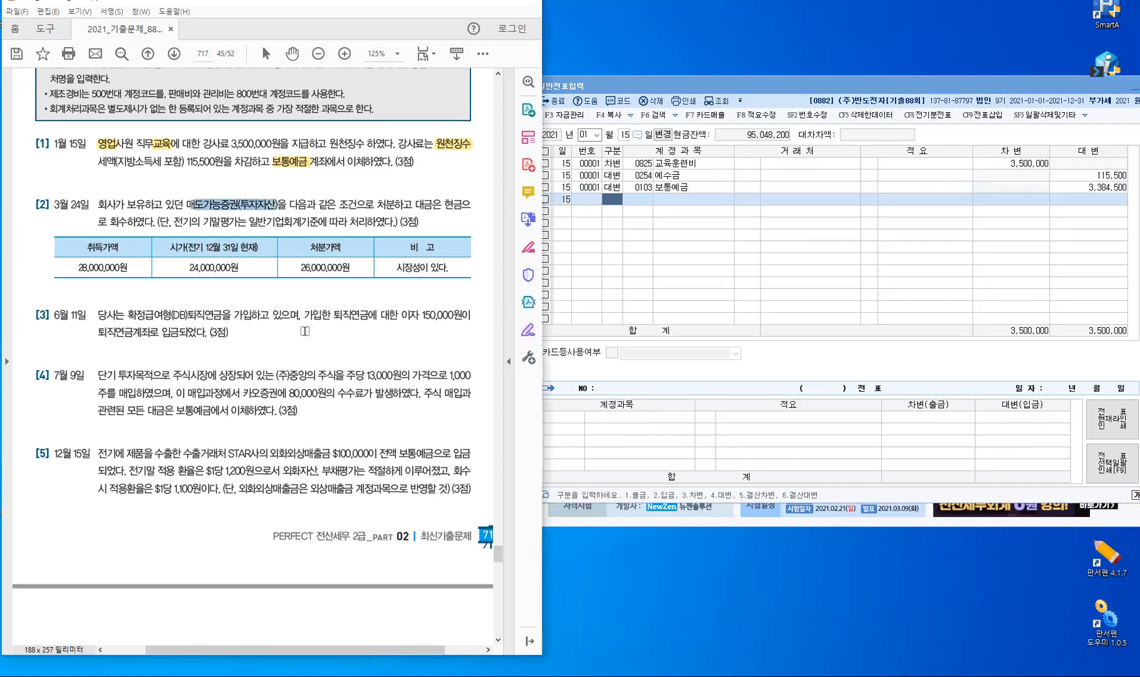
key(u)
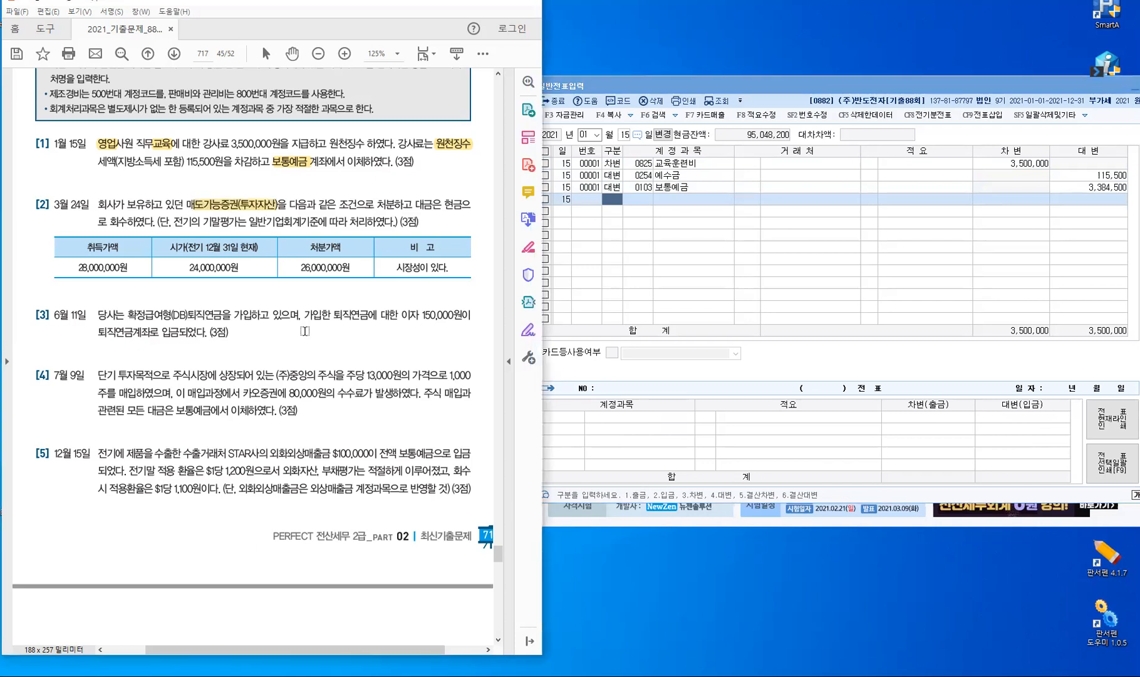
double_click(388, 204)
drag(445, 204, 462, 205)
drag(398, 271, 421, 269)
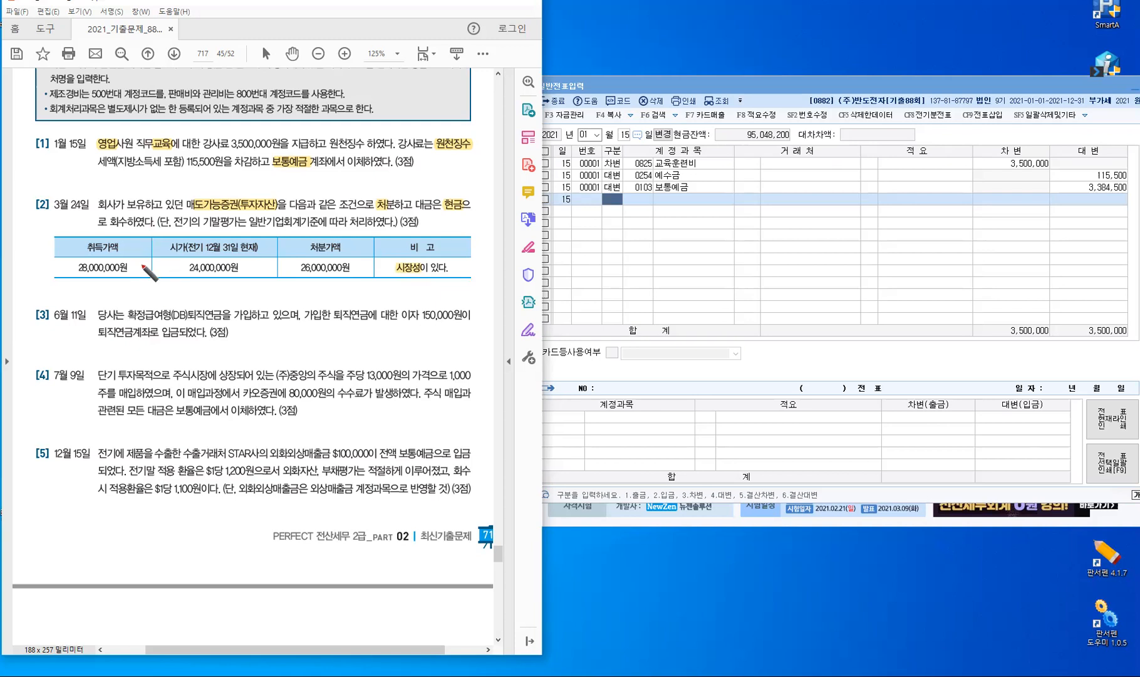
With the red pen, mark the decrease from 취득가액 to 시가 by writing 감소 between the two table columns.
mouse_move(138, 265)
mouse_down()
mouse_move(168, 261)
mouse_move(162, 273)
mouse_move(138, 254)
mouse_move(149, 251)
mouse_up()
drag(153, 246, 157, 250)
drag(154, 249, 161, 256)
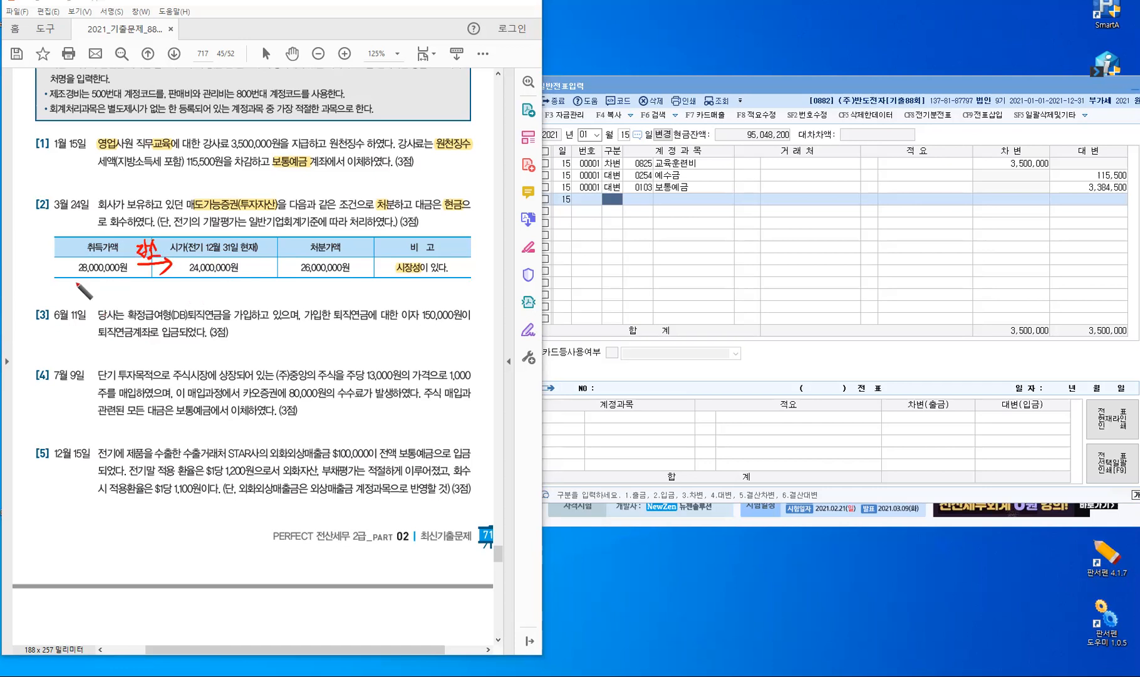
Handwrite the valuation loss note "매·증·평가손실 4,000,000" in red below the transaction [2] table.
drag(76, 283, 76, 291)
drag(76, 284, 84, 292)
drag(84, 287, 87, 287)
mouse_move(87, 279)
mouse_down()
mouse_move(88, 294)
mouse_move(125, 281)
mouse_move(193, 288)
mouse_up()
click(198, 283)
click(198, 290)
mouse_move(191, 281)
mouse_down()
mouse_move(191, 292)
mouse_move(203, 282)
mouse_up()
drag(210, 282, 245, 283)
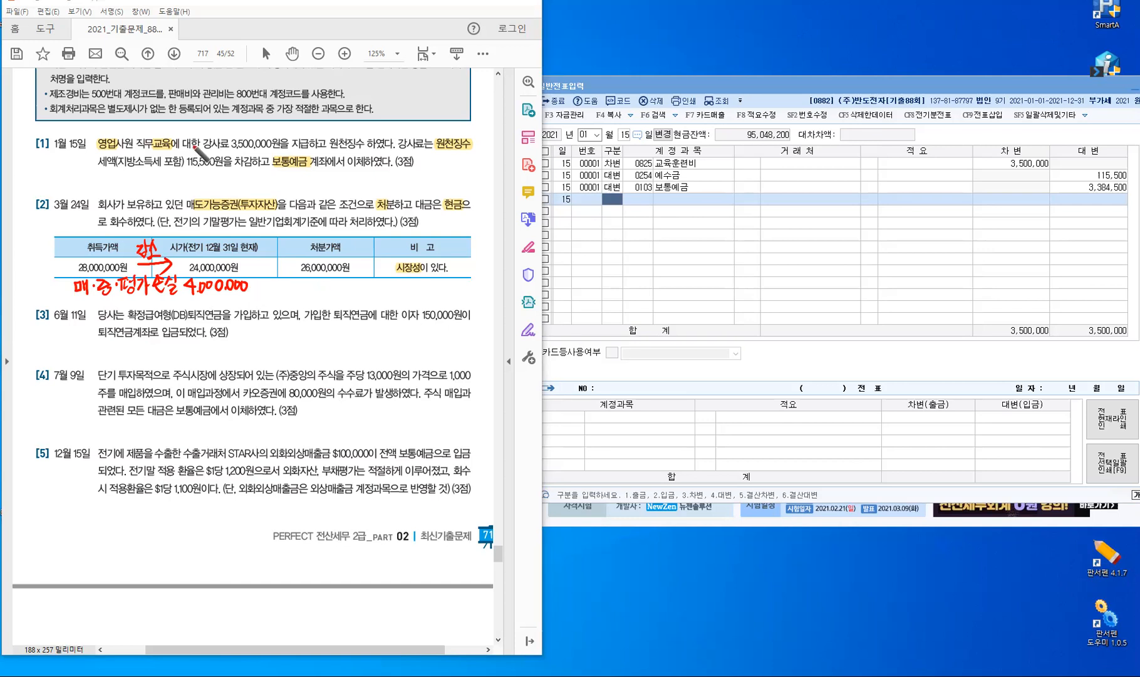
Handwrite the disposal gain or loss formula "처분손익 = 처분가액 − 취득원가" above transaction [2], with an arrow pointing down to it.
click(211, 191)
mouse_move(213, 172)
mouse_down()
mouse_move(223, 168)
mouse_move(219, 187)
mouse_up()
mouse_move(234, 173)
mouse_down()
mouse_move(228, 188)
mouse_move(246, 196)
mouse_move(301, 175)
mouse_up()
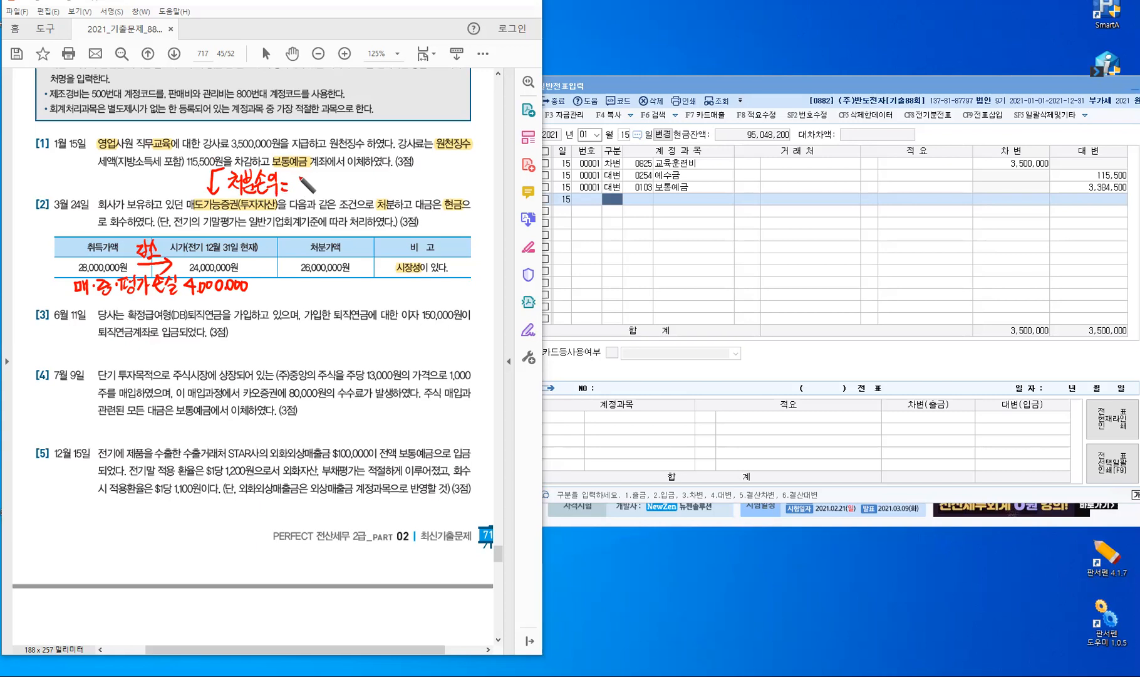
mouse_move(301, 175)
mouse_down()
mouse_move(305, 189)
mouse_move(312, 179)
mouse_move(319, 189)
mouse_move(342, 182)
mouse_move(326, 190)
mouse_move(380, 187)
mouse_up()
mouse_move(381, 176)
mouse_down()
mouse_move(381, 194)
mouse_move(396, 185)
mouse_up()
drag(384, 189, 392, 198)
drag(397, 176, 404, 189)
drag(396, 189, 406, 193)
drag(406, 179, 407, 192)
drag(414, 173, 415, 196)
drag(414, 187, 421, 186)
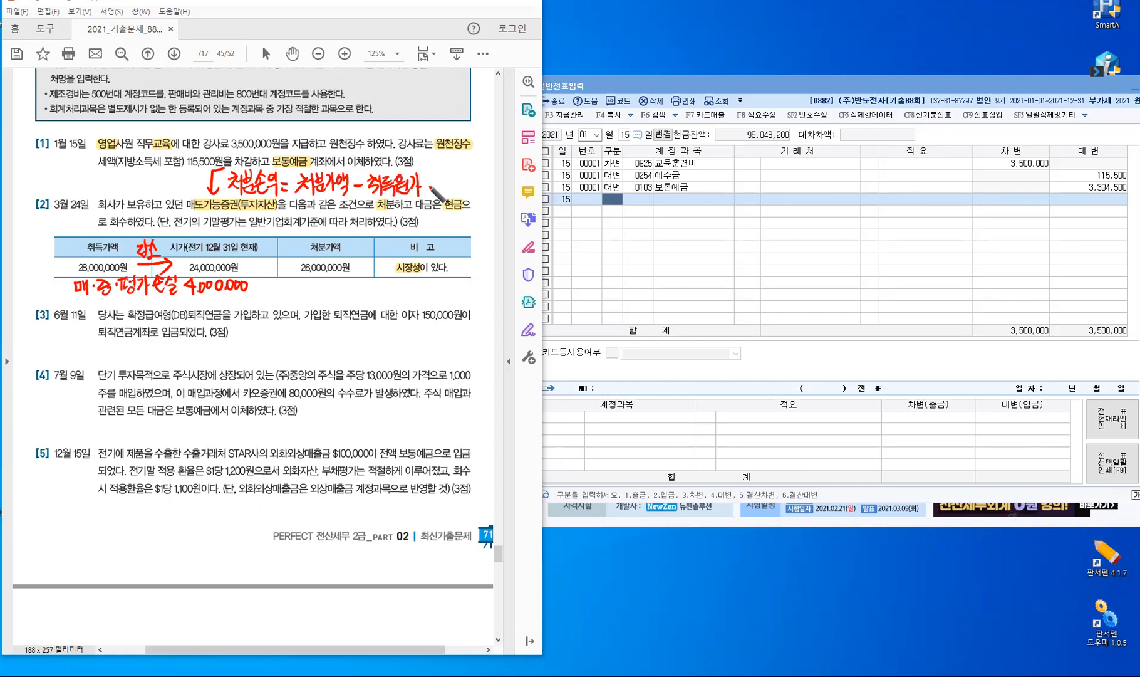
Extend the handwritten formula with the calculation "= 26,000,000 − 28,000,000 = △2,000,000 (손실)".
drag(428, 181, 436, 179)
drag(428, 186, 476, 177)
click(457, 187)
click(482, 184)
drag(487, 175, 493, 175)
drag(502, 174, 522, 176)
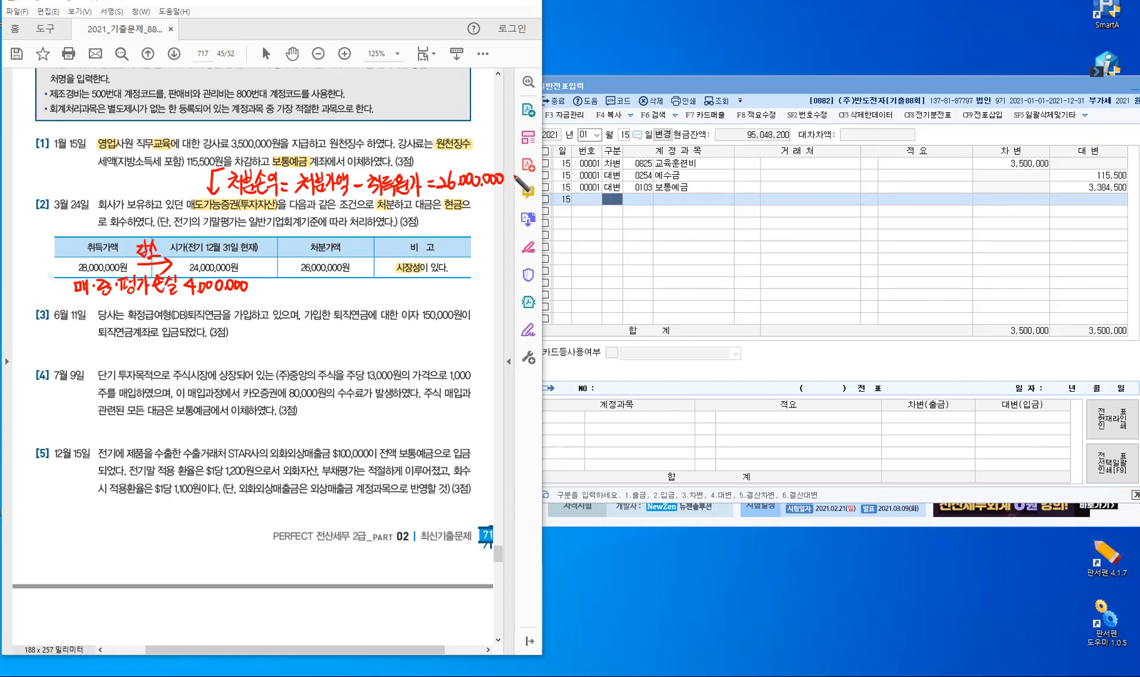
mouse_move(528, 172)
mouse_down()
mouse_move(563, 186)
mouse_move(694, 149)
mouse_move(790, 154)
mouse_up()
click(685, 156)
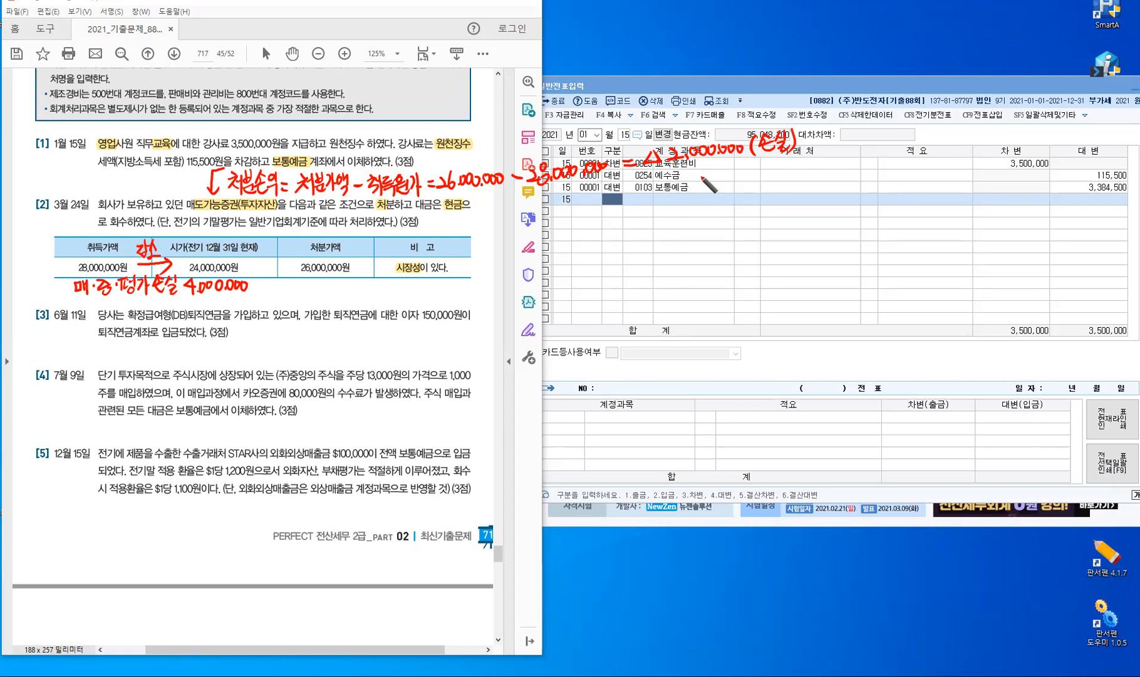
Add "(차) → (대)" in red after the 4,000,000 valuation loss note to show its reversal.
mouse_move(256, 280)
mouse_down()
mouse_move(253, 290)
mouse_move(319, 295)
mouse_up()
drag(319, 282, 320, 296)
drag(323, 280, 323, 297)
drag(324, 279, 326, 299)
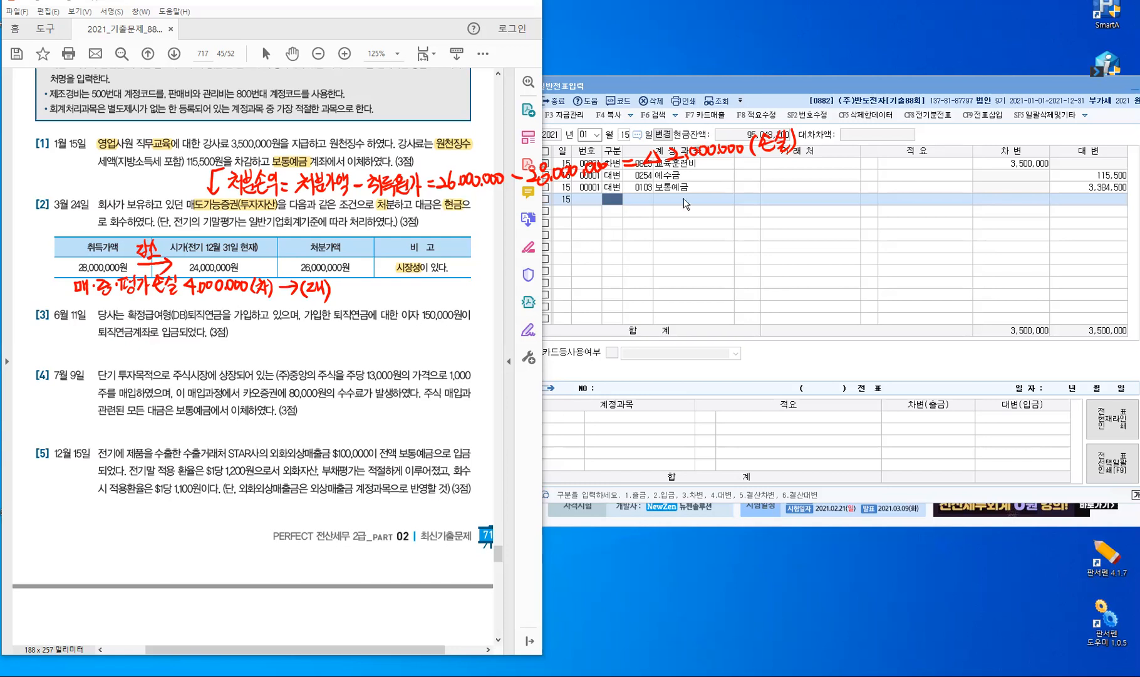
Add a credit line for the investment-asset account 0178 매도가능증권 with 24,000,000 on the empty row below the January 15 entry.
click(614, 203)
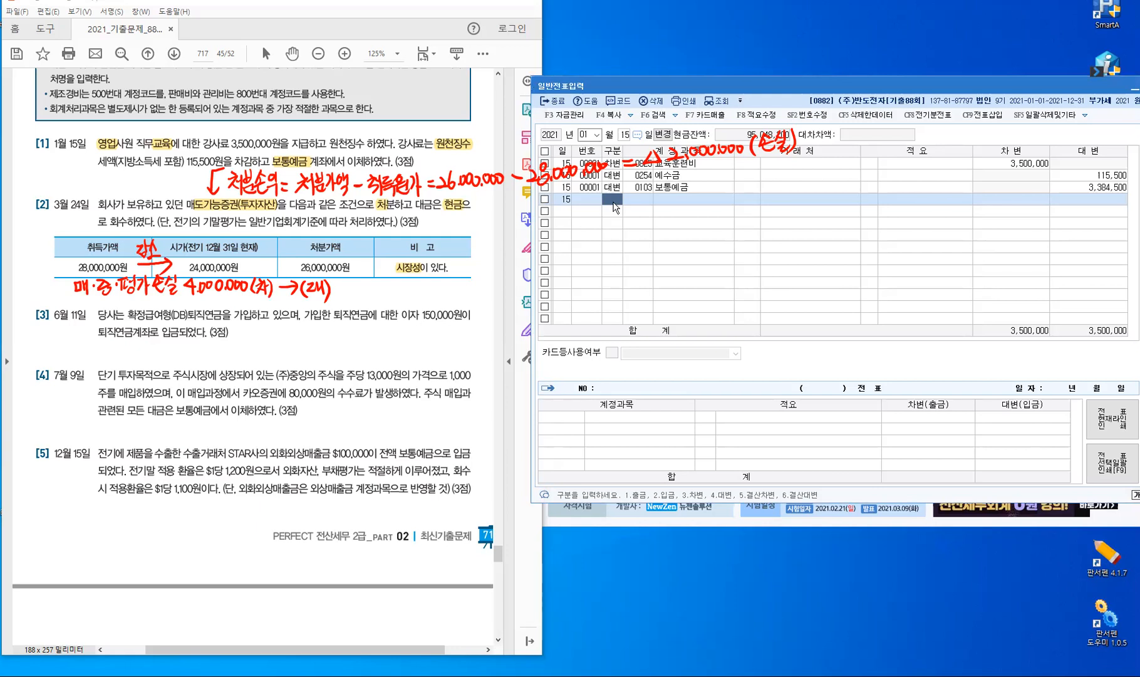
key(Return)
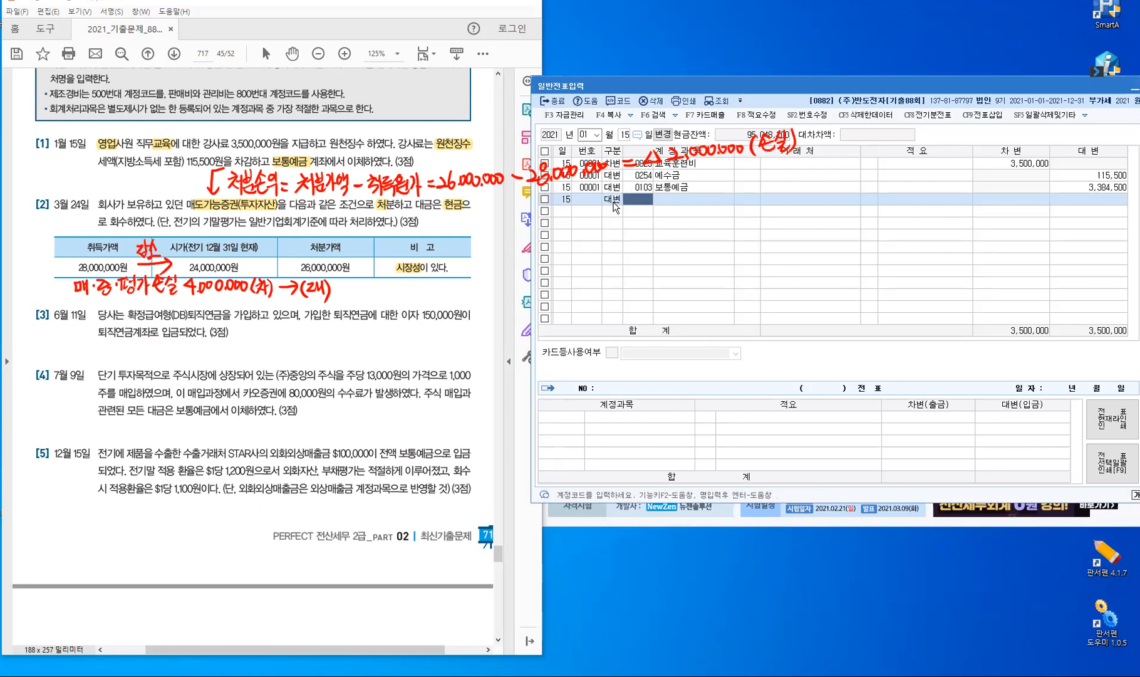
text(매도)
key(Return)
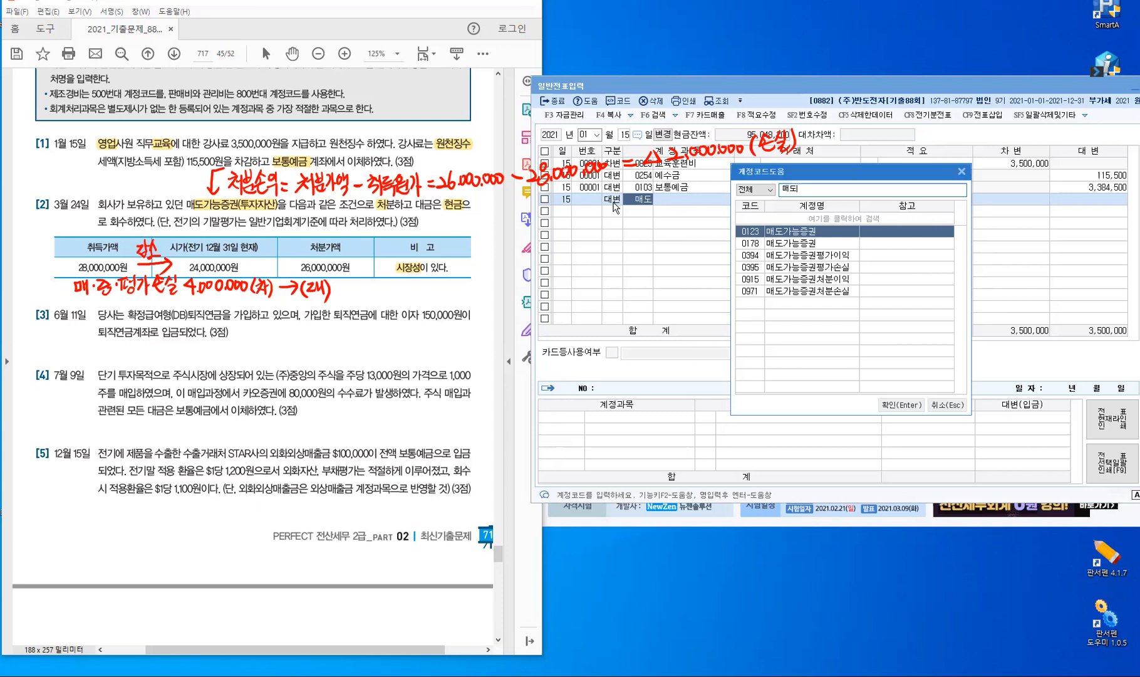
key(Down)
key(Return)
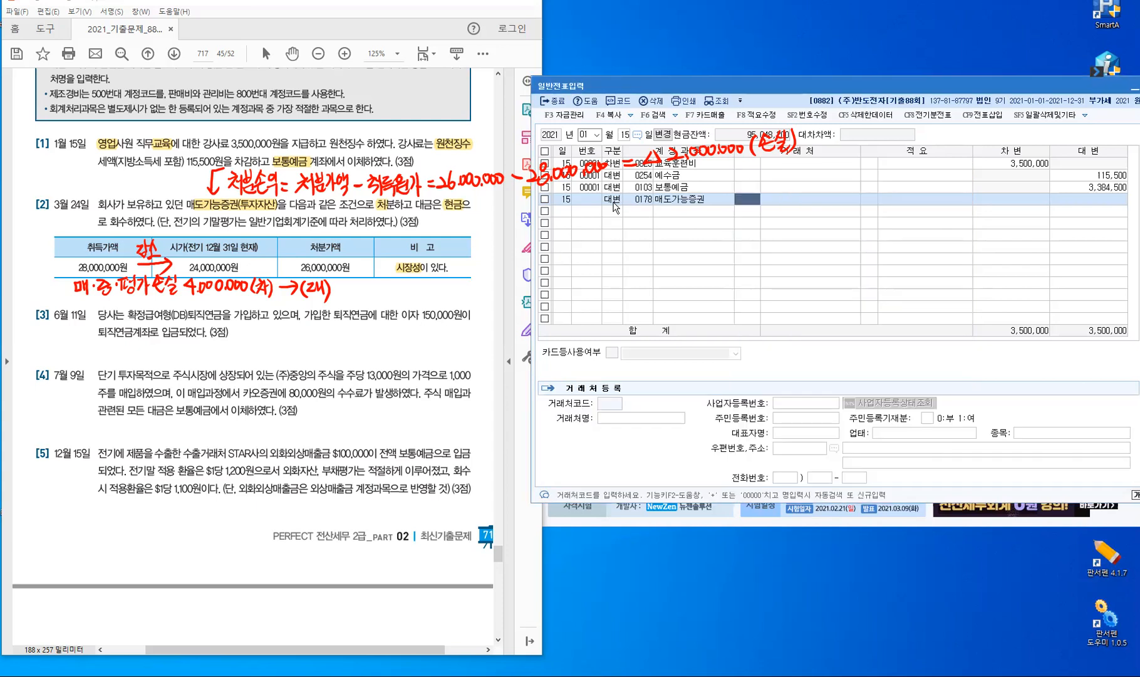
key(Return)
key(Return)
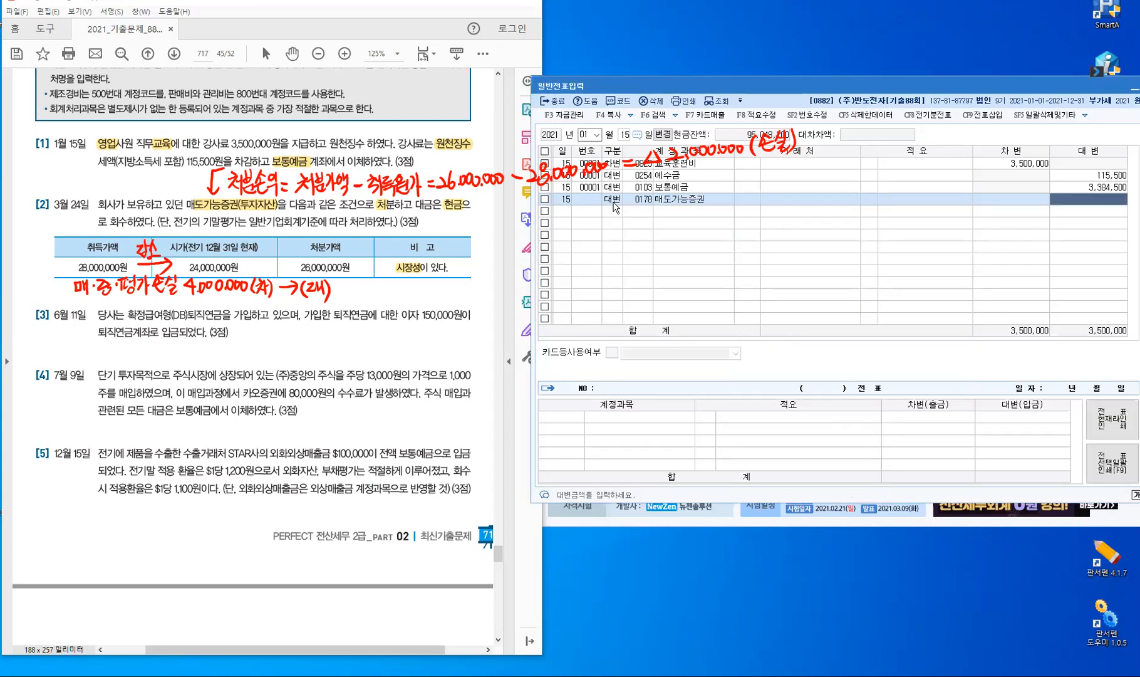
text(24,000,000)
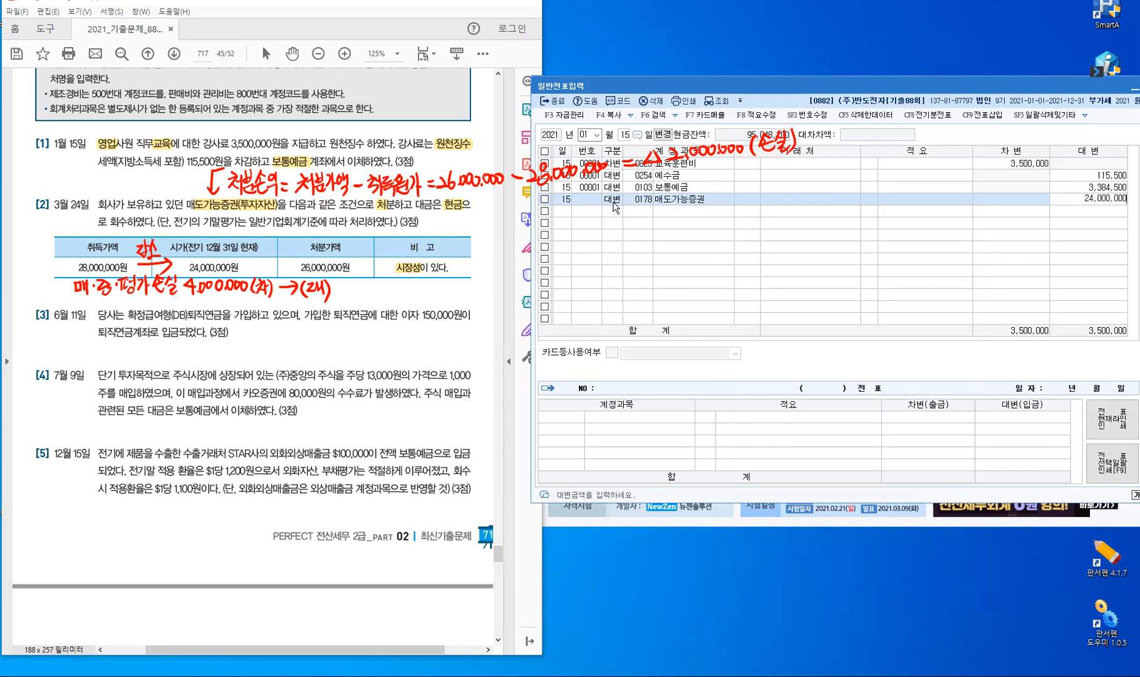
key(Return)
key(Return)
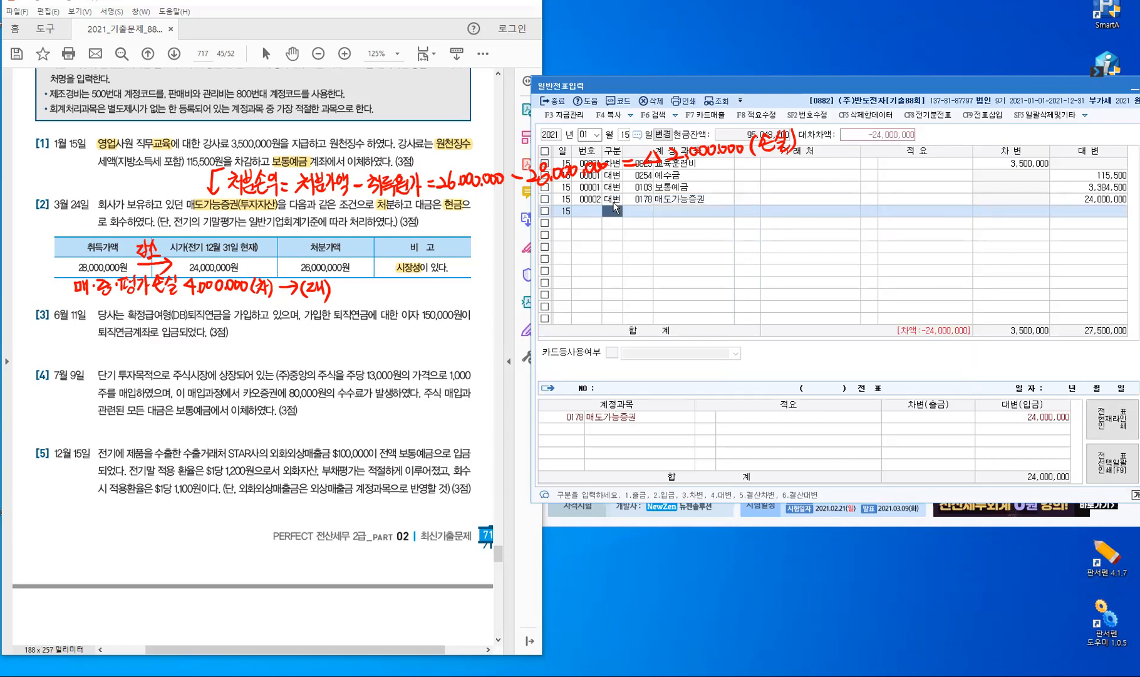
Add a credit line for account 0395 매도가능증권평가손실 with an amount of 4,000,000.
text(4)
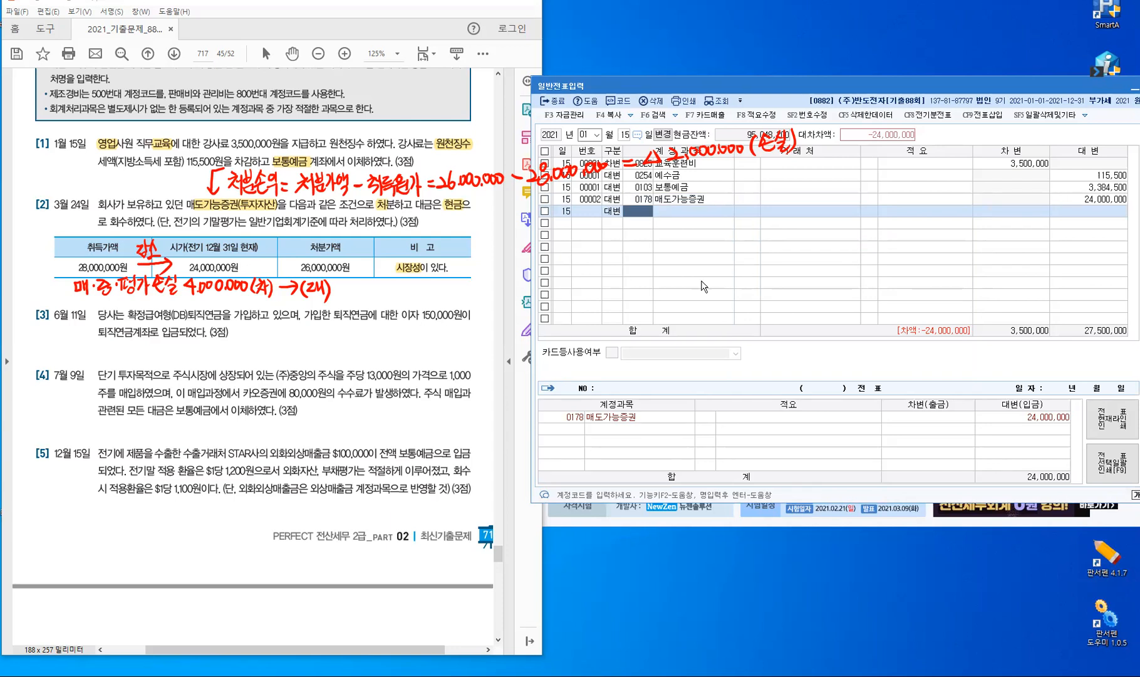
text(매도)
key(Return)
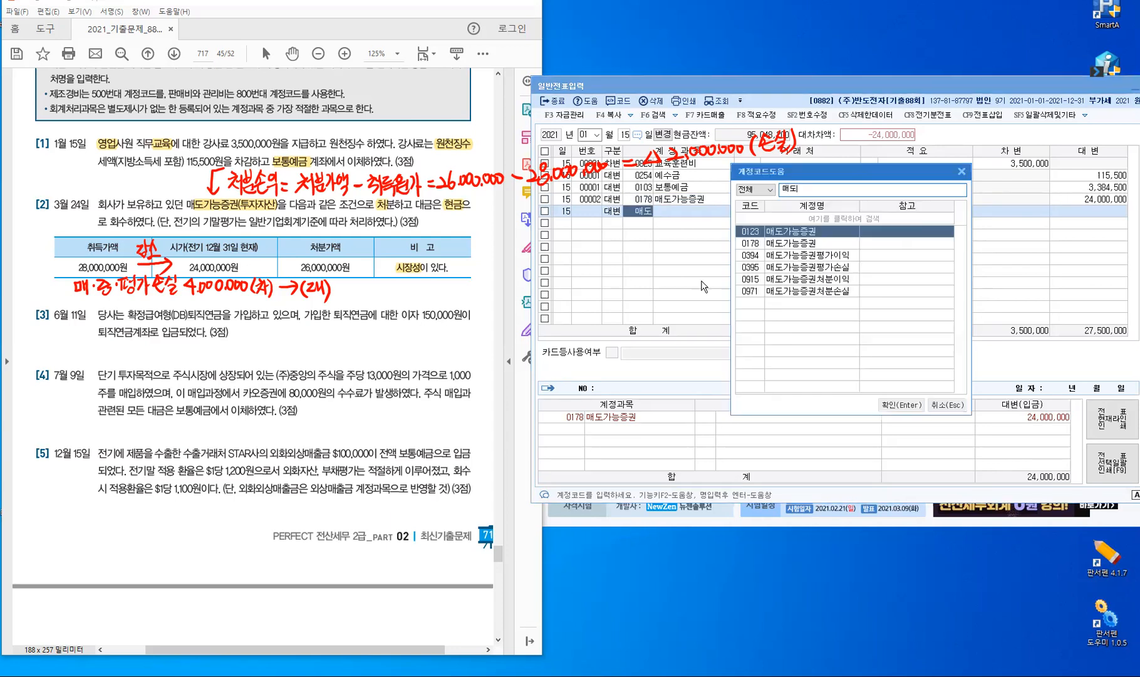
key(Down)
key(Down)
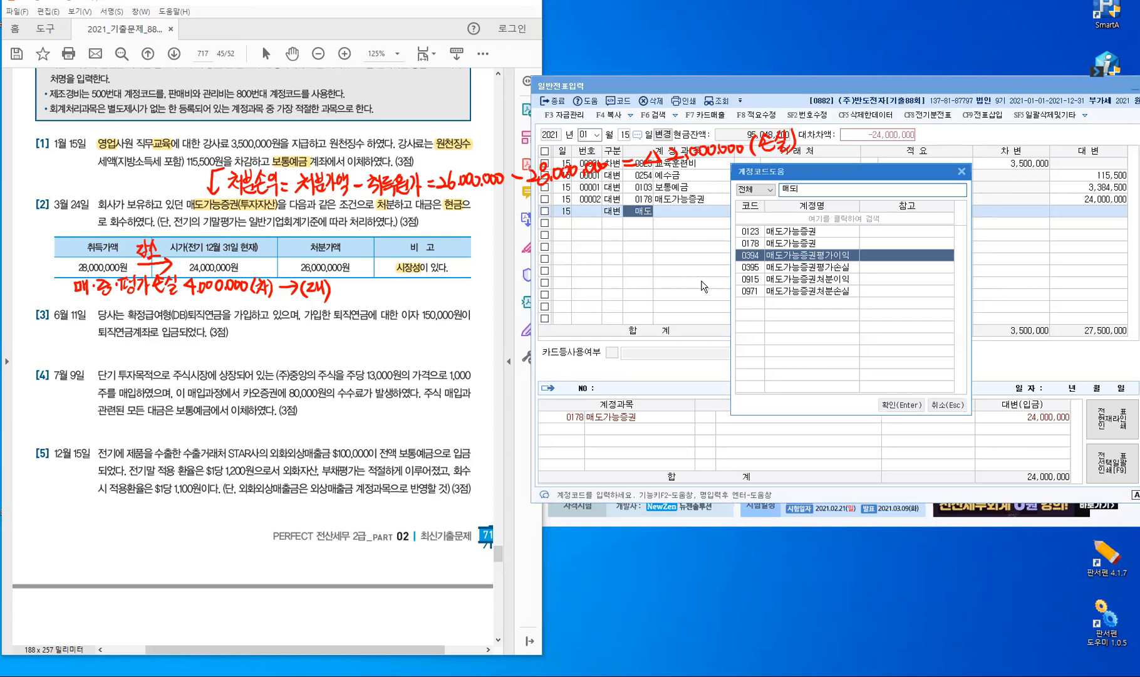
key(Down)
key(Return)
key(Return)
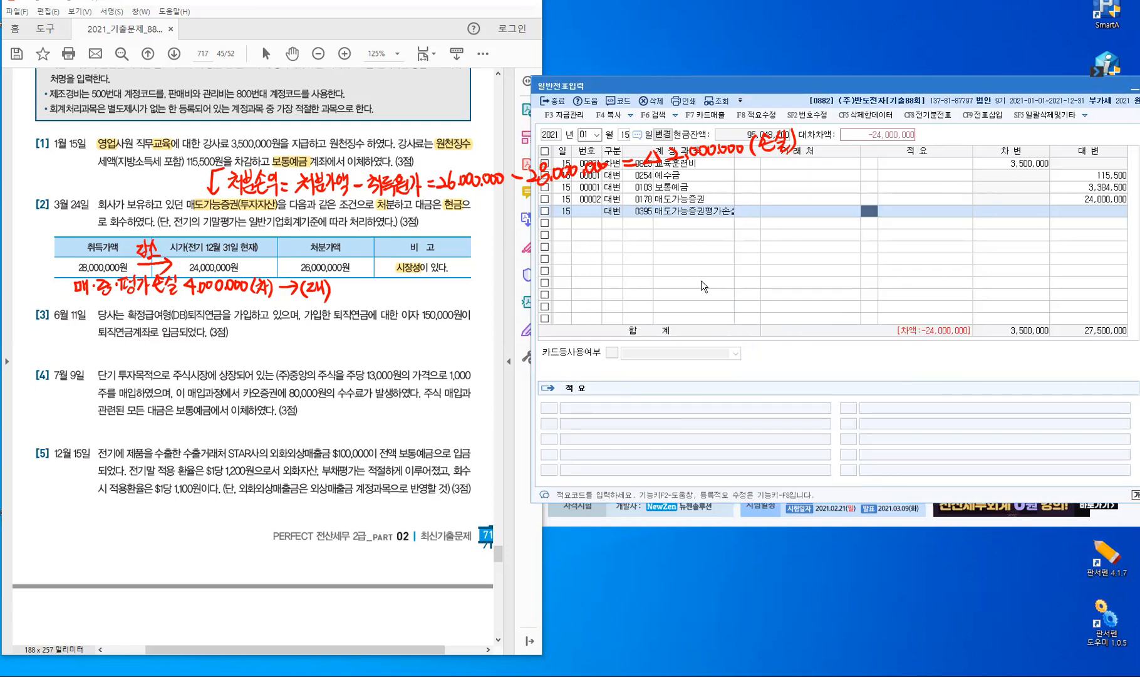
key(Return)
text(4)
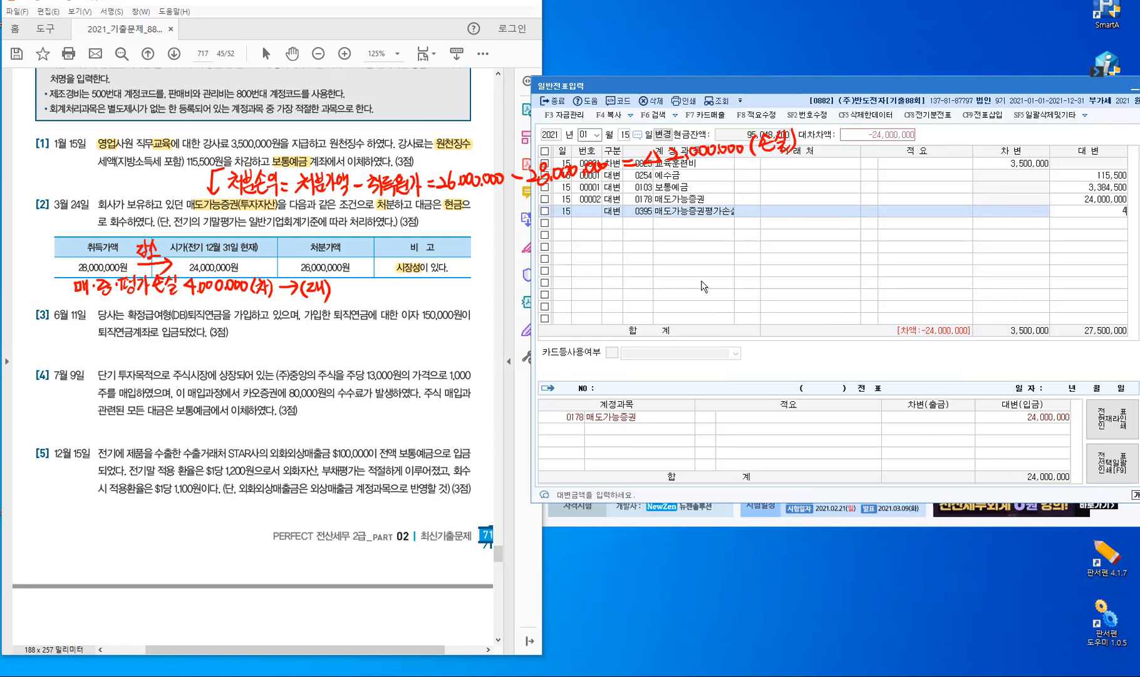
text(,000,000)
key(Return)
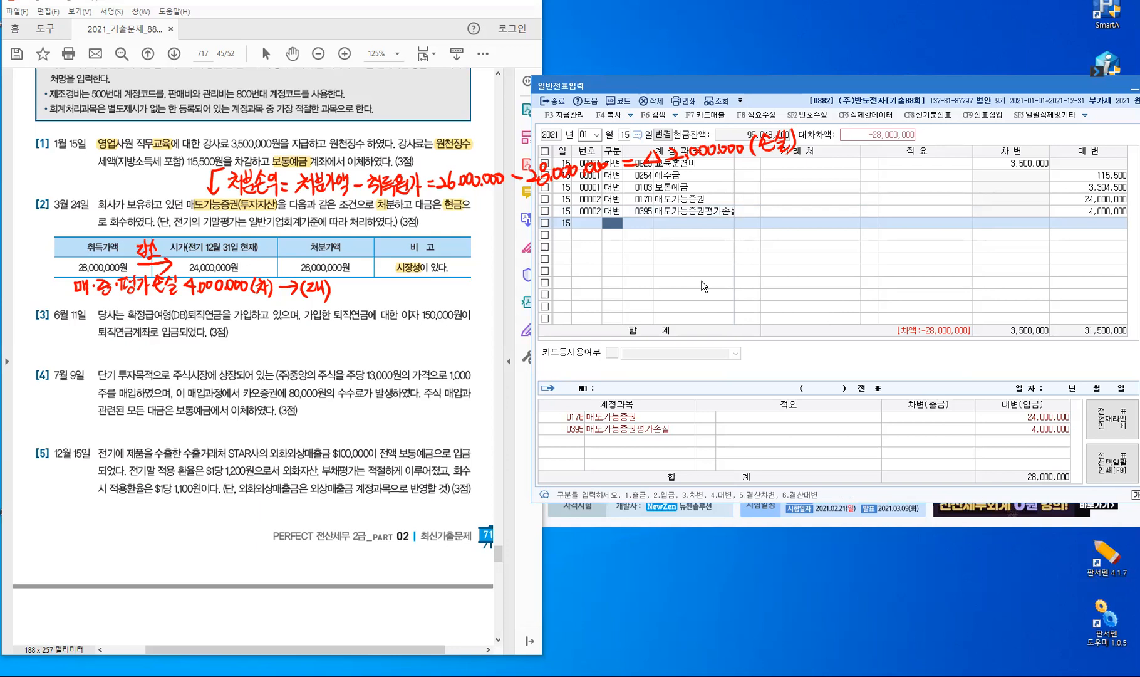
Add a debit line for account 0101 현금 and set its amount to 26,000,000.
key(Return)
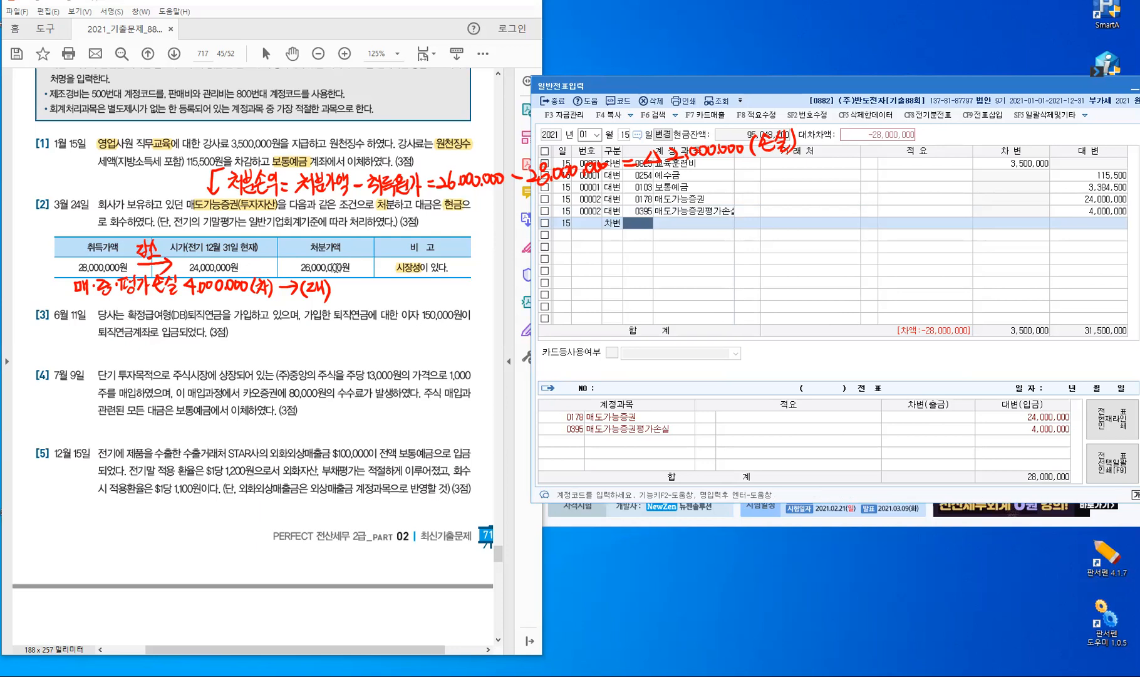
key(ctrl)
text(101)
key(Return)
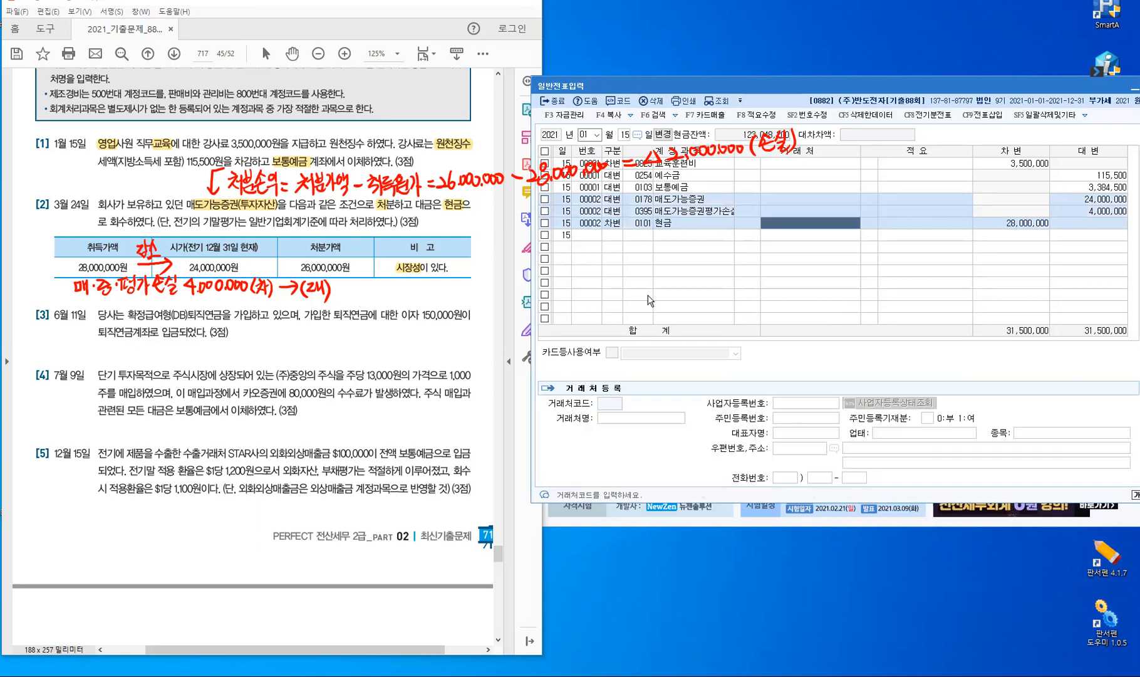
key(Return)
key(Return)
text(26)
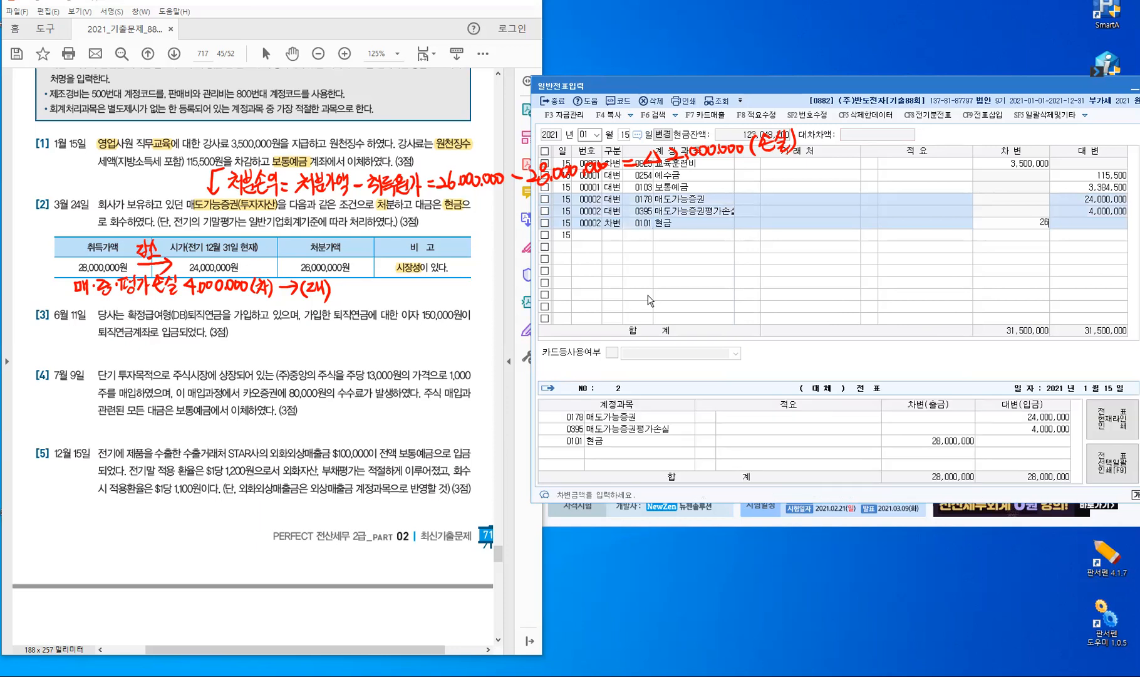
text(,000,000)
key(Return)
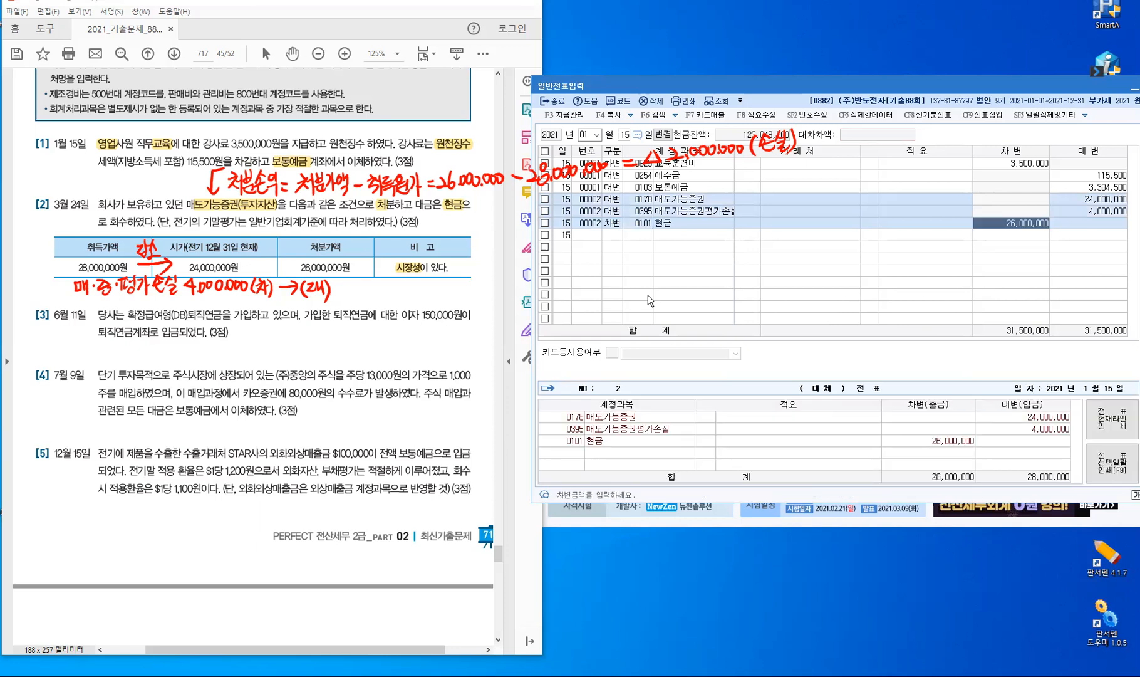
key(Return)
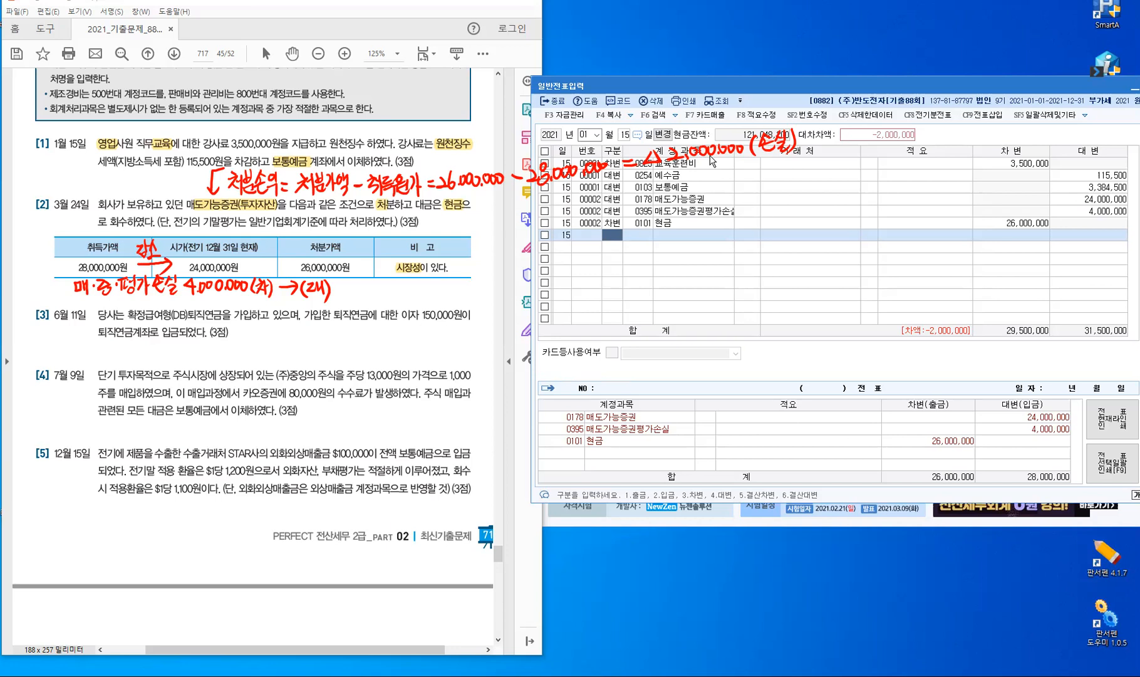
Add a debit line for account 0971 매도가능증권처분손실 with the balancing amount of 2,000,000.
text(3)
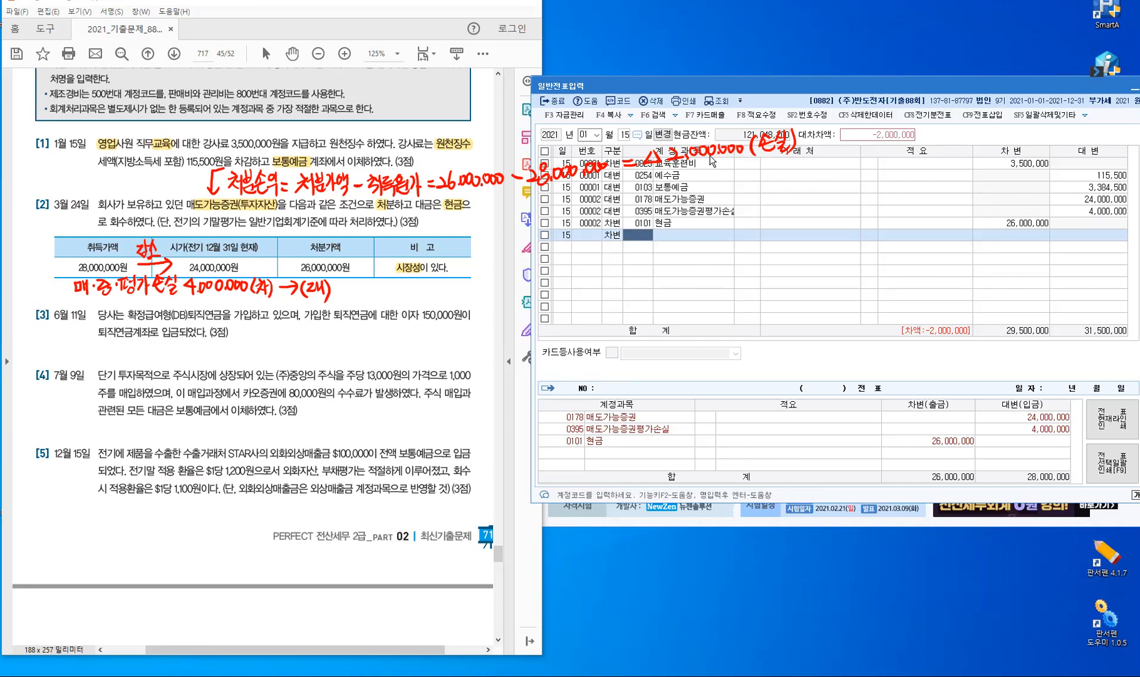
text(매도)
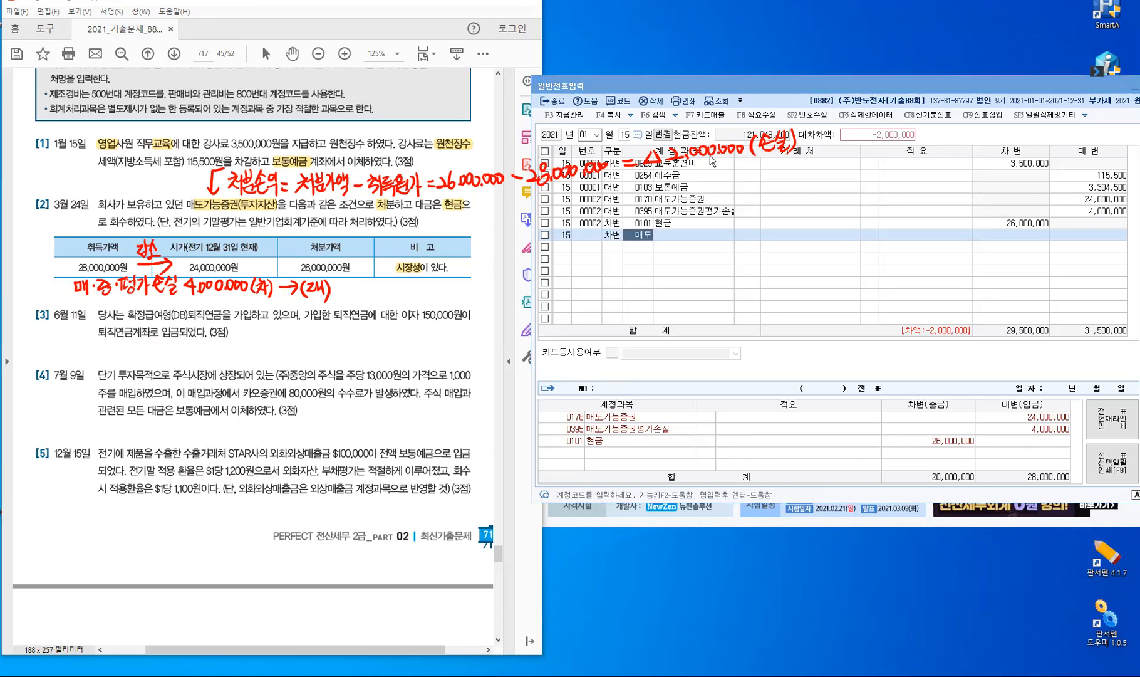
key(Return)
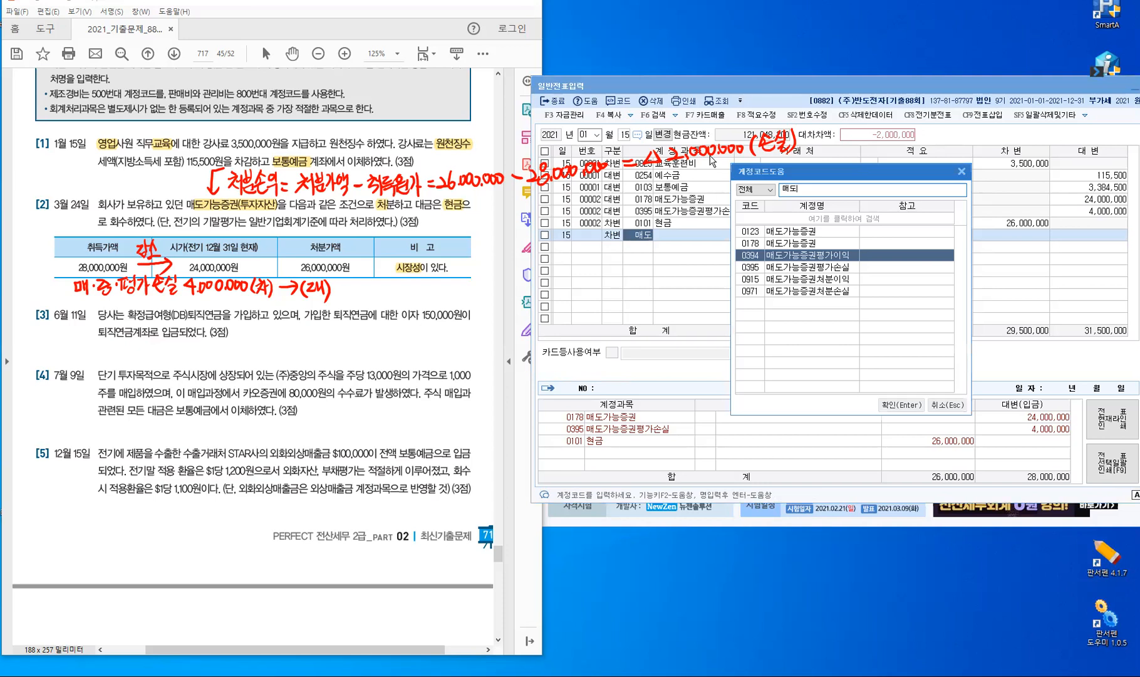
key(Down)
key(Down)
key(Down)
key(Return)
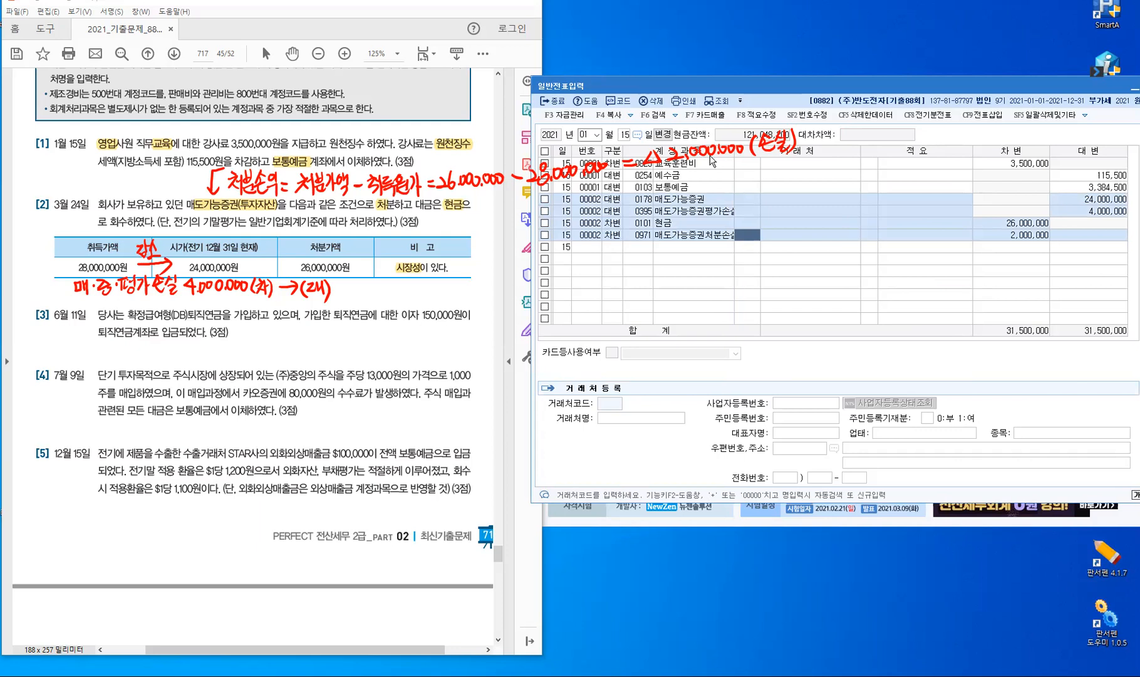
key(Return)
key(Return)
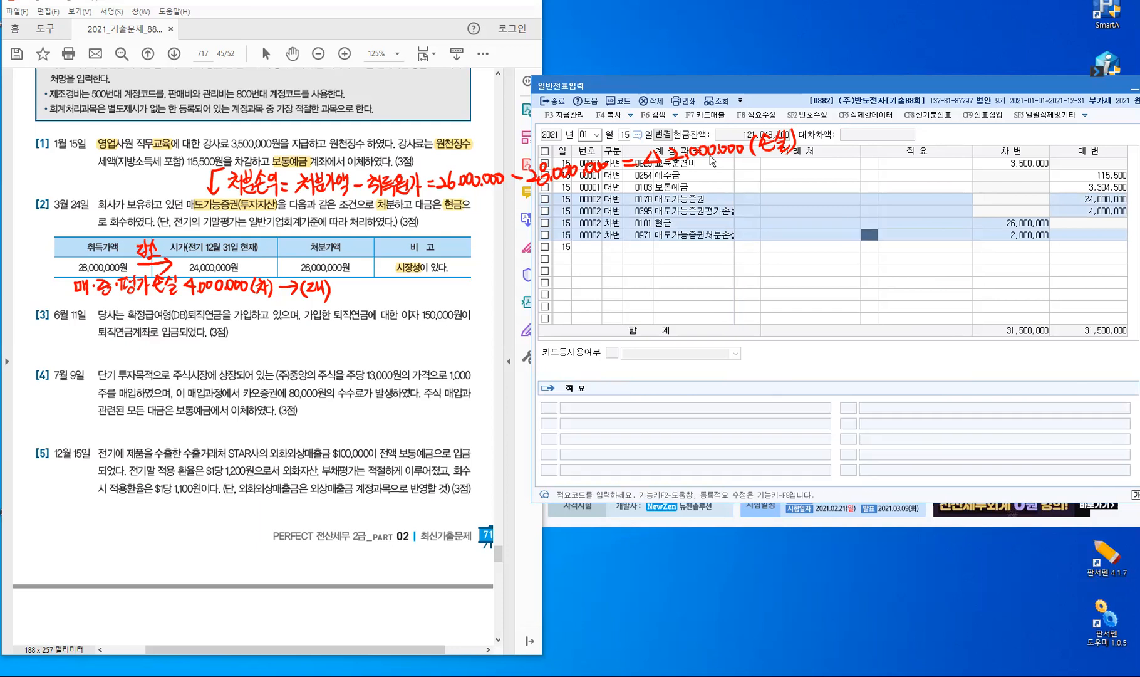
key(Return)
key(Return)
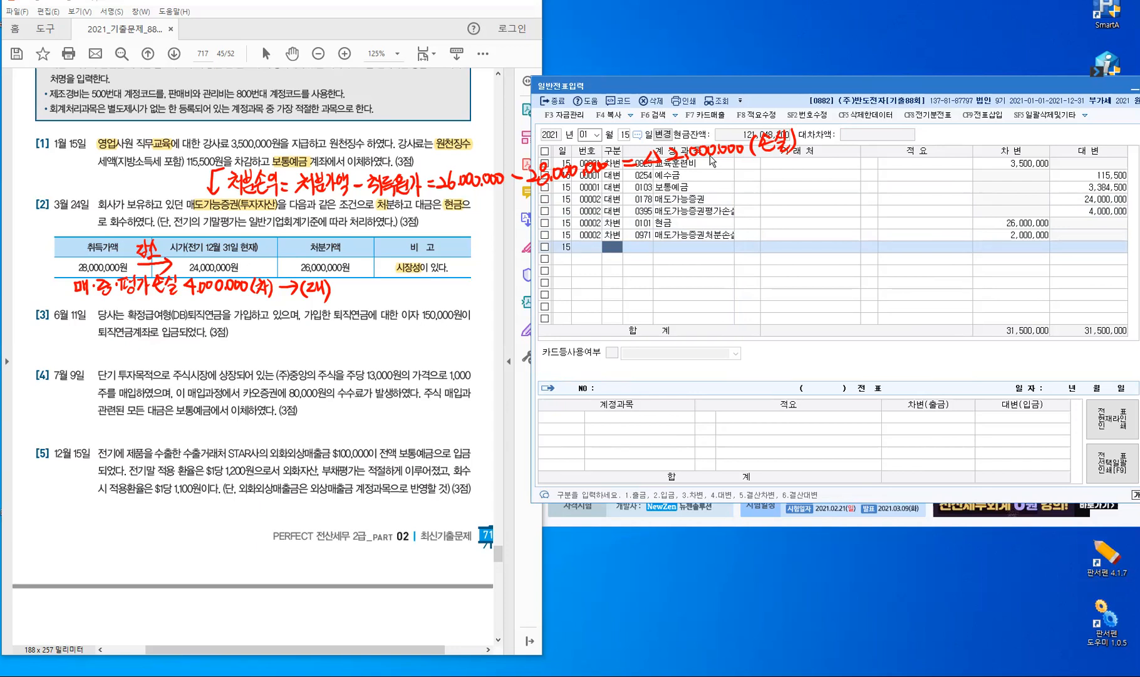
Clear the red handwritten notes from the screen and return to the voucher's empty row.
key(Escape)
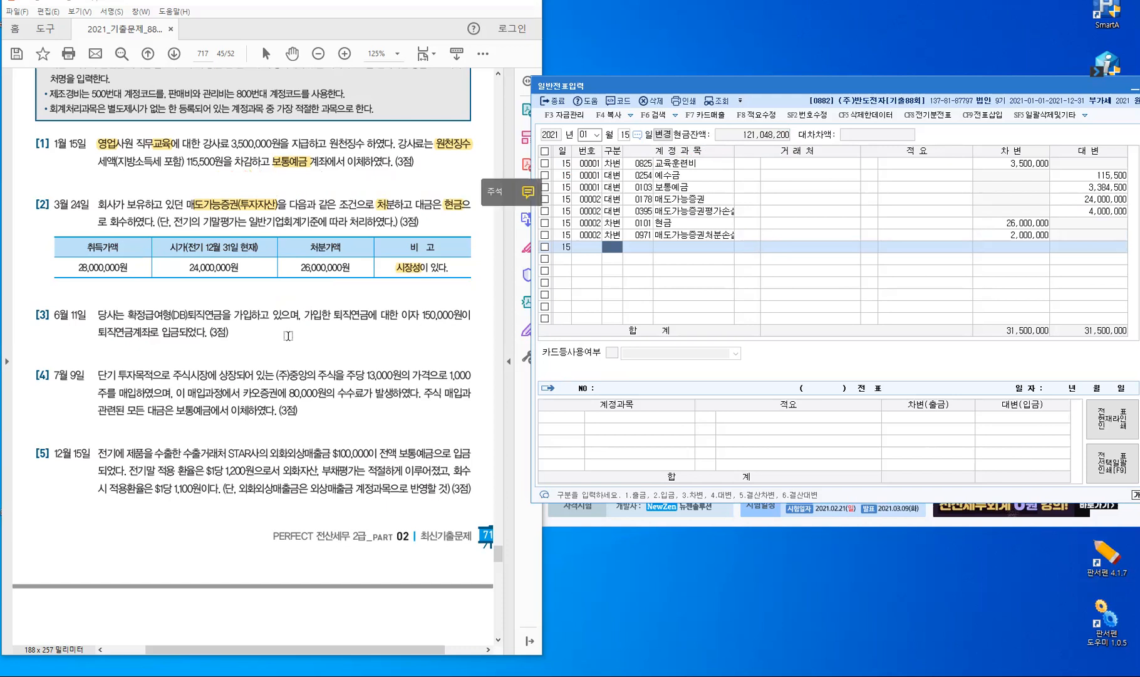
click(287, 336)
scroll(288, 336, down, 4)
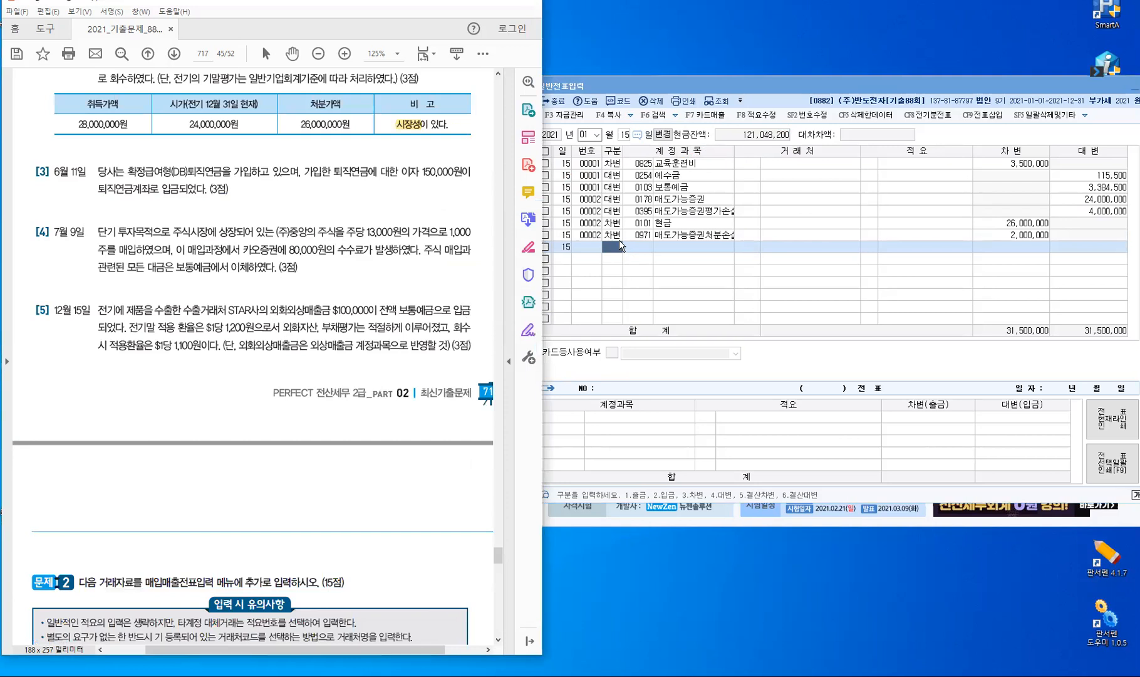
click(619, 246)
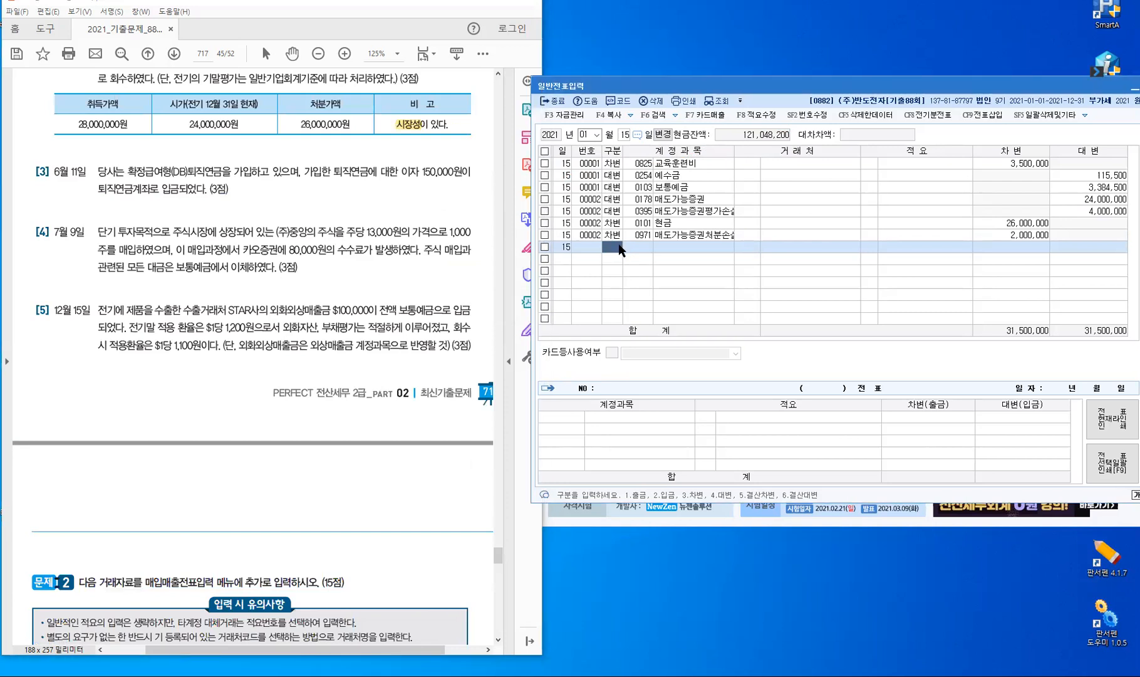
Move the four lines of voucher 00002 to March 24, 2021, leaving the batch description option at 변경하지않음.
click(170, 267)
scroll(169, 268, up, 3)
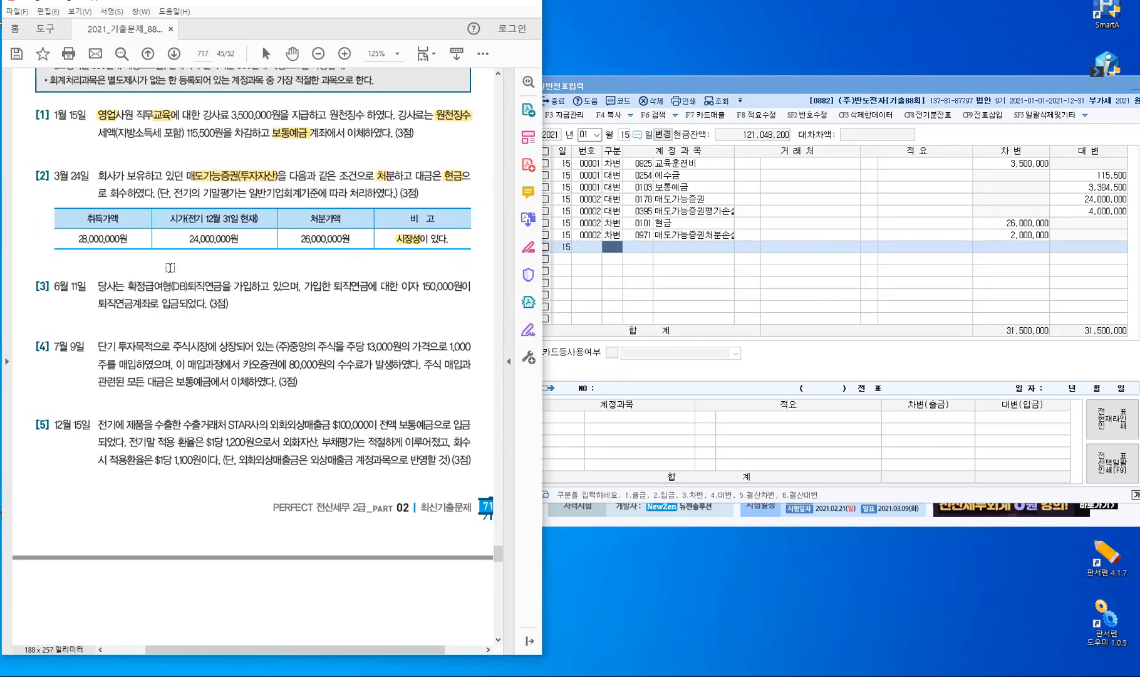
scroll(170, 268, up, 1)
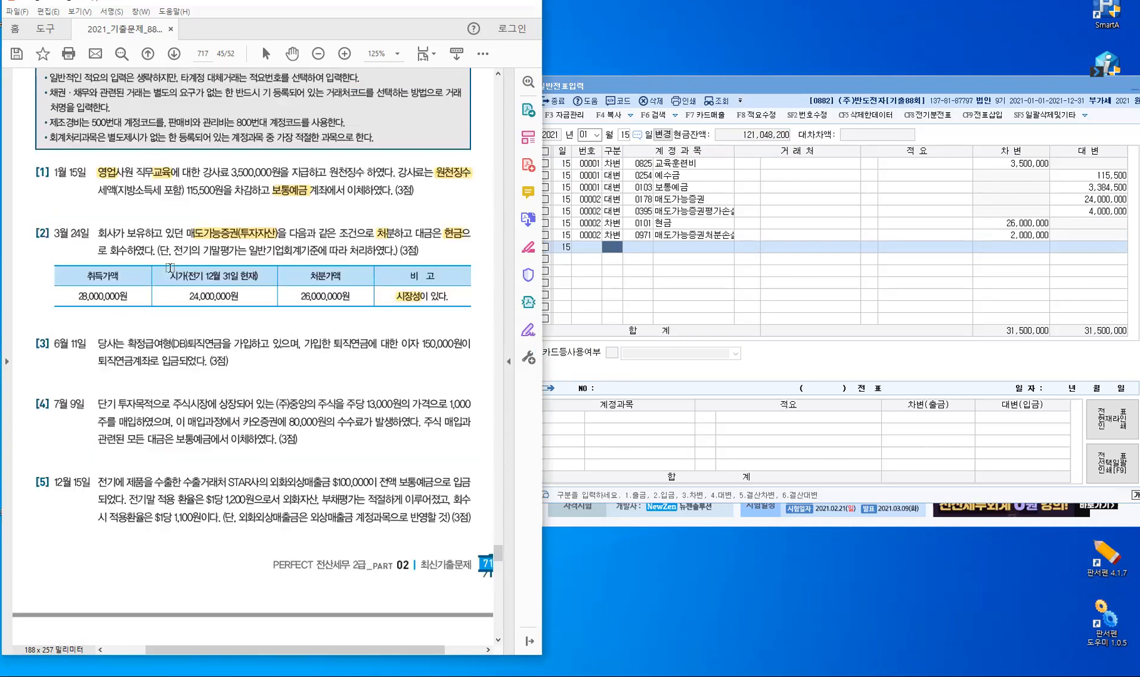
click(639, 249)
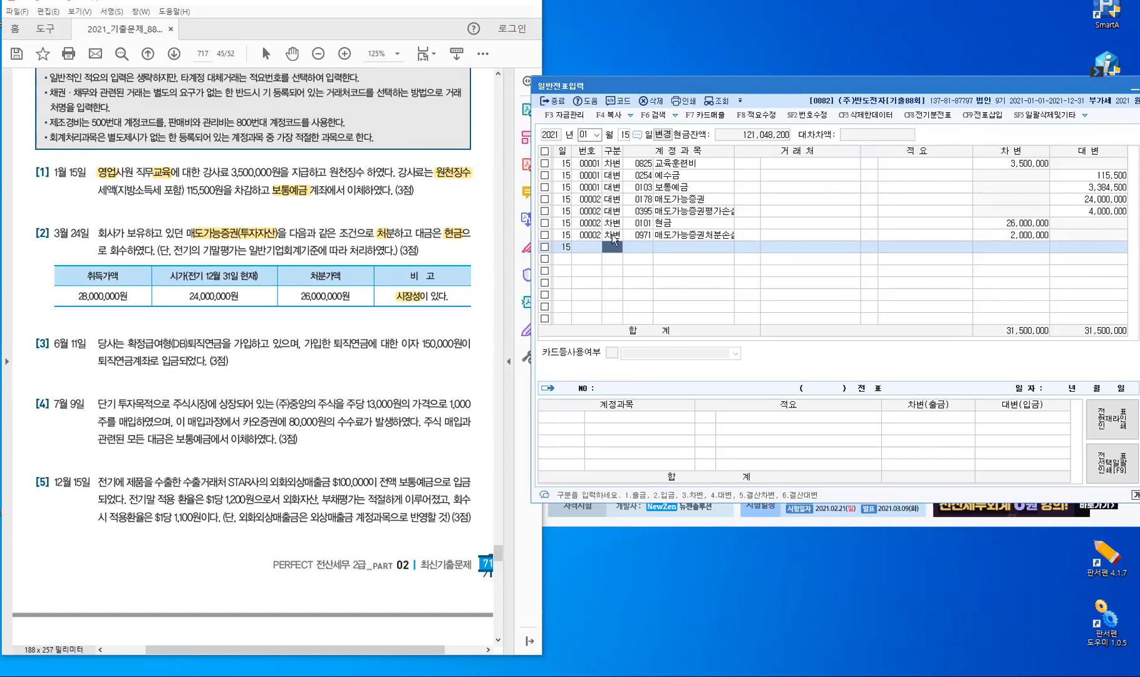
click(544, 200)
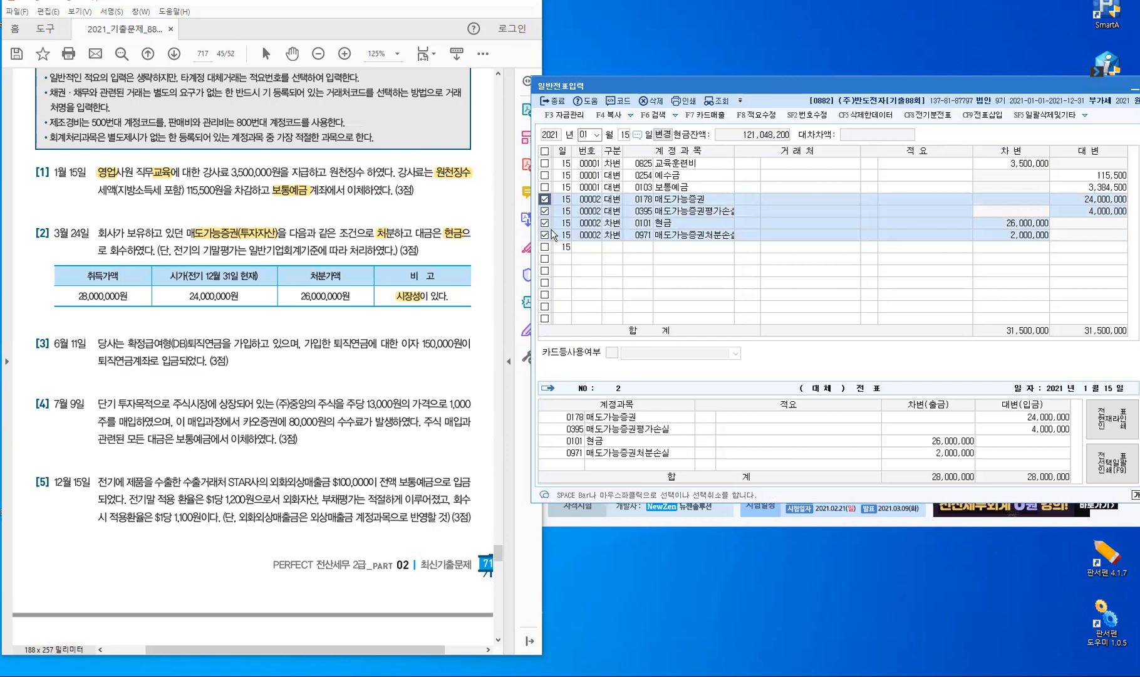
click(630, 116)
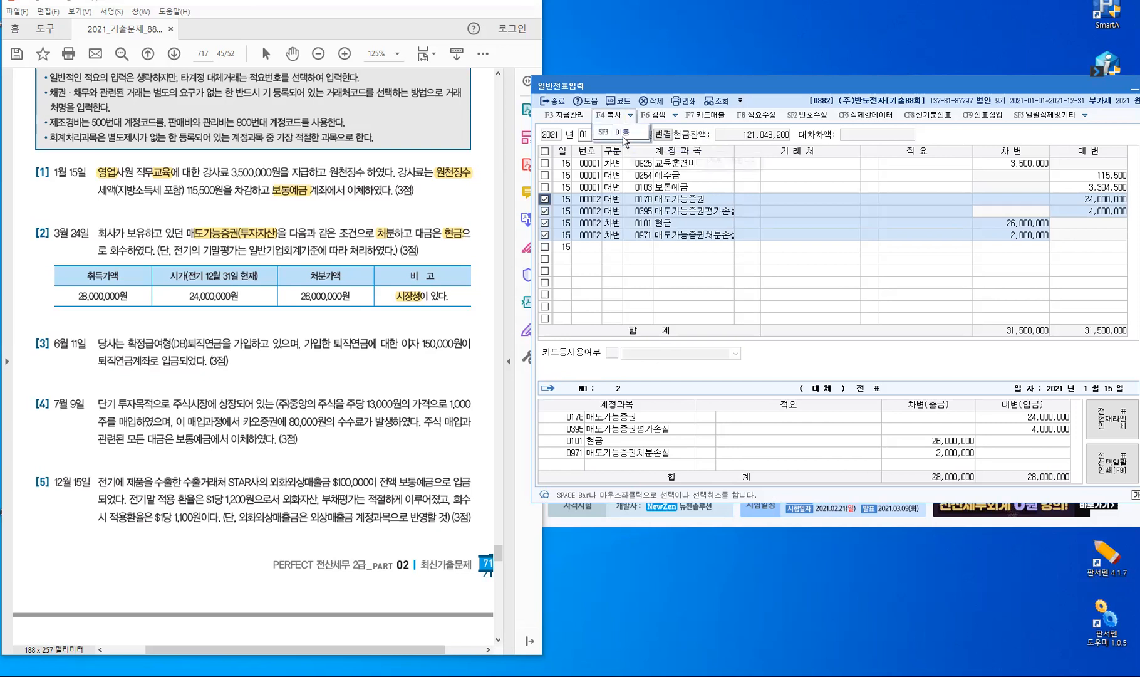
click(623, 134)
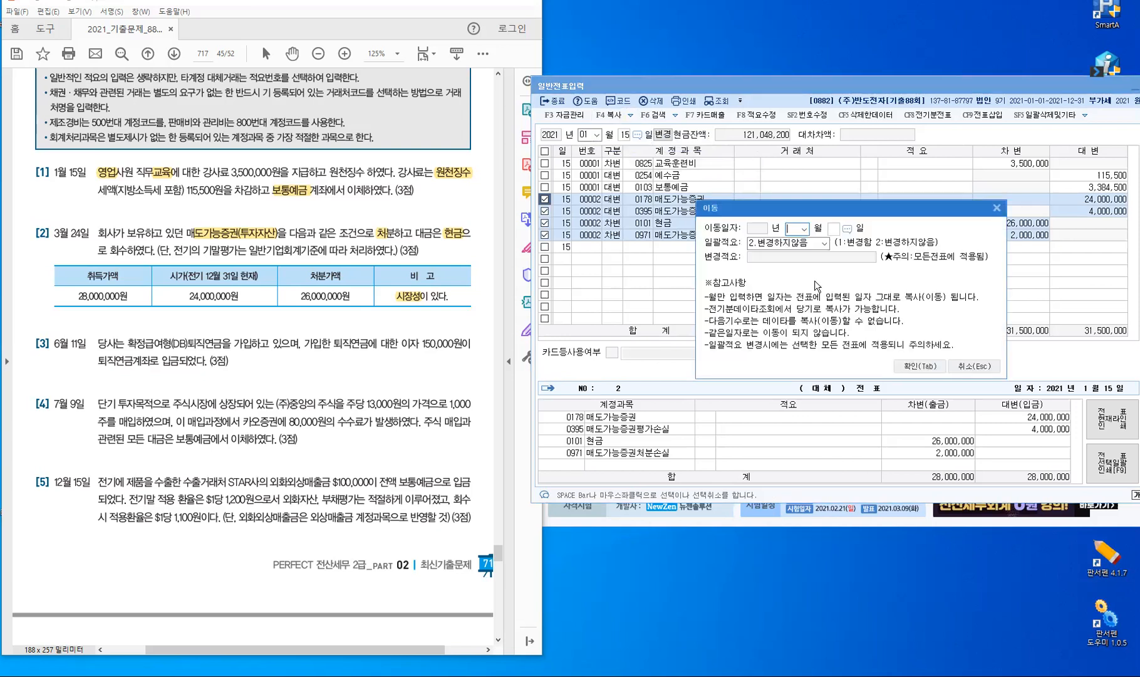
text(3)
key(Return)
text(24)
key(Return)
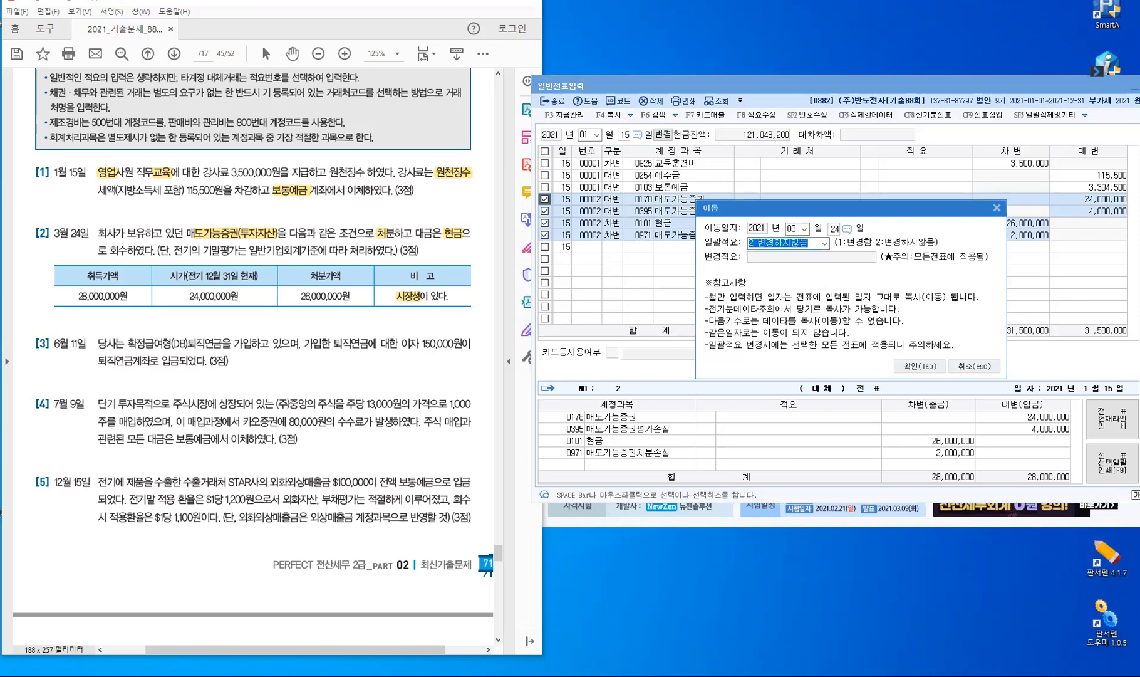
click(902, 363)
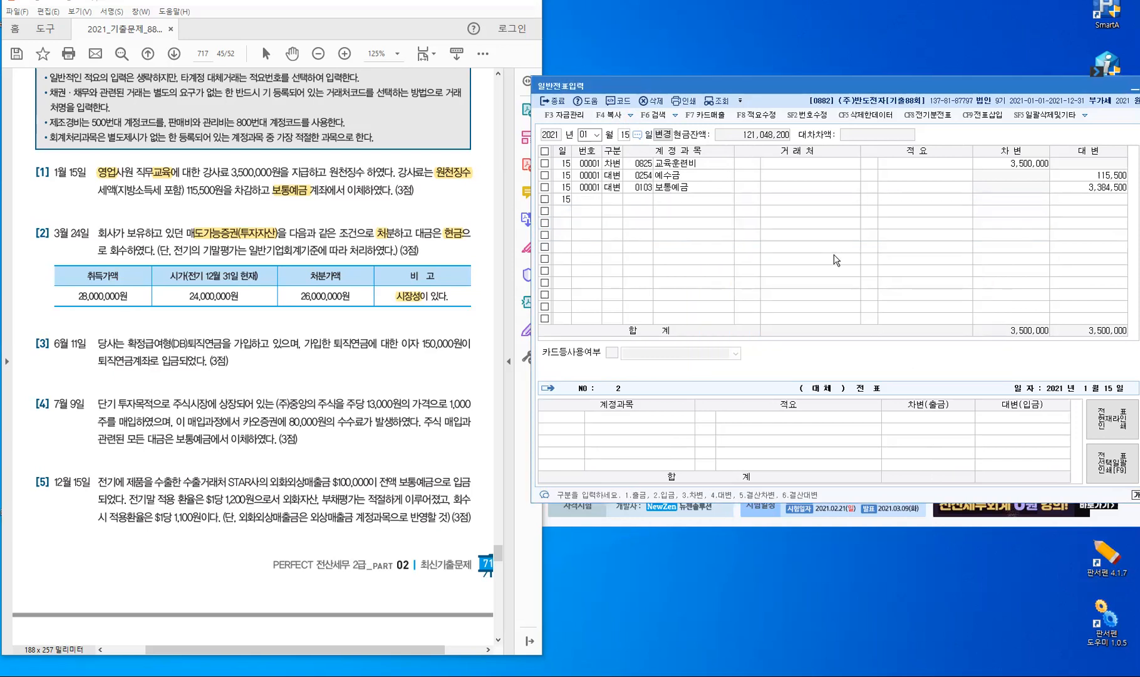
Display the general vouchers for March 24, 2021 to check the moved entry.
click(597, 134)
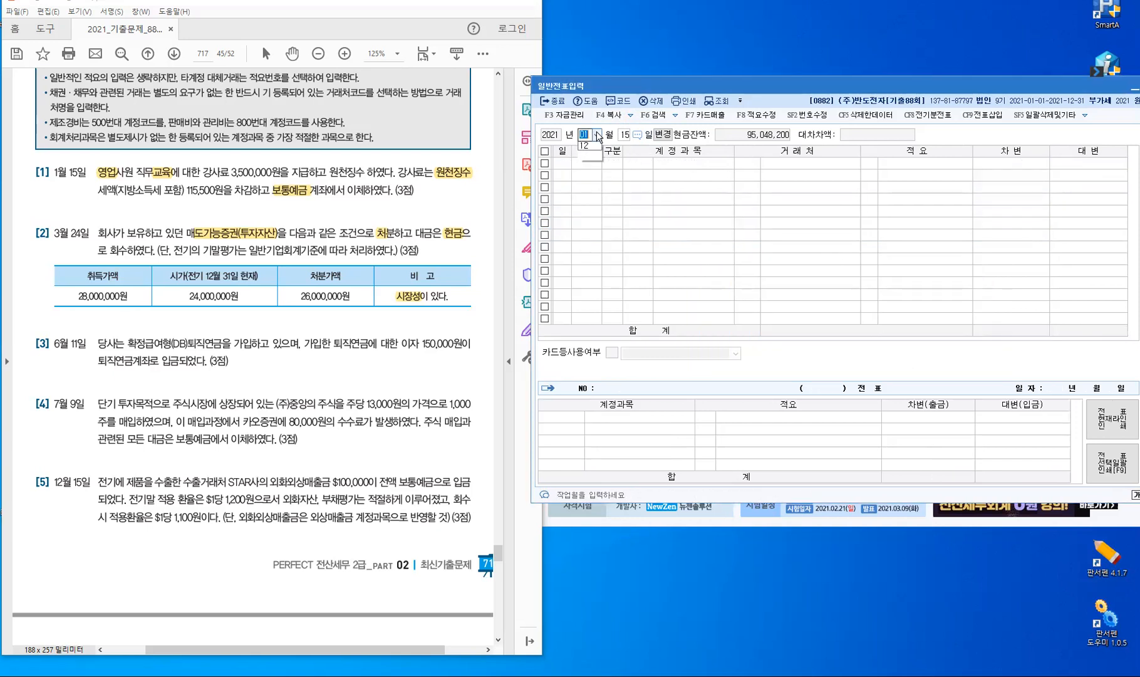
click(598, 162)
text(24)
key(Return)
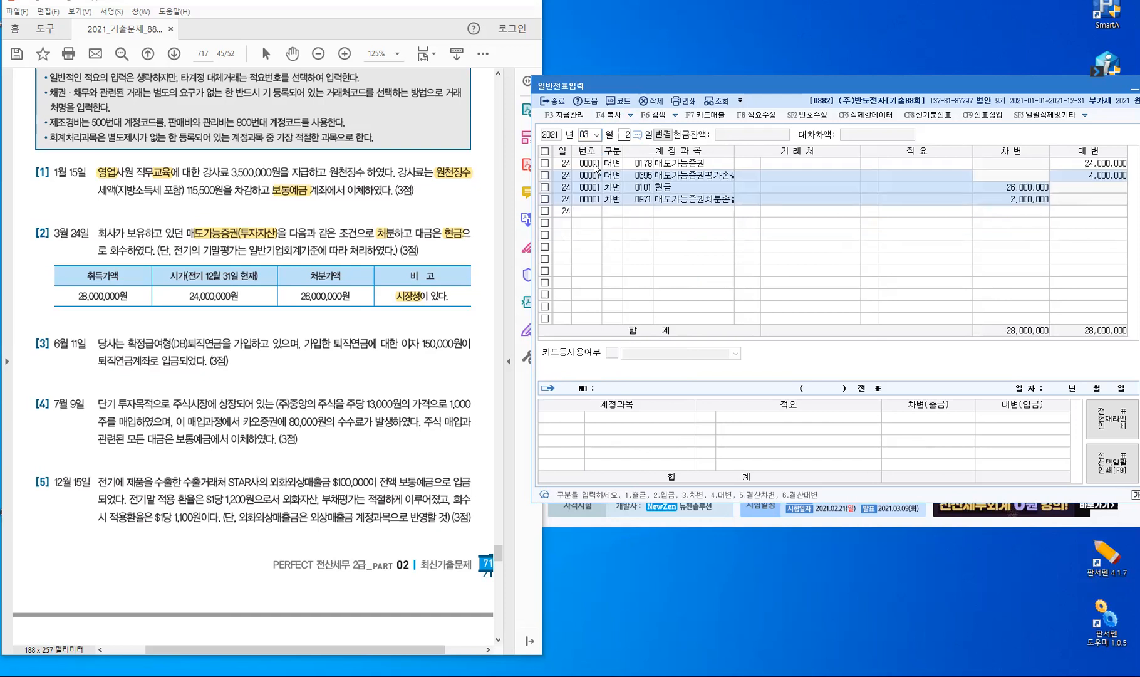
click(682, 172)
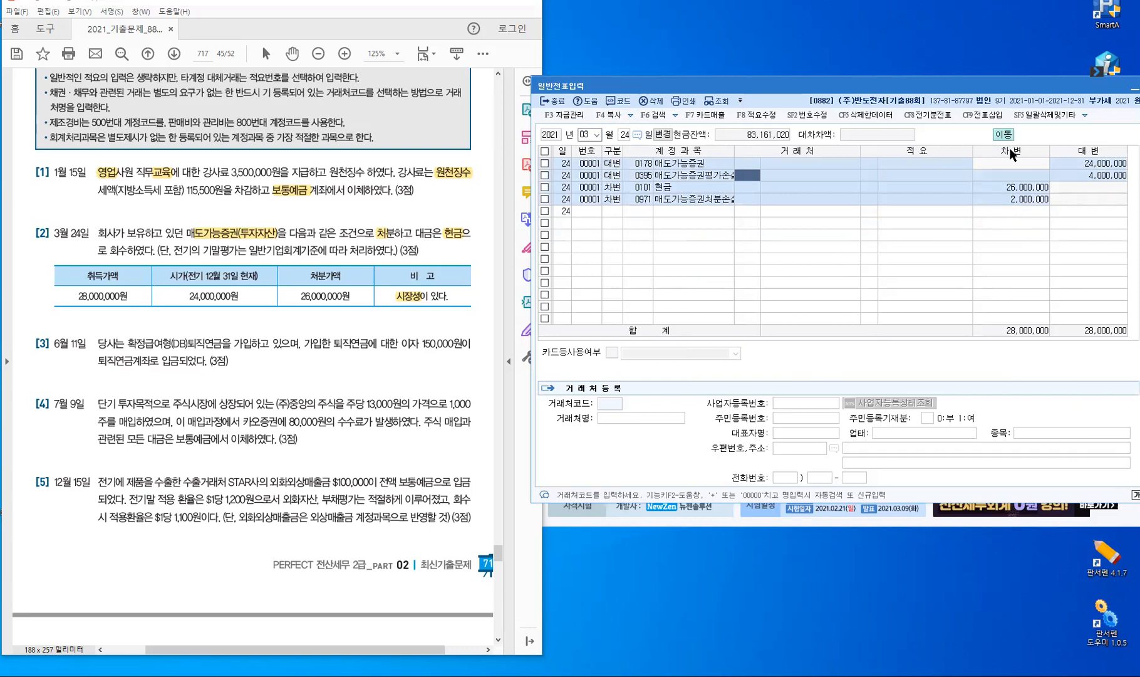
Set the voucher entry date to June 11, 2021 for transaction [3].
click(395, 336)
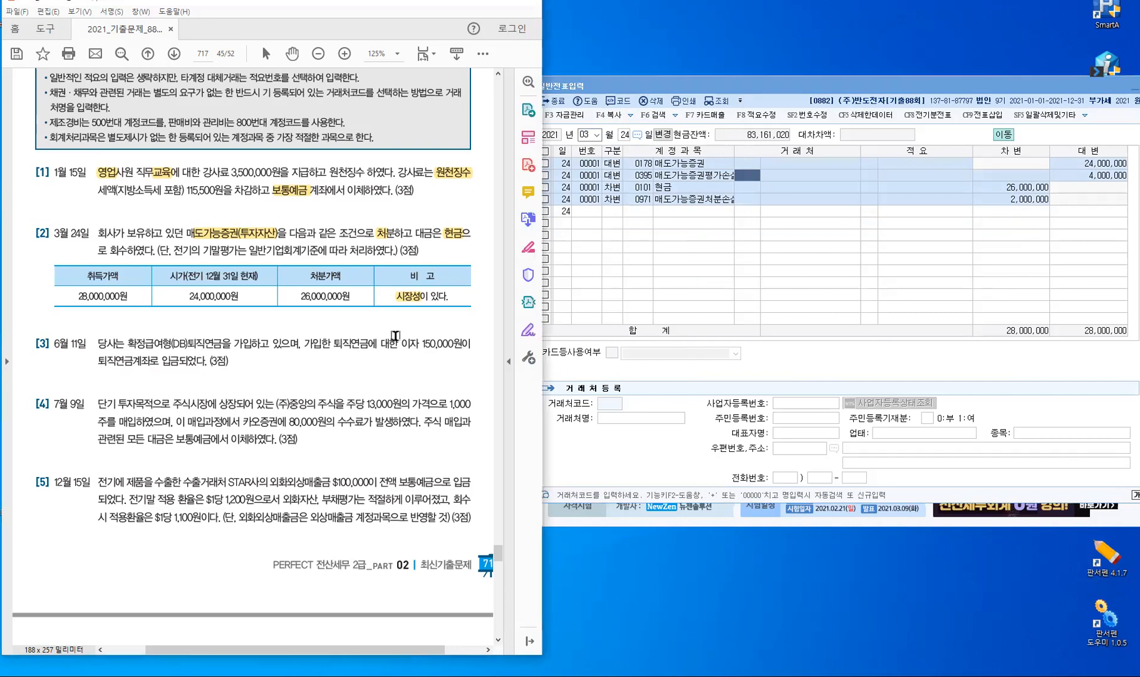
scroll(396, 336, down, 3)
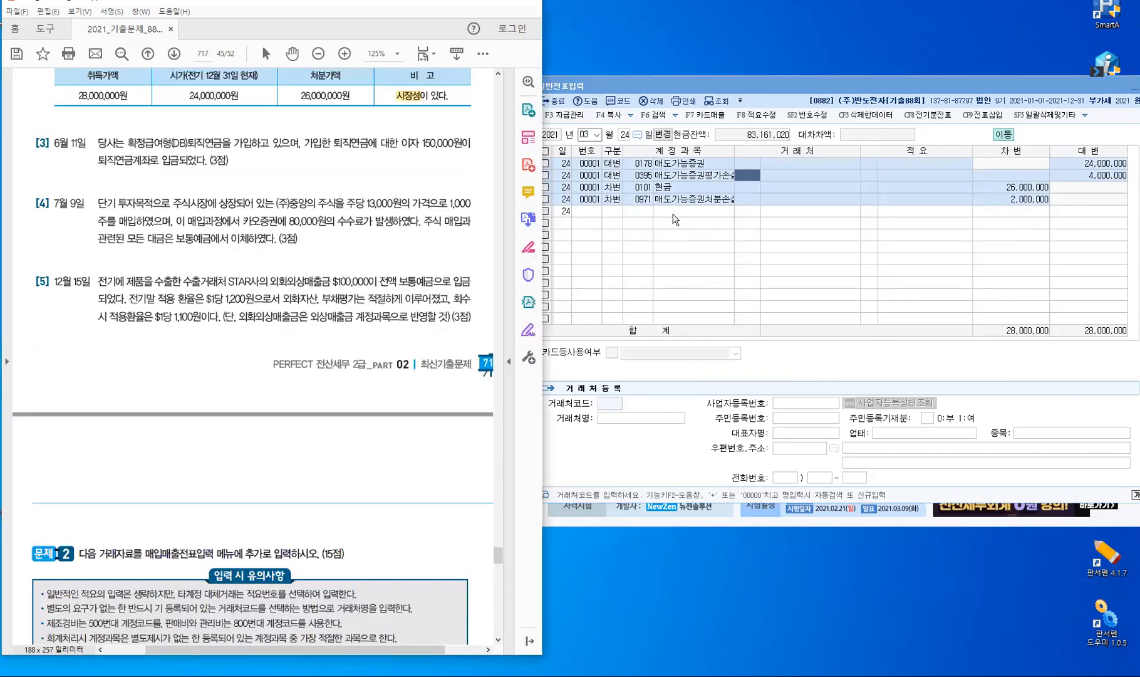
click(598, 136)
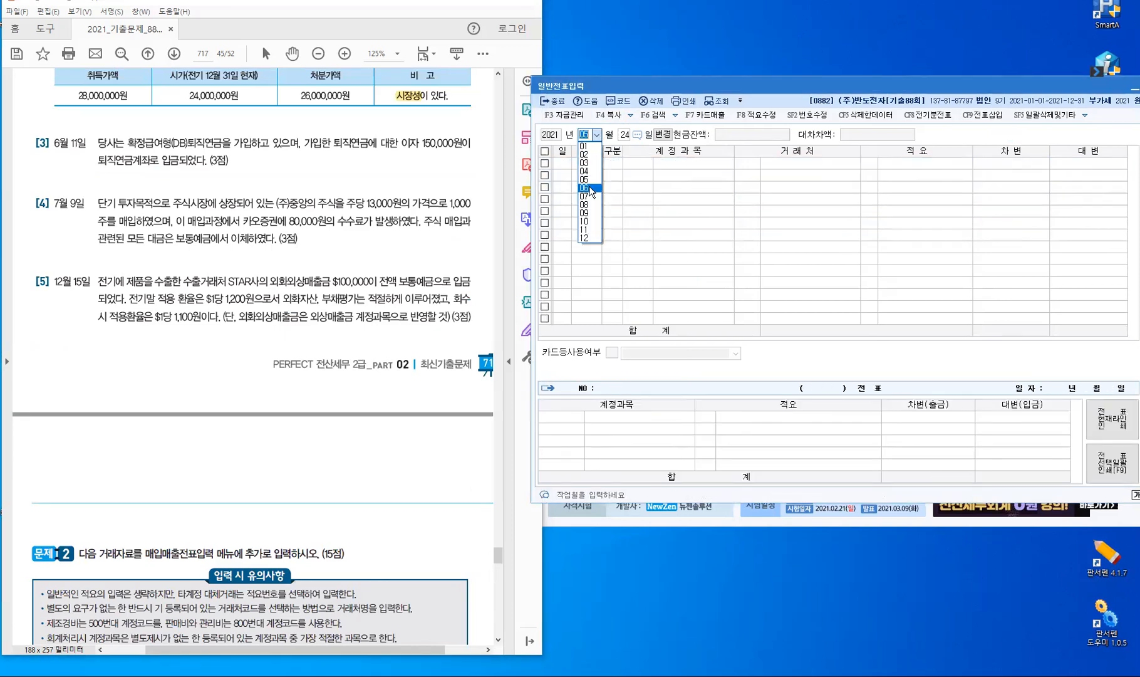
click(593, 188)
text(11)
key(Return)
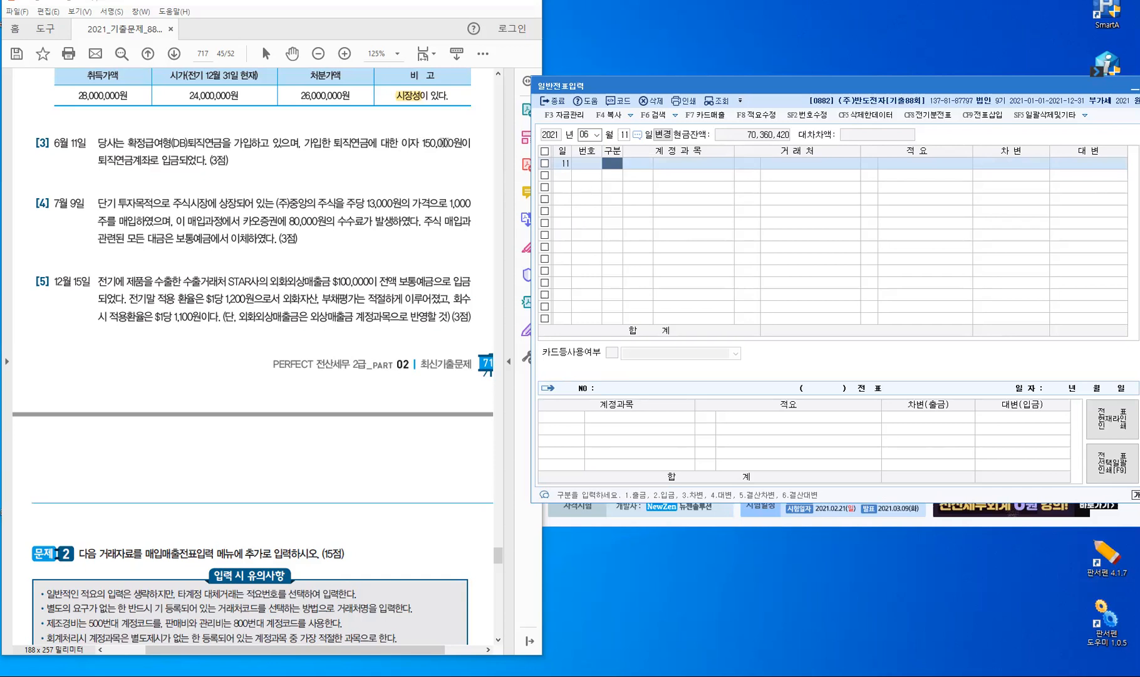
Highlight "이자 150,000원이 퇴직연금계좌로 입금되었다." in transaction [3] of the exam PDF and return to the voucher's empty row.
drag(402, 143, 470, 144)
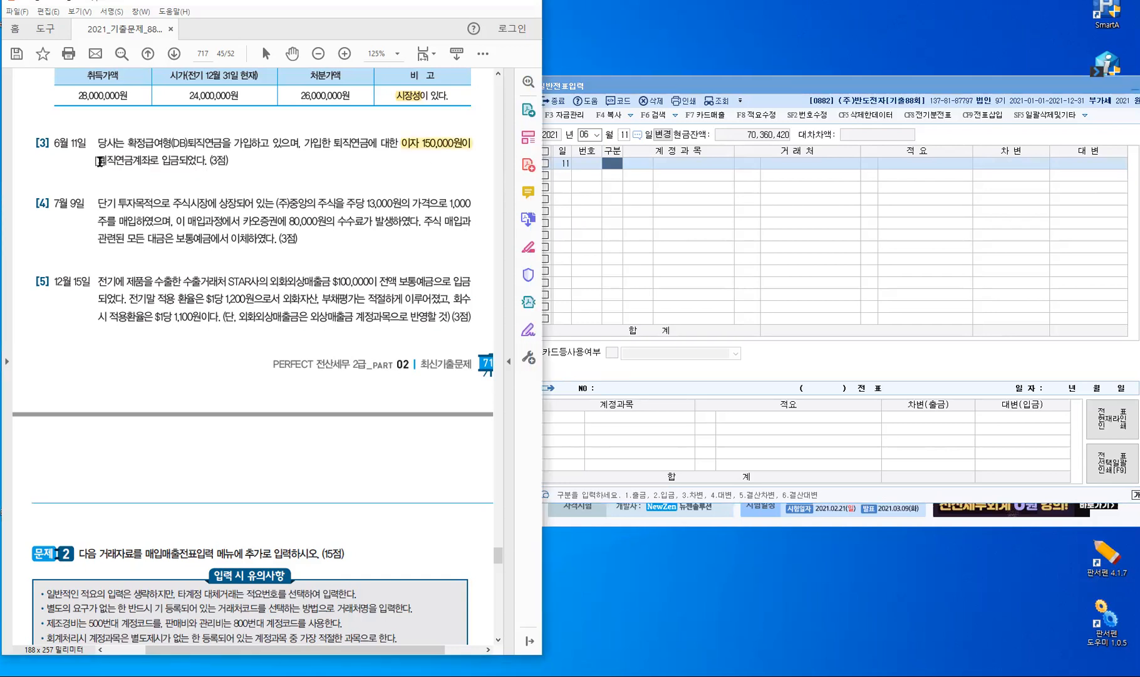
drag(99, 161, 213, 172)
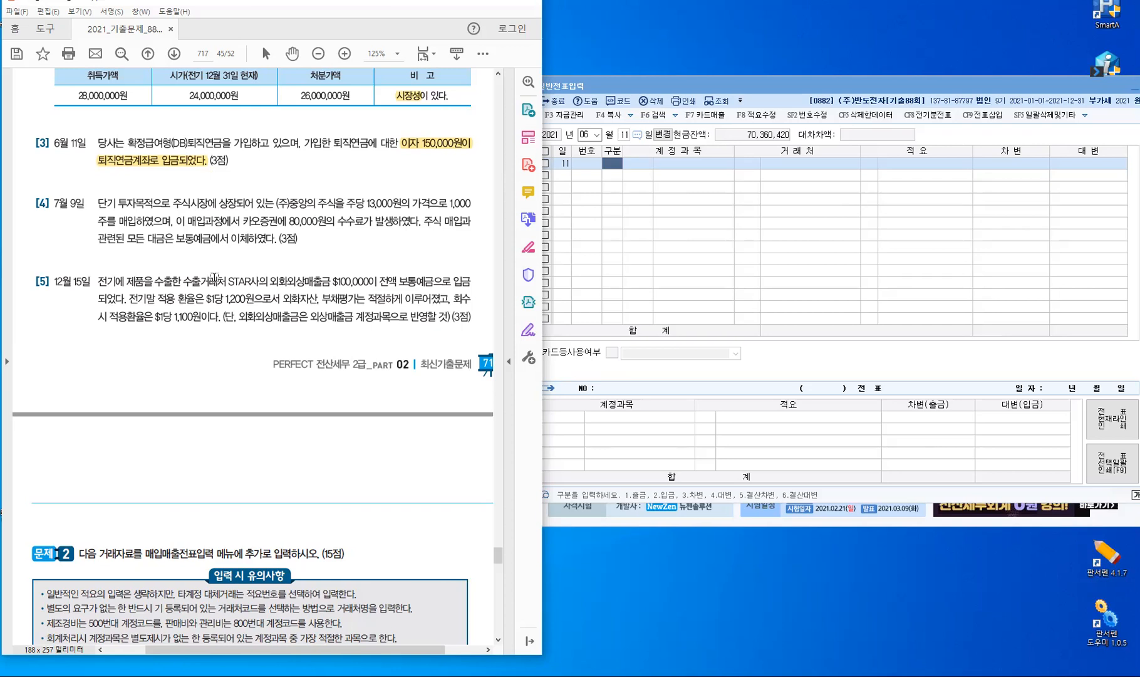
click(613, 166)
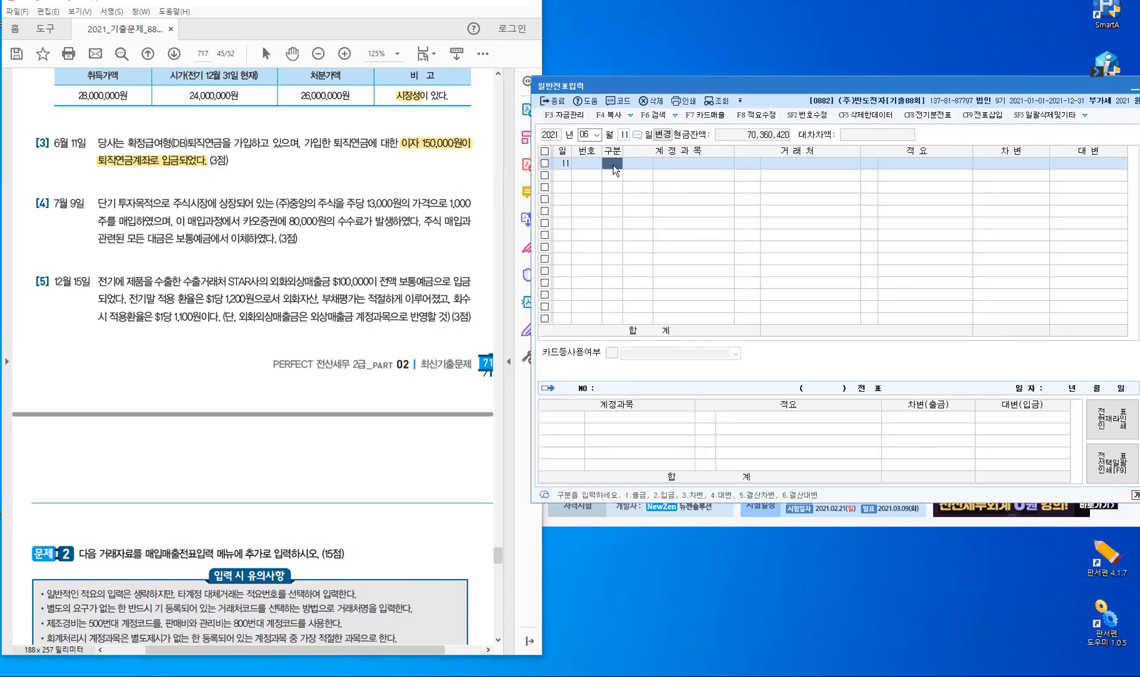
Add a debit line for account 0186 퇴직연금운용자산 with an amount of 150,000.
text(3)
key(Return)
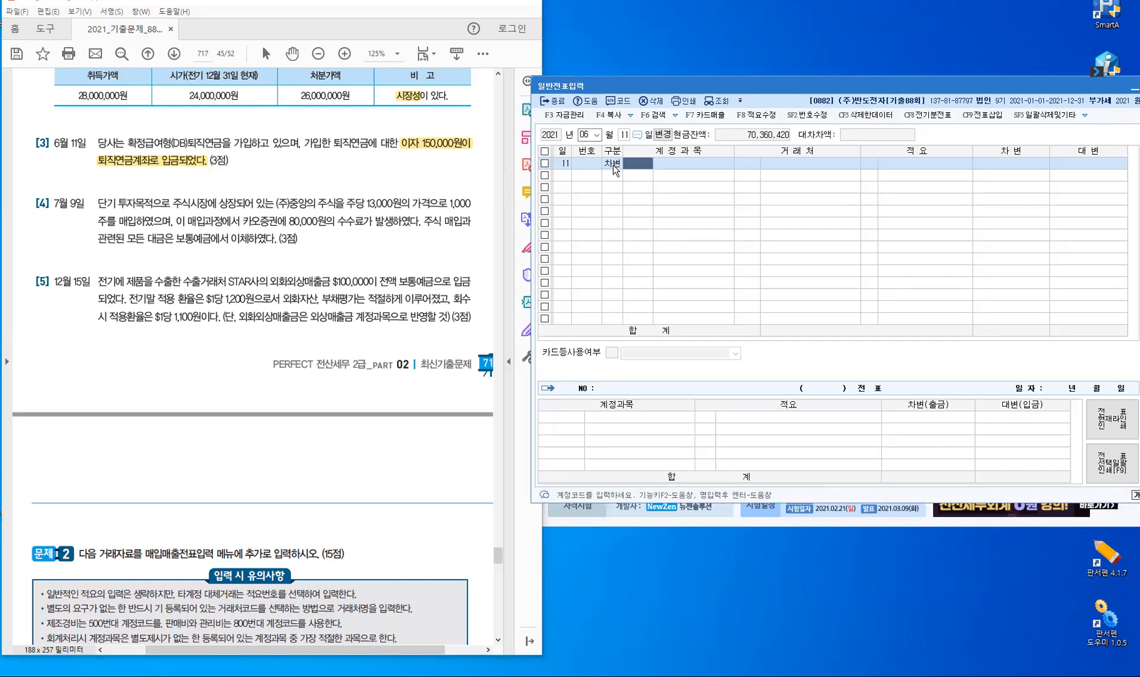
text(퇴직연)
key(Return)
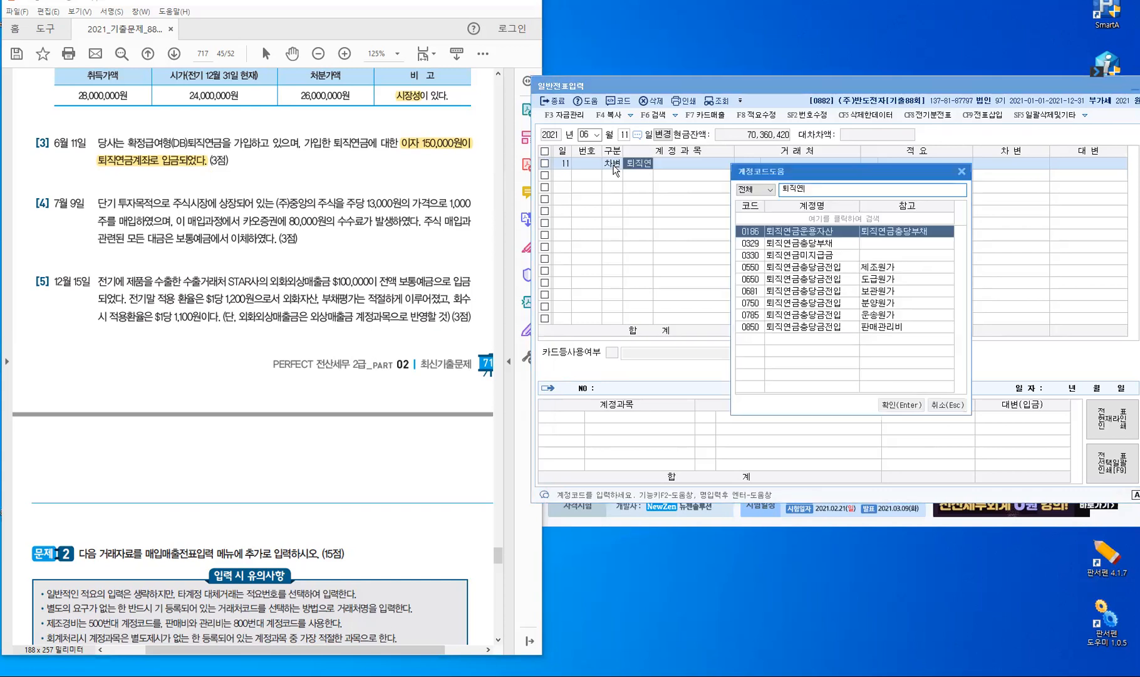
key(Return)
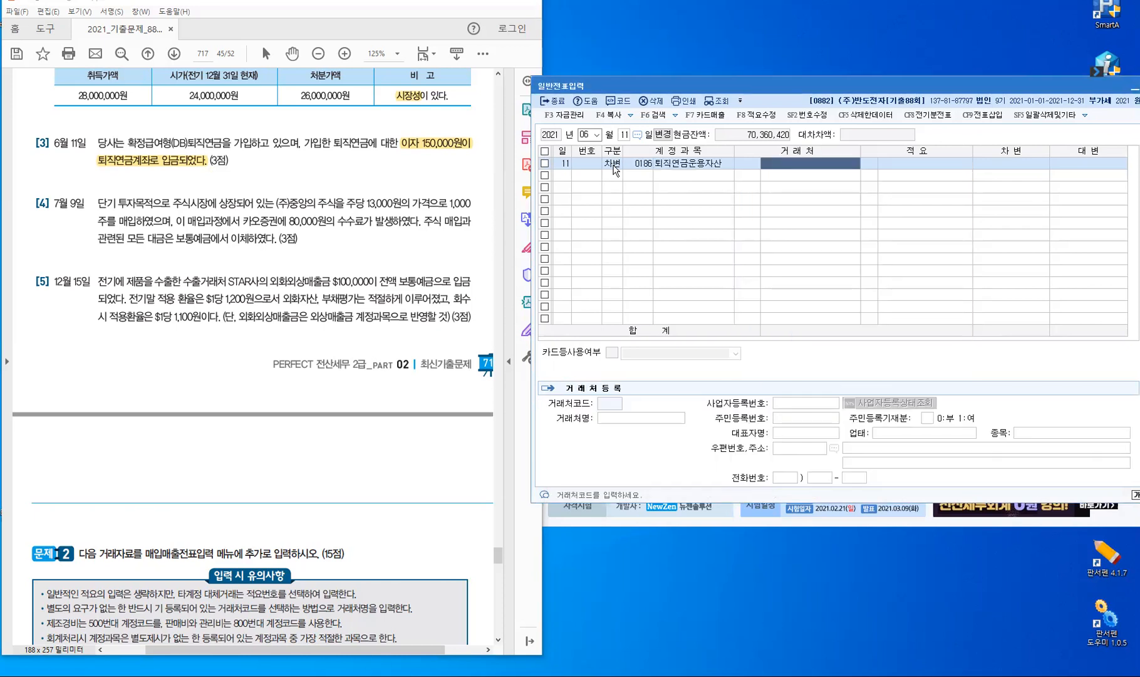
key(Return)
text(15)
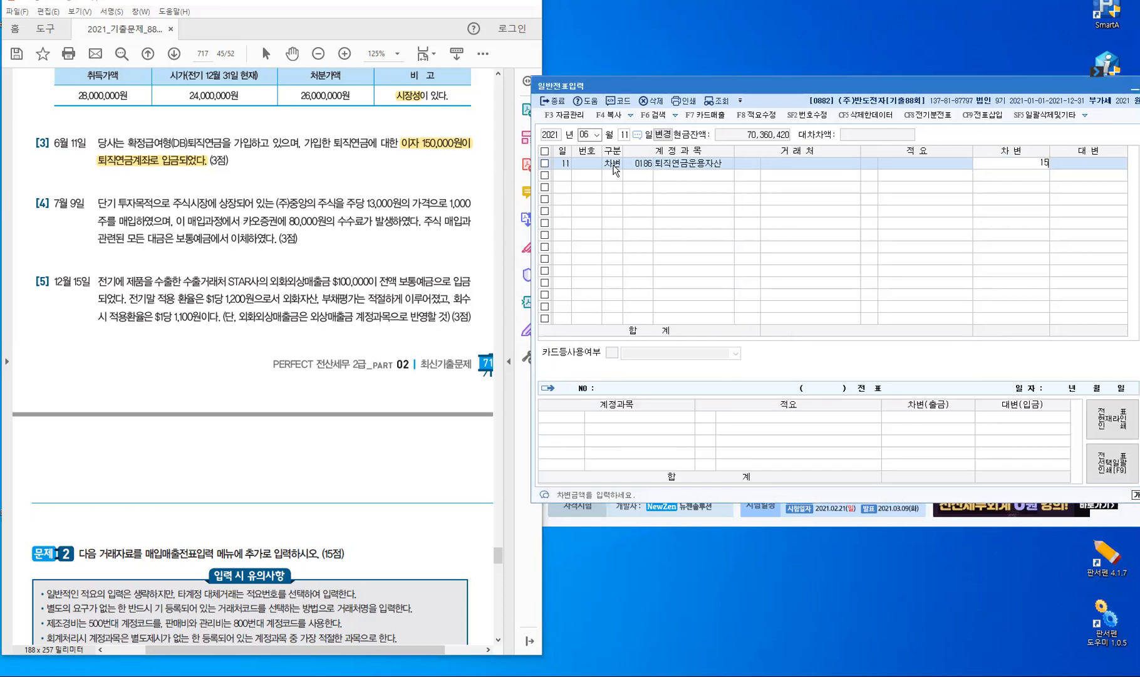
text(0,000)
key(Return)
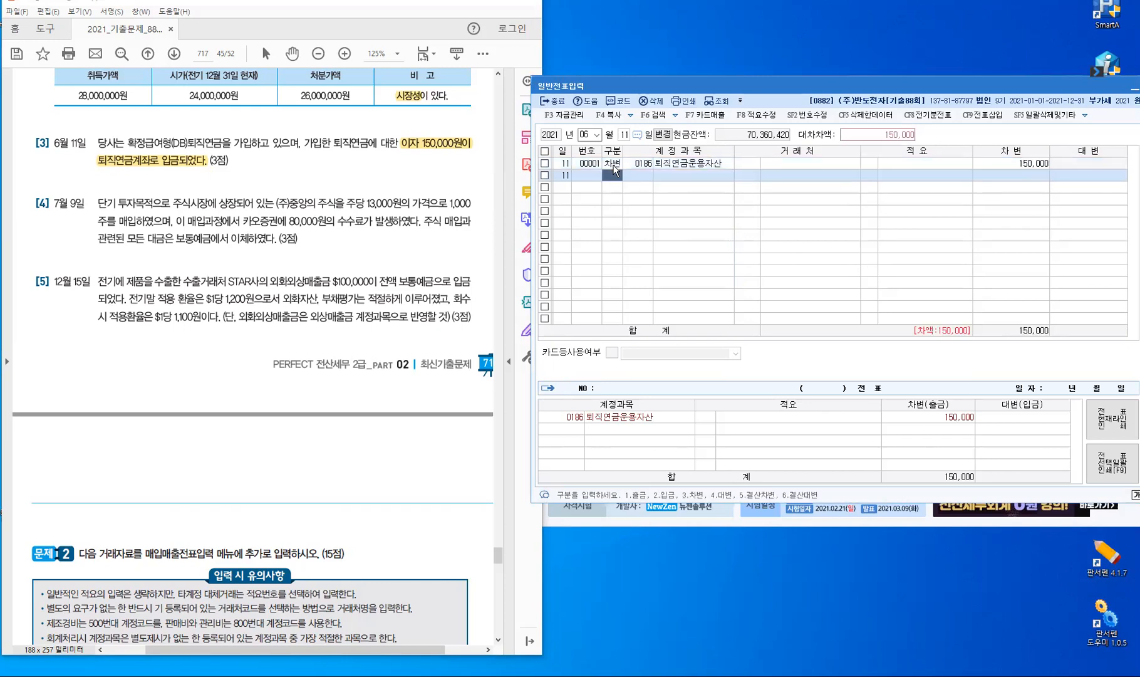
Add a credit line for account 0901 이자수익 with the balancing amount of 150,000.
text(4)
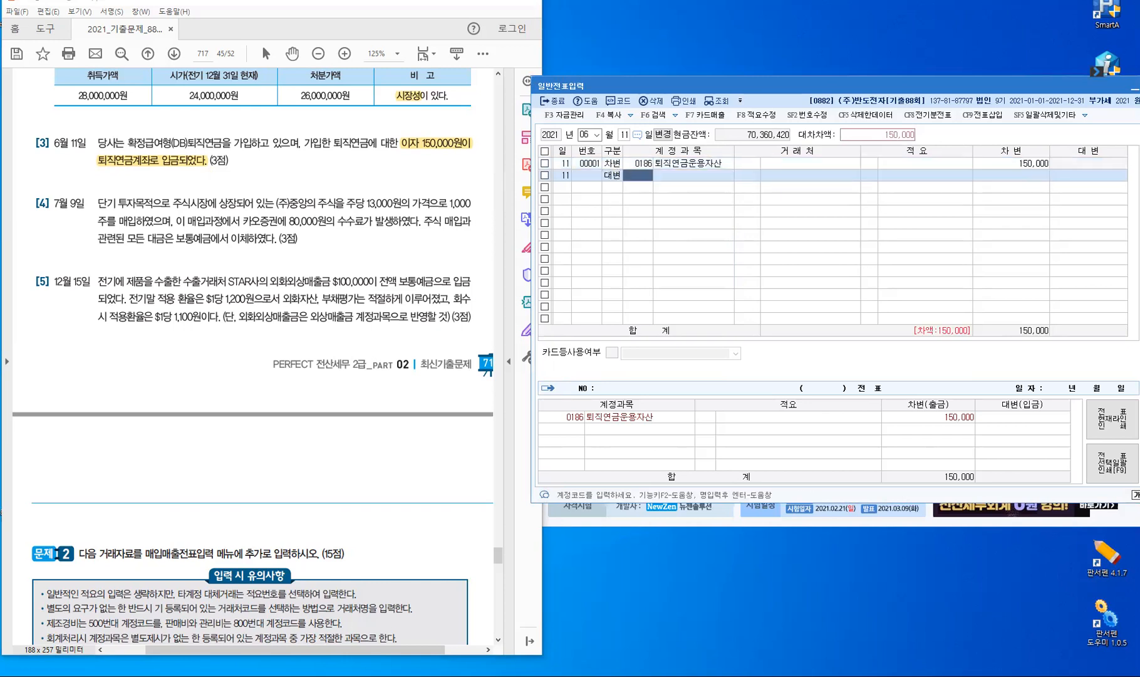
text(이자)
key(Return)
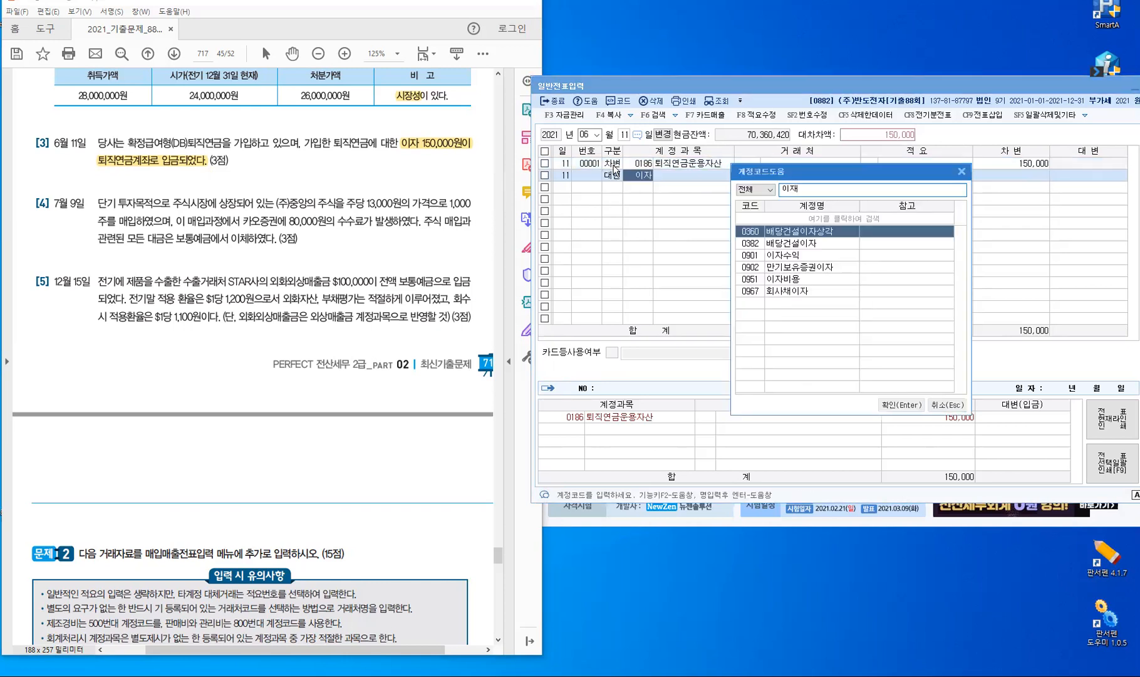
key(Down)
key(Down)
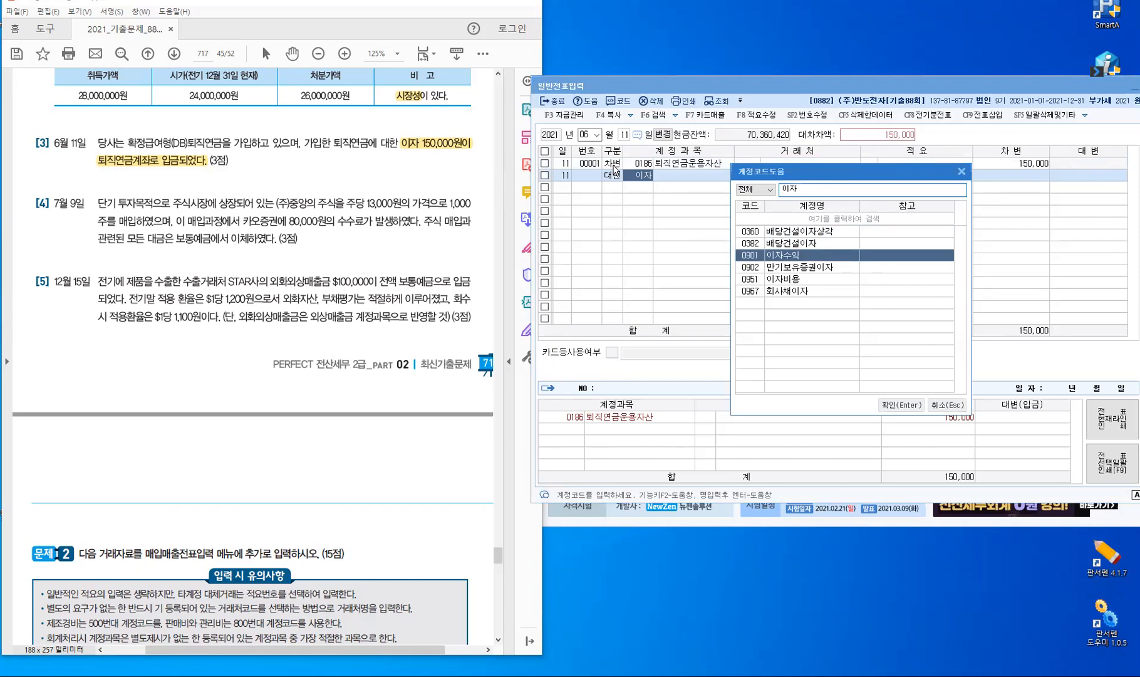
key(Return)
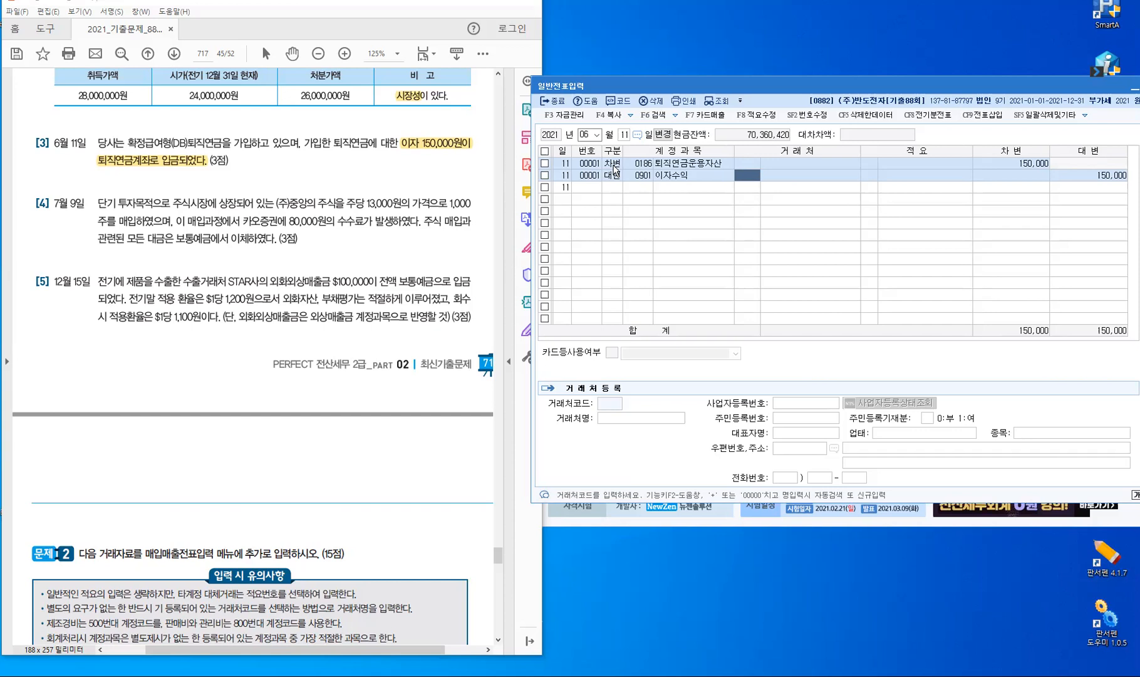
key(Return)
key(Return)
key(Return)
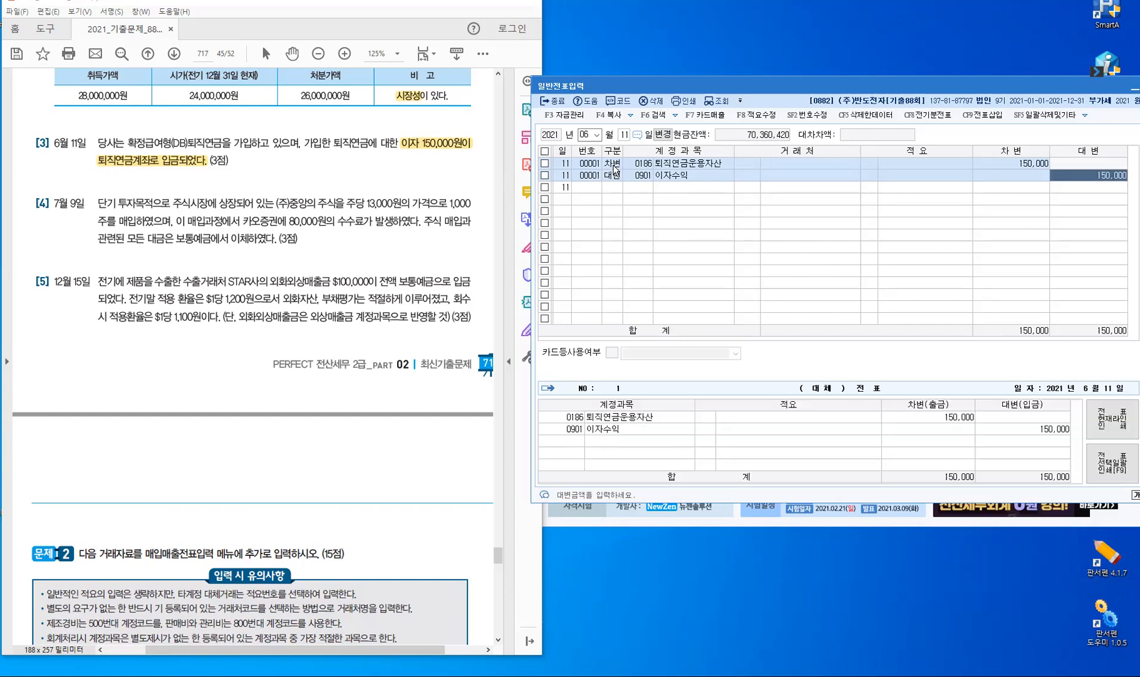
key(Return)
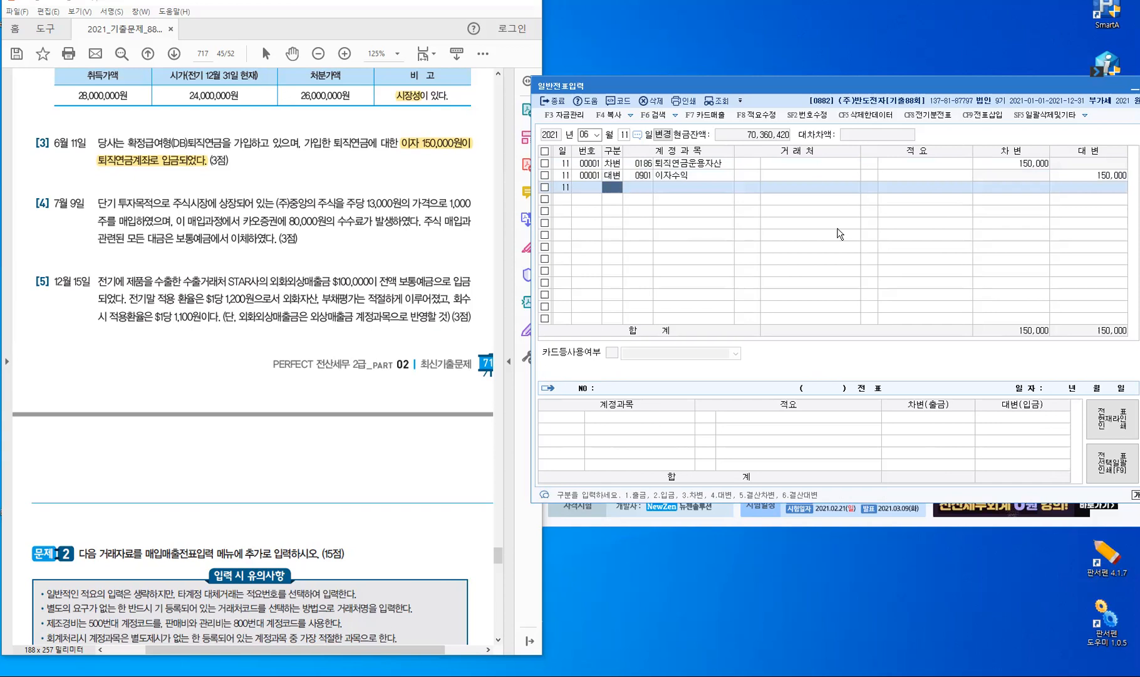
Change the voucher entry date to July 9, 2021 for transaction [4].
key(Escape)
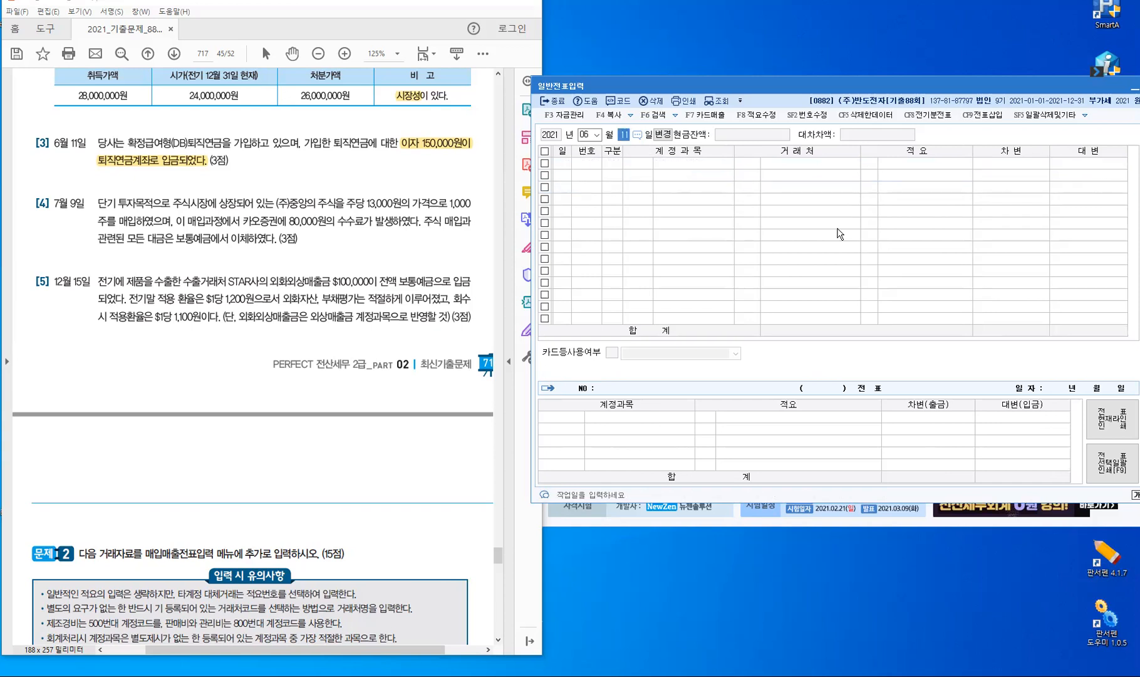
key(shift+Tab)
text(7)
key(Return)
text(9)
key(Return)
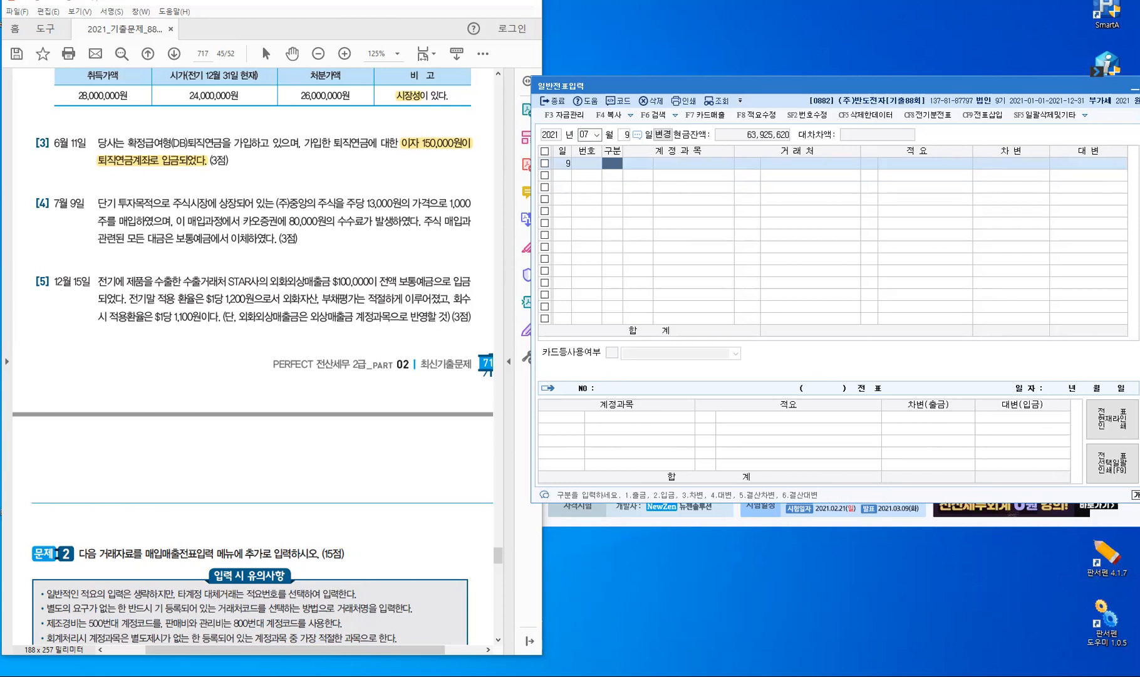
In transaction [4], write 13,000,000 in red above the share price and quantity, and 단·매·증 above 단기.
mouse_move(384, 196)
mouse_down()
mouse_move(410, 180)
mouse_move(446, 194)
mouse_up()
mouse_move(371, 168)
mouse_down()
mouse_move(371, 183)
mouse_move(384, 183)
mouse_move(409, 163)
mouse_up()
drag(420, 159, 428, 157)
drag(434, 154, 435, 154)
drag(416, 165, 414, 168)
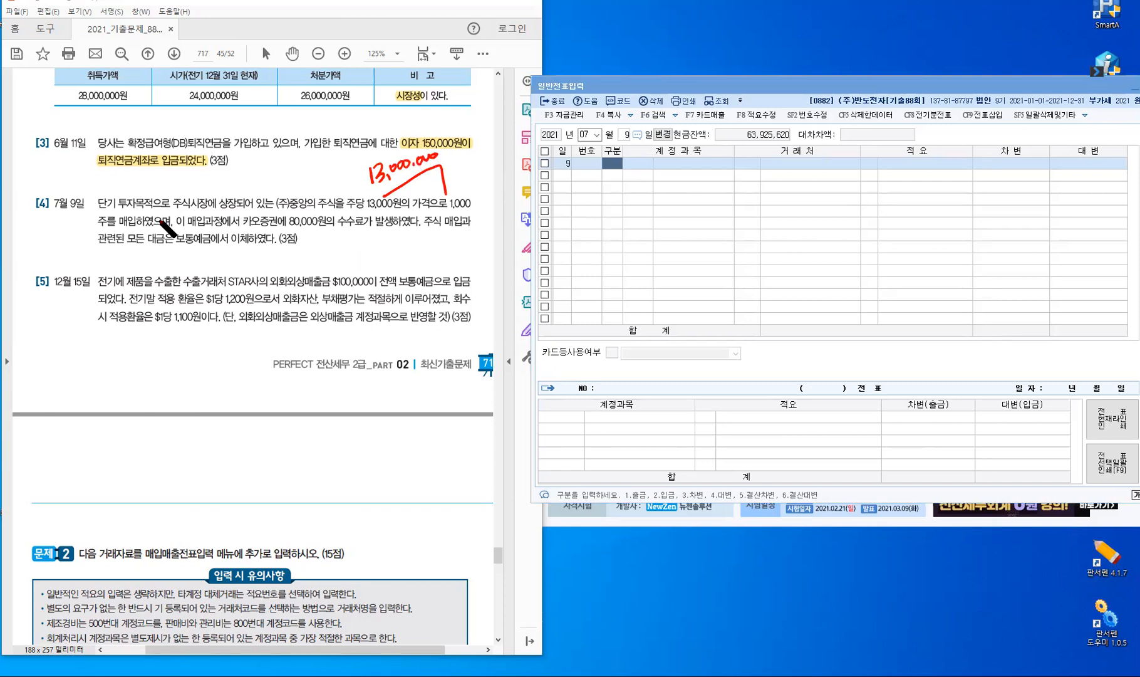
drag(106, 198, 182, 179)
drag(185, 173, 195, 187)
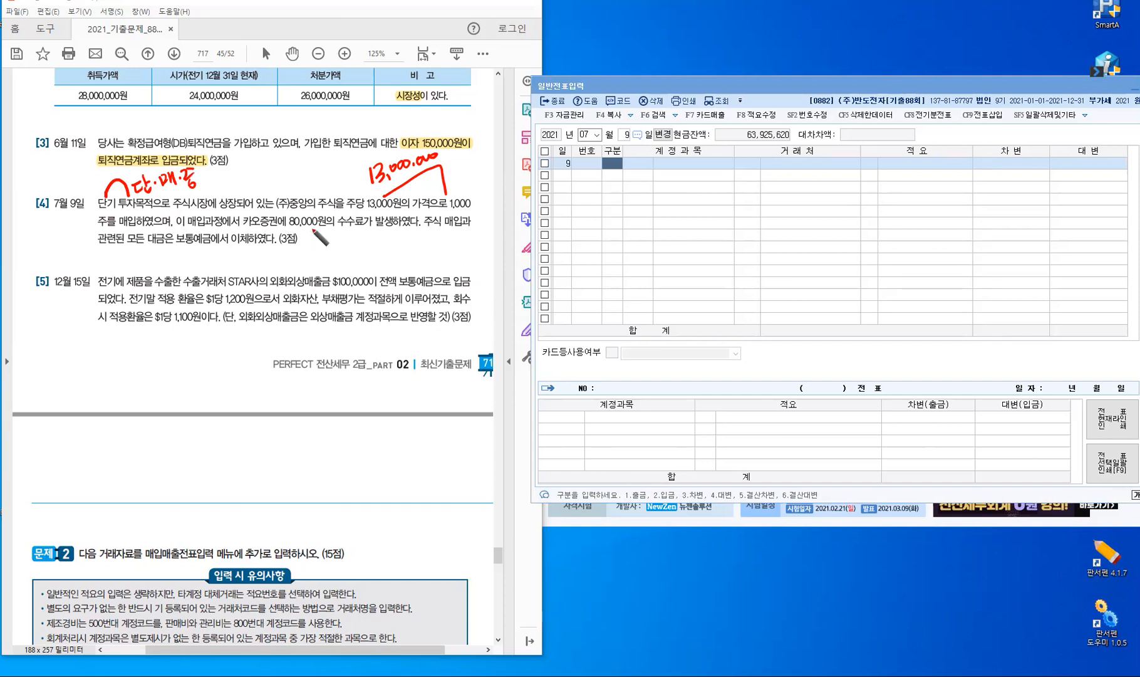
Label the 80,000원 수수료 in transaction [4] as 영업외비용 in red and mark off 보통예금 on both sides.
mouse_move(311, 228)
mouse_down()
mouse_move(346, 227)
mouse_move(316, 242)
mouse_up()
drag(325, 238, 325, 249)
drag(321, 251, 330, 240)
drag(338, 236, 338, 247)
mouse_move(331, 248)
mouse_down()
mouse_move(339, 255)
mouse_move(345, 240)
mouse_up()
drag(342, 252, 355, 250)
drag(360, 235, 361, 243)
drag(365, 233, 366, 251)
drag(374, 231, 374, 232)
drag(373, 240, 383, 242)
drag(377, 248, 378, 249)
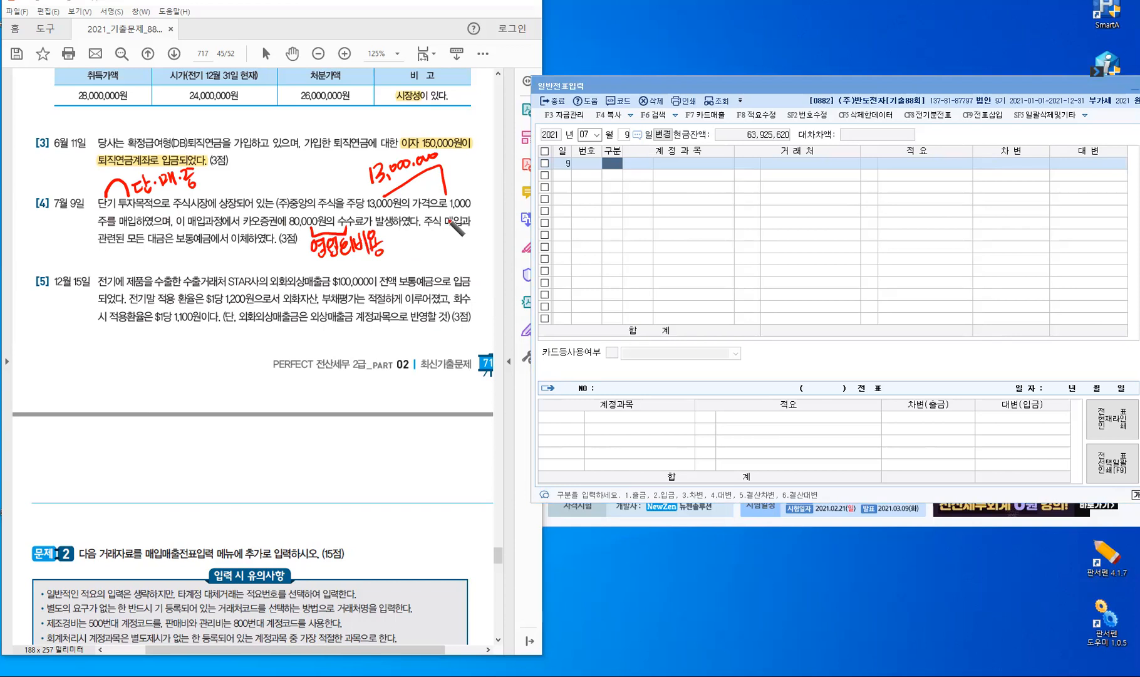
mouse_move(168, 231)
mouse_down()
mouse_move(166, 241)
mouse_move(213, 242)
mouse_up()
drag(219, 230, 219, 241)
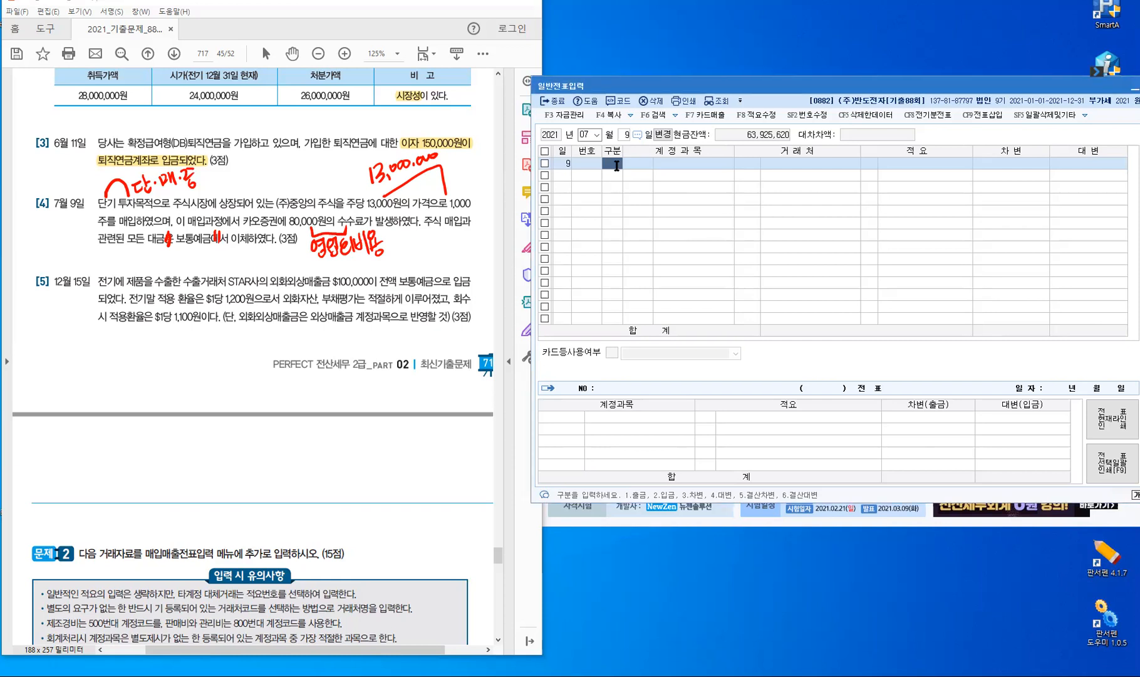
Add a debit line for account 0107 단기매매증권 with an amount of 13,000,000.
text(3)
key(Return)
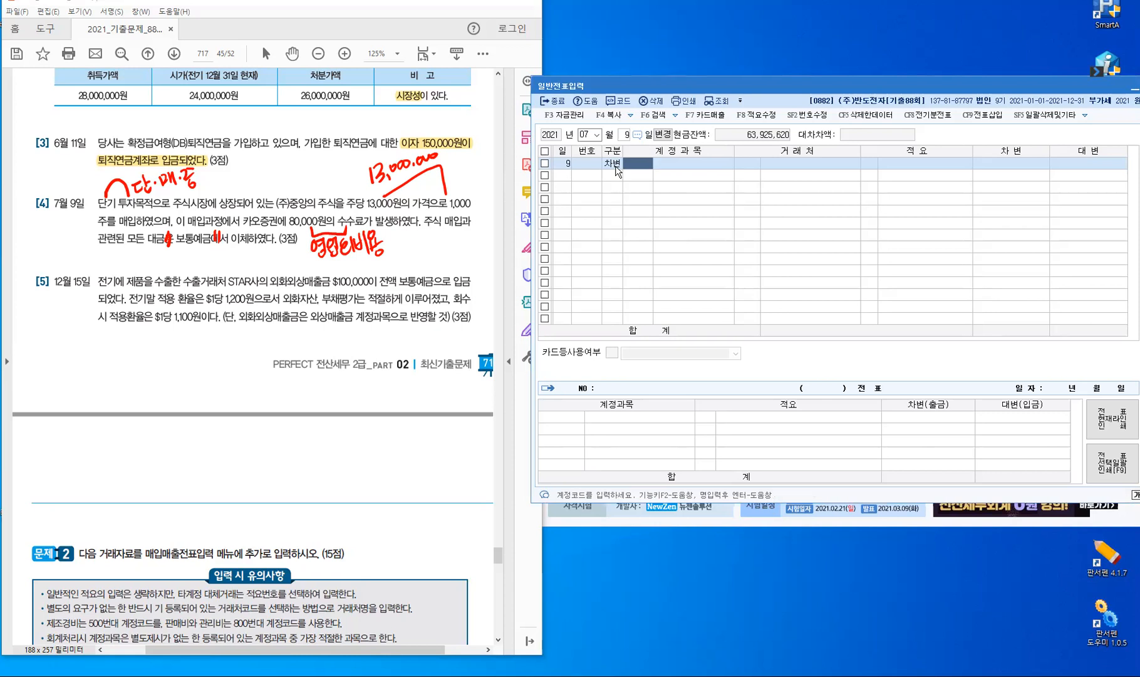
text(단기매)
key(Return)
key(Return)
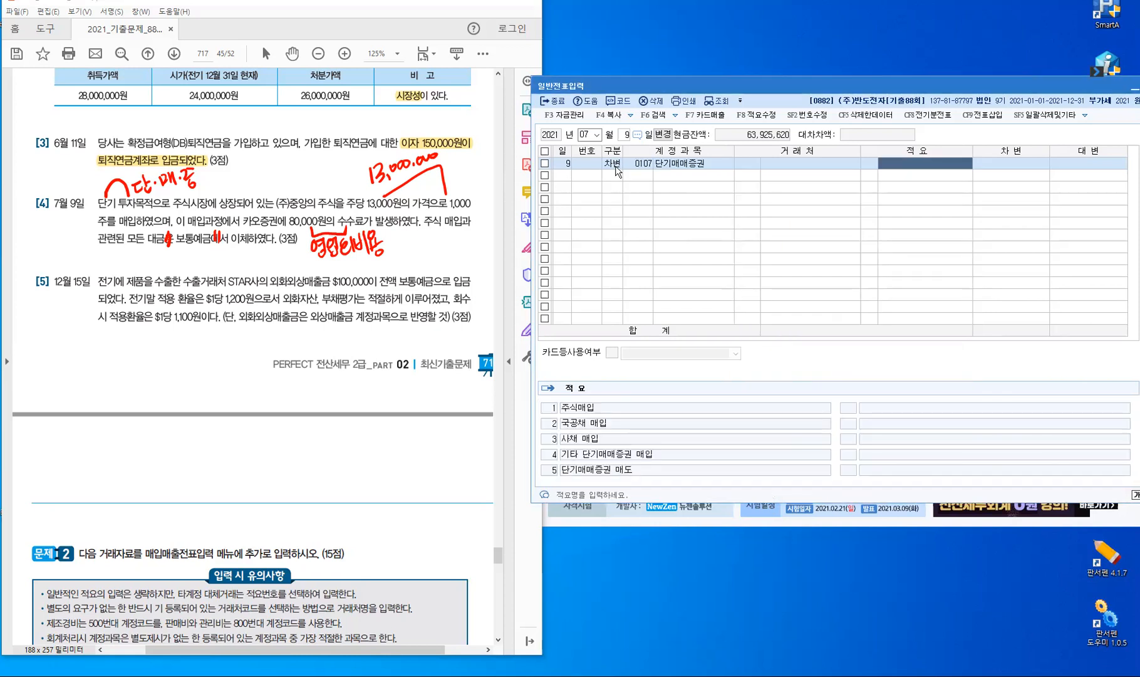
key(Return)
text(13000000)
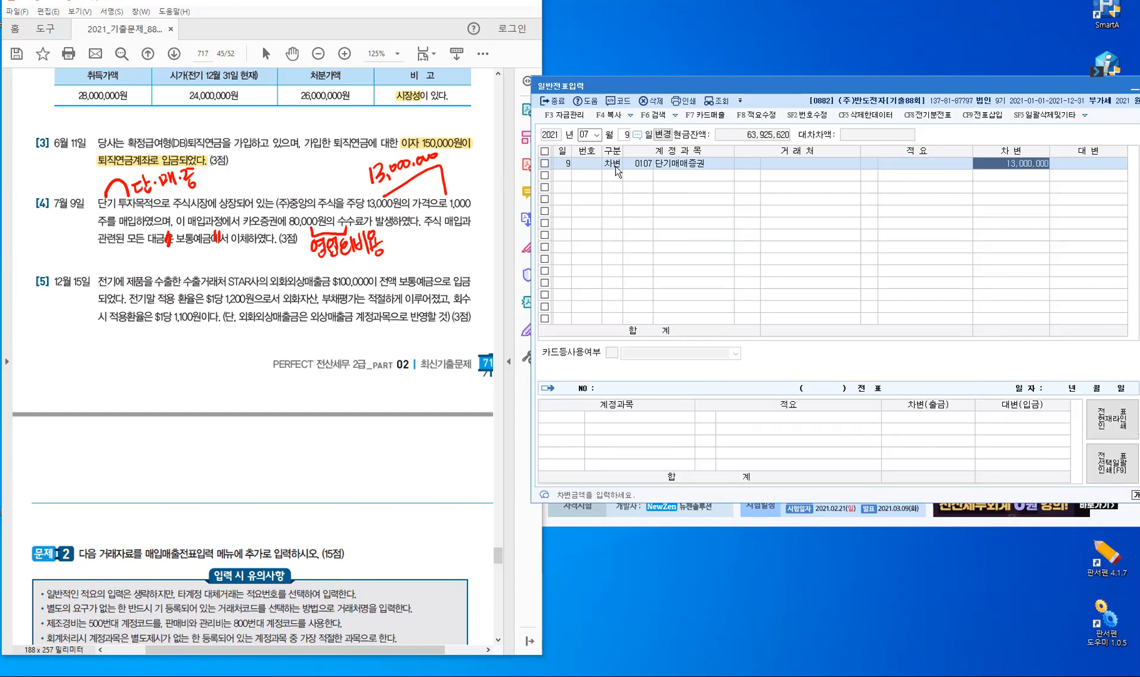
key(Return)
Add a debit line for account 0984 수수료비용, found by searching 수수료, with an amount of 80,000.
text(3)
key(Return)
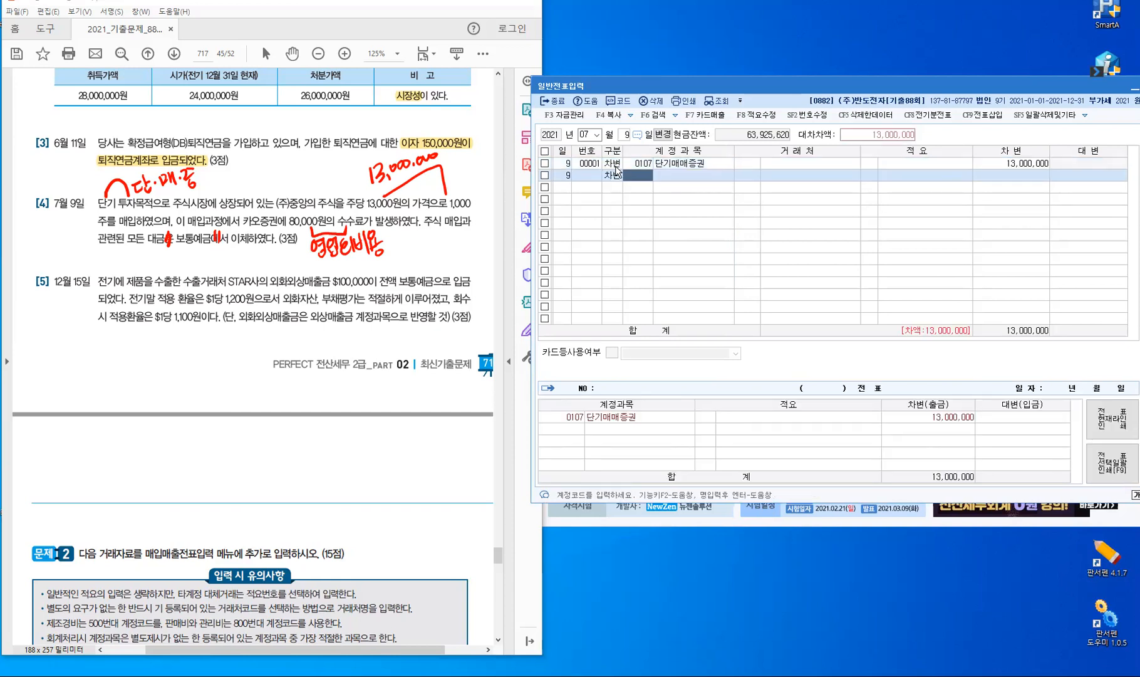
text(ㅅ)
text(수수료)
key(Return)
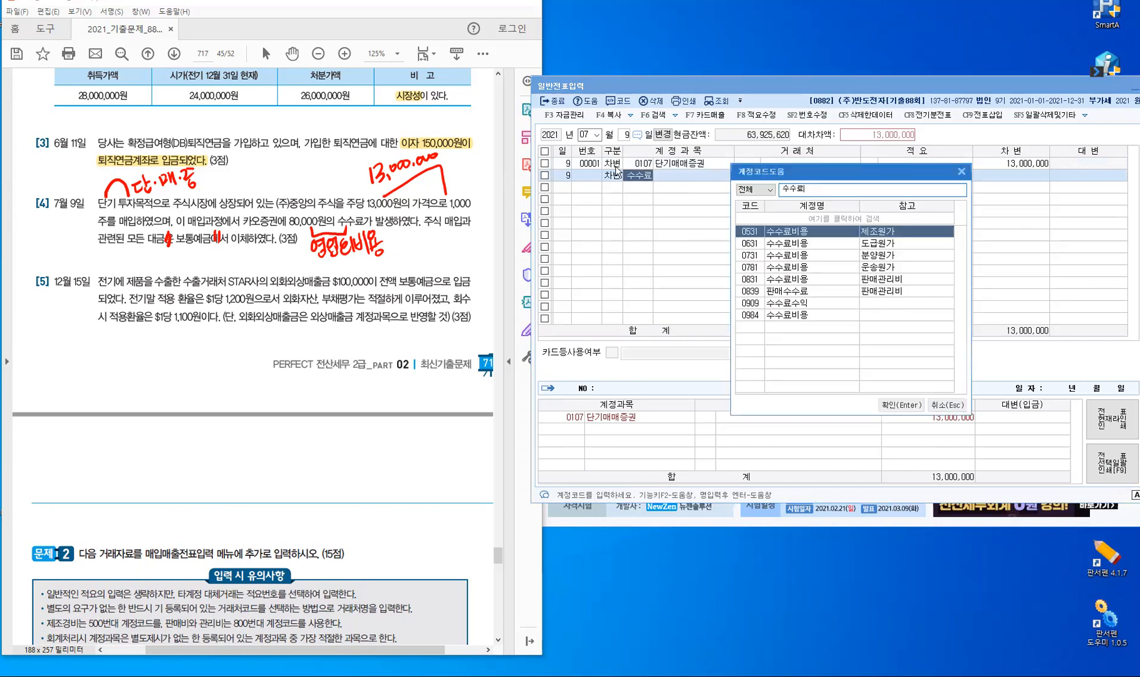
key(Down)
key(Down)
key(Down)
key(Down)
key(Down)
key(Down)
key(Down)
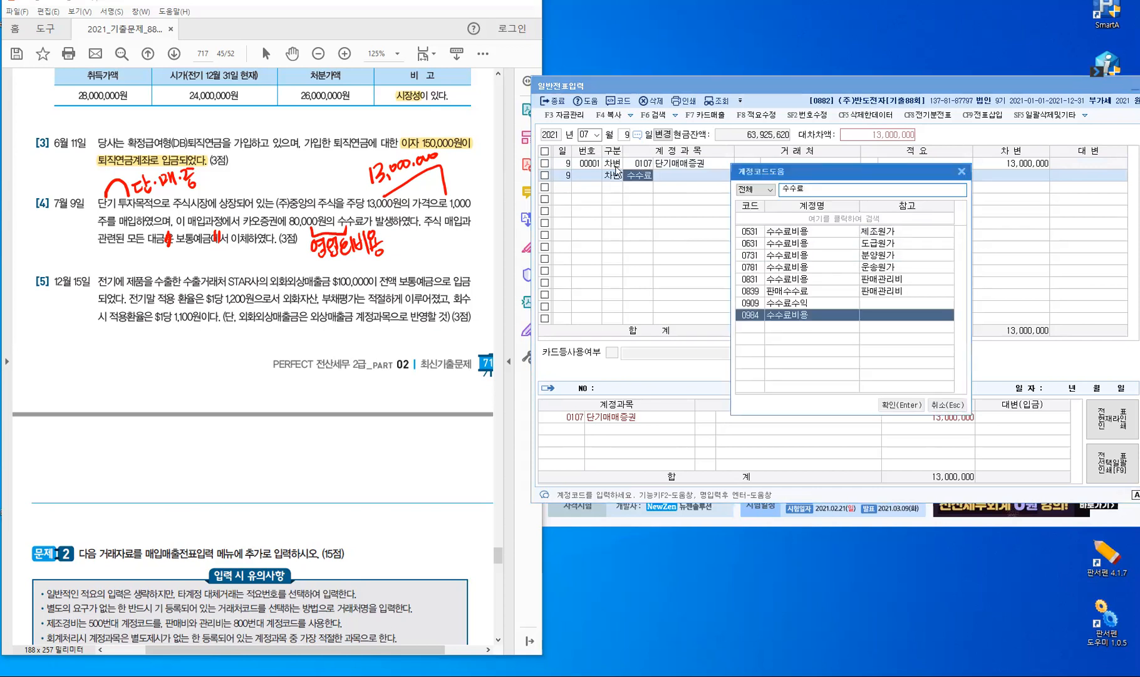
key(Return)
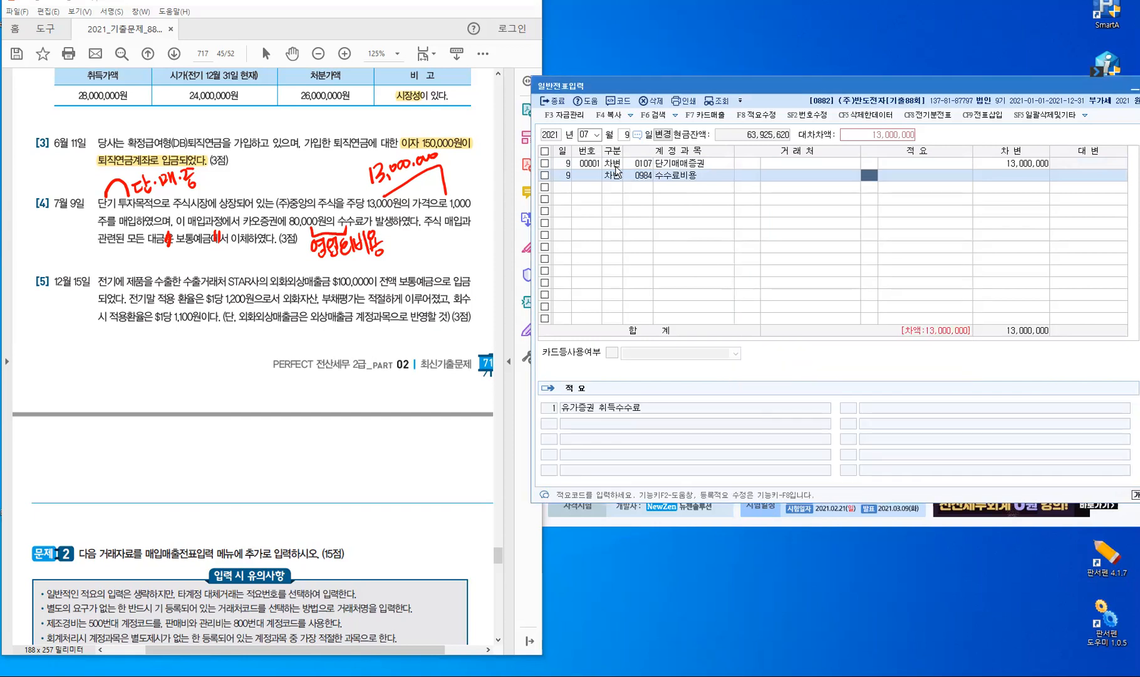
key(Return)
text(800000)
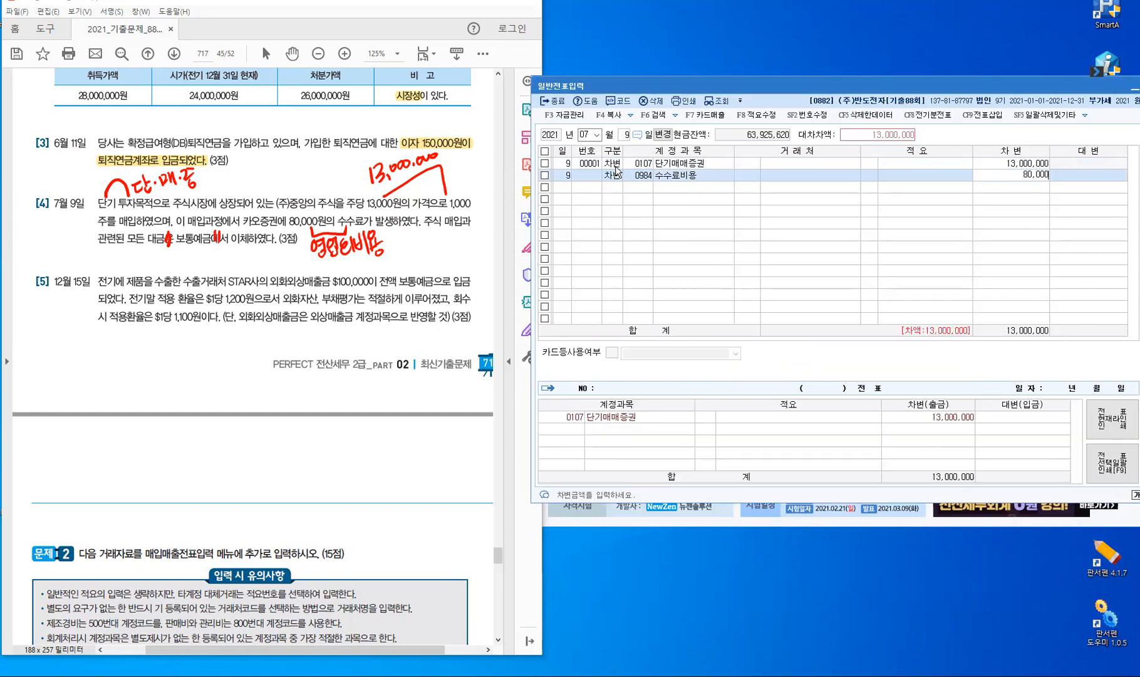
key(Return)
key(Return)
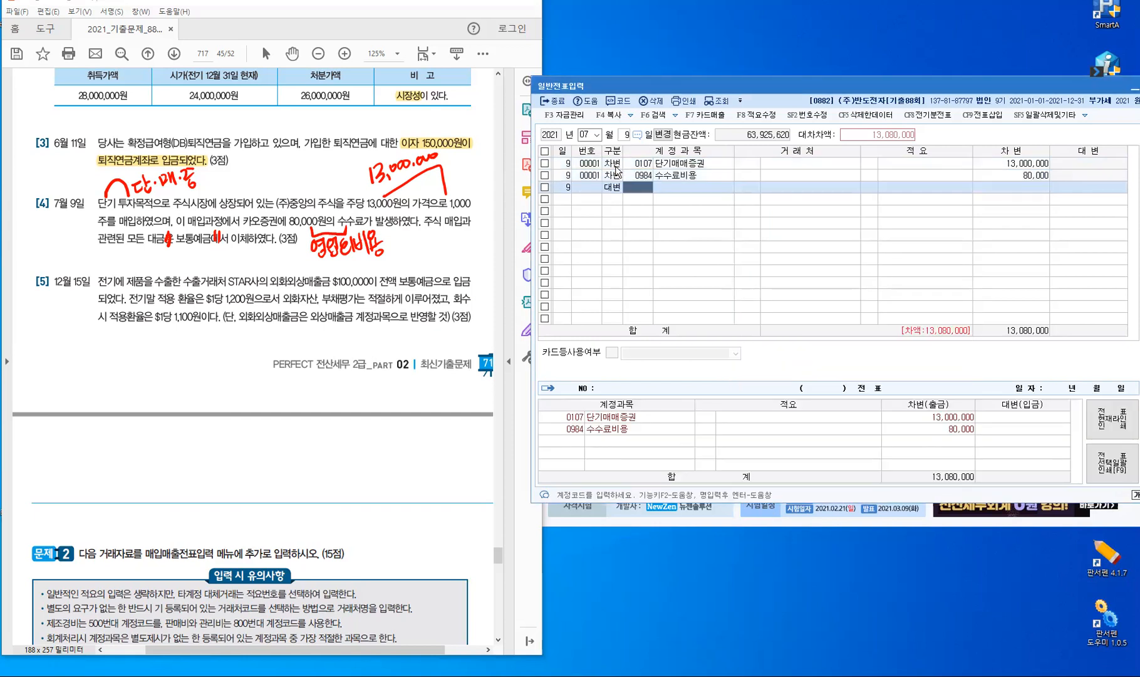
Complete the July 9 voucher with a credit line for account 0103 보통예금 of 13,080,000.
text(103)
key(Return)
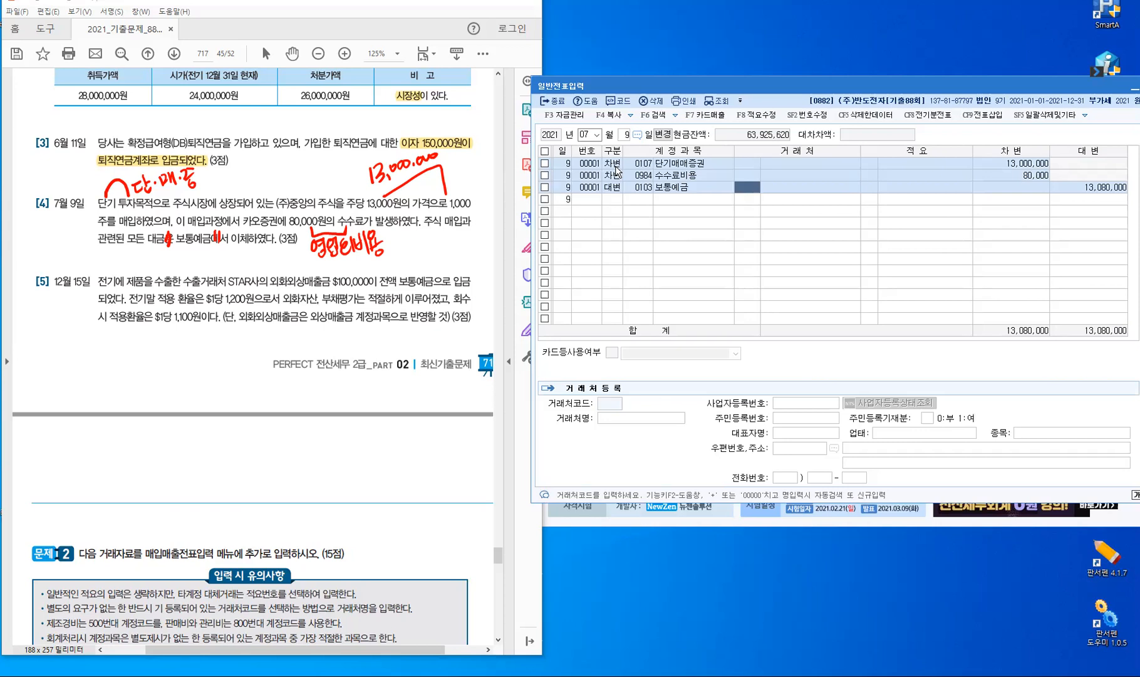
key(Return)
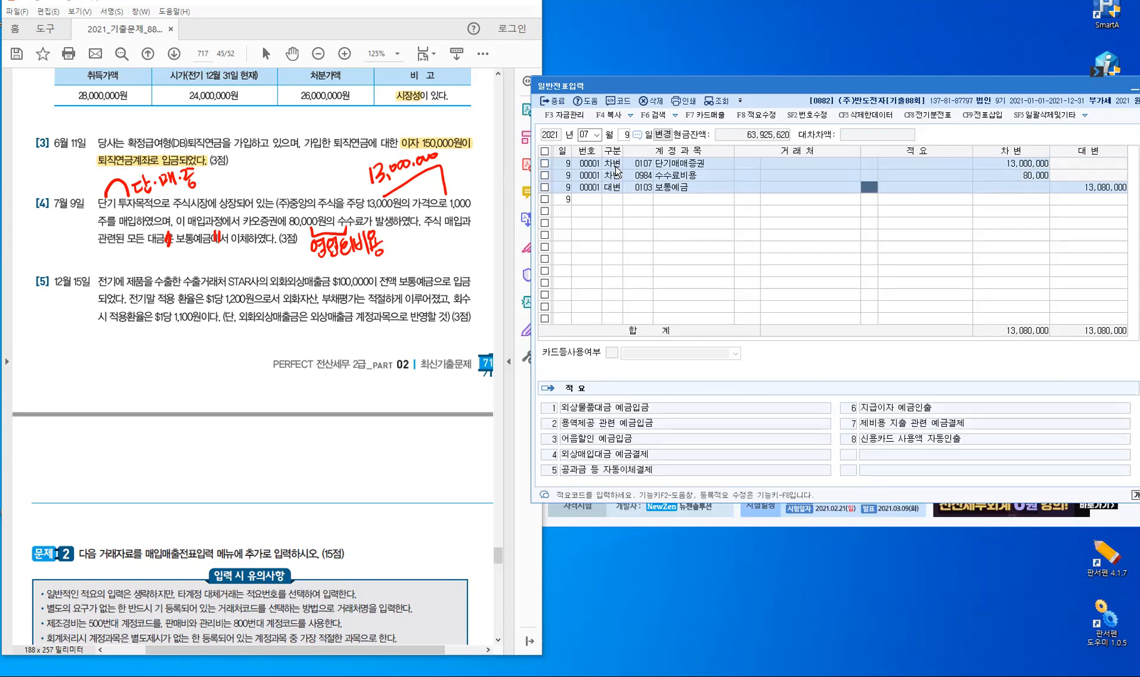
key(Return)
key(Return)
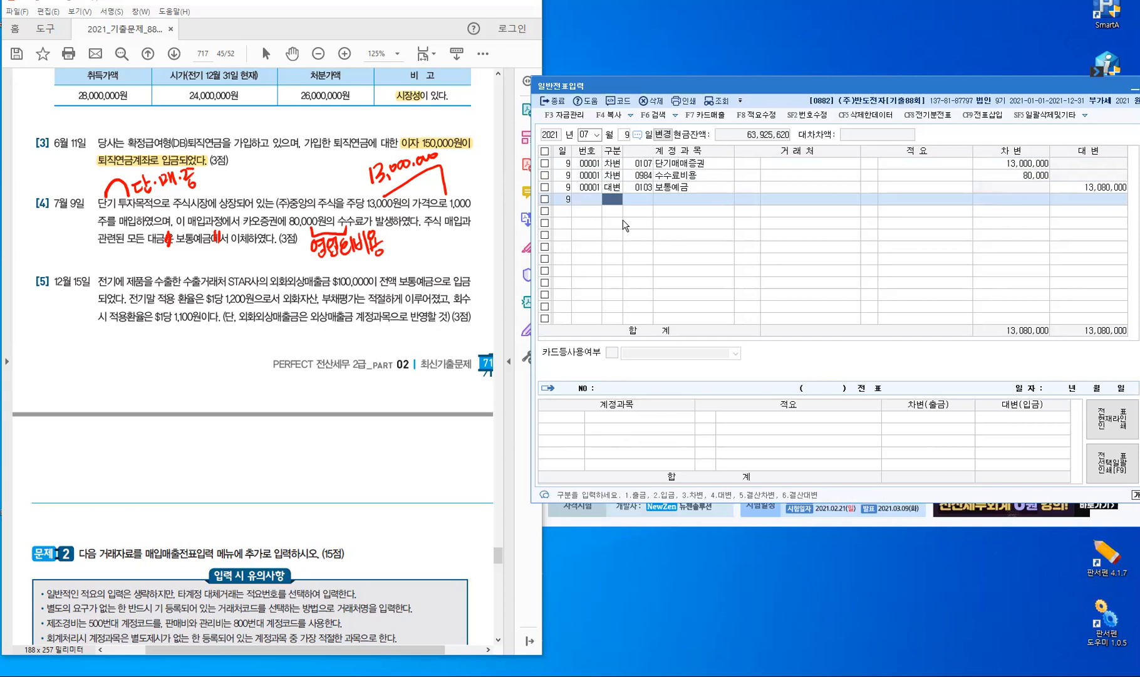
Change the voucher entry date to December 15, 2021 for transaction [5].
key(Escape)
key(Escape)
text(12)
text(1)
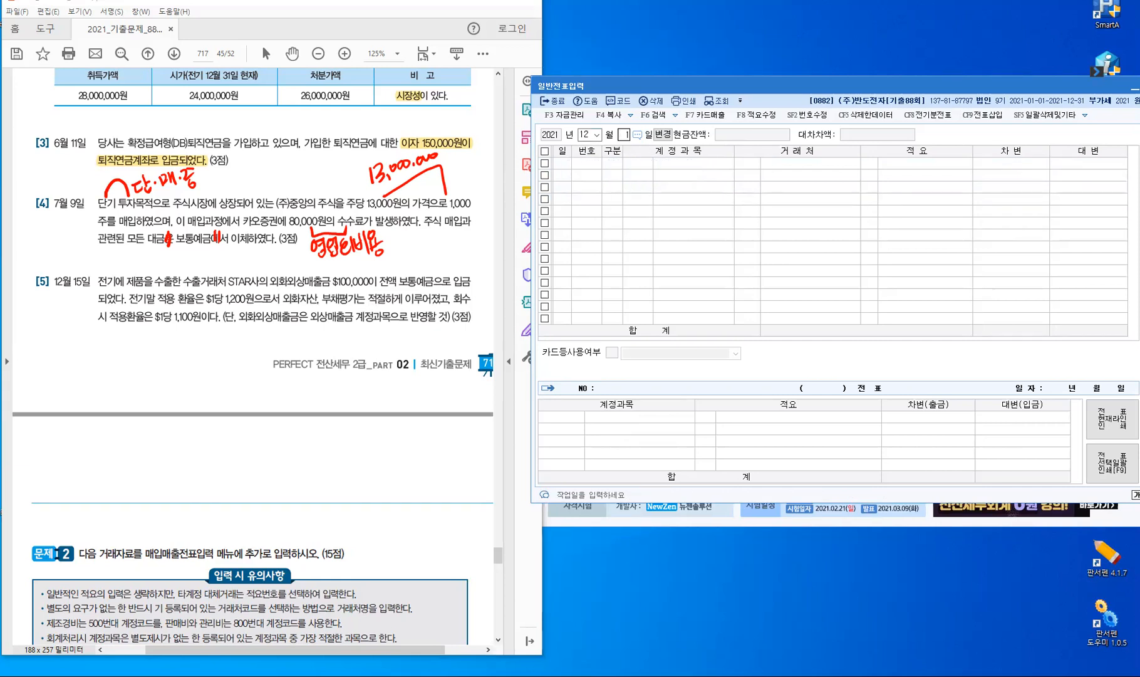
text(5)
key(Return)
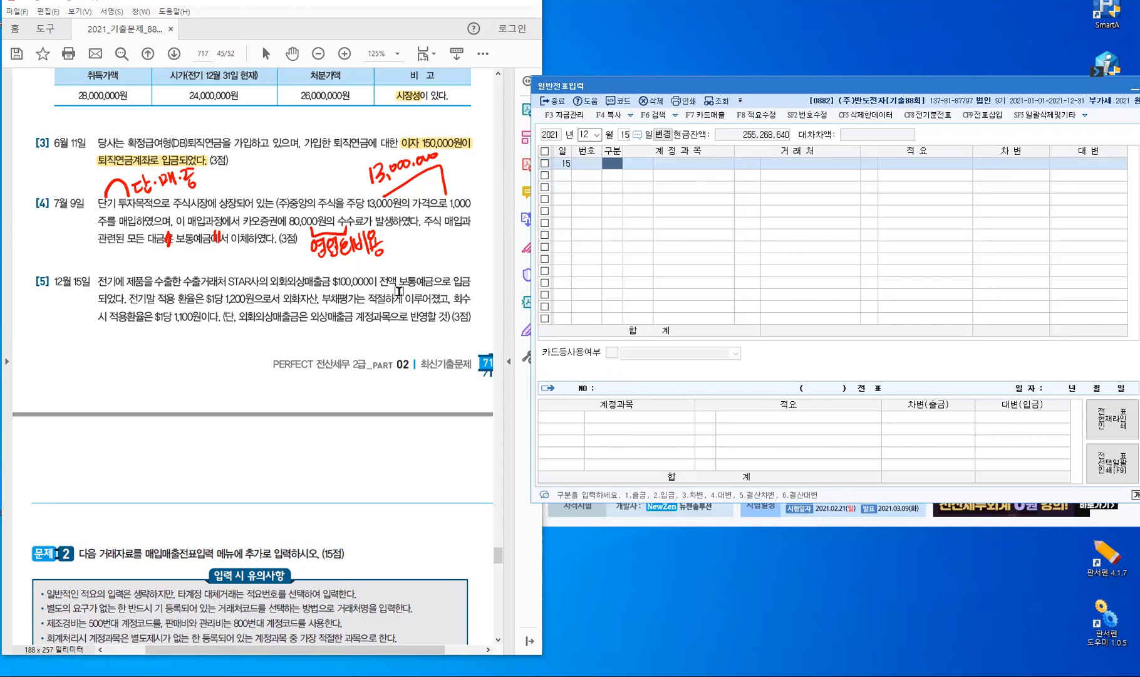
Highlight 보통예금 and STAR in yellow in the text of transaction [5].
drag(409, 282, 431, 282)
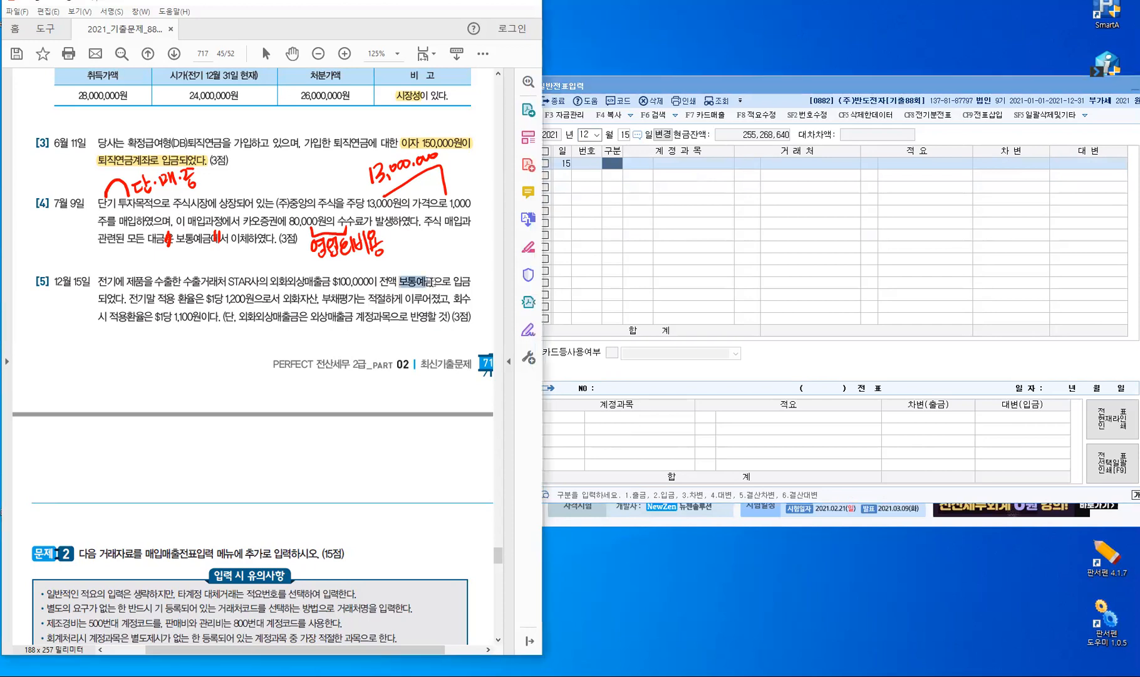
click(249, 373)
drag(228, 280, 253, 281)
click(268, 377)
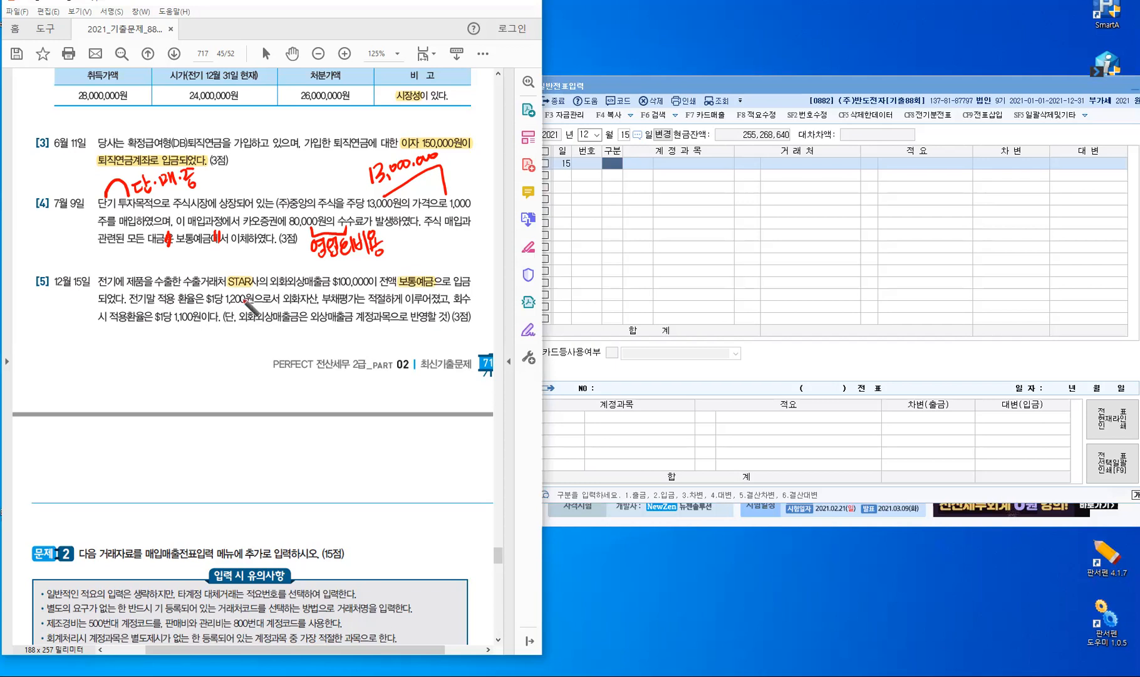
Write 120,000,000 in red above STAR in transaction [5], linked by a curve to the prior year-end rate of 1,200원.
drag(233, 258, 228, 298)
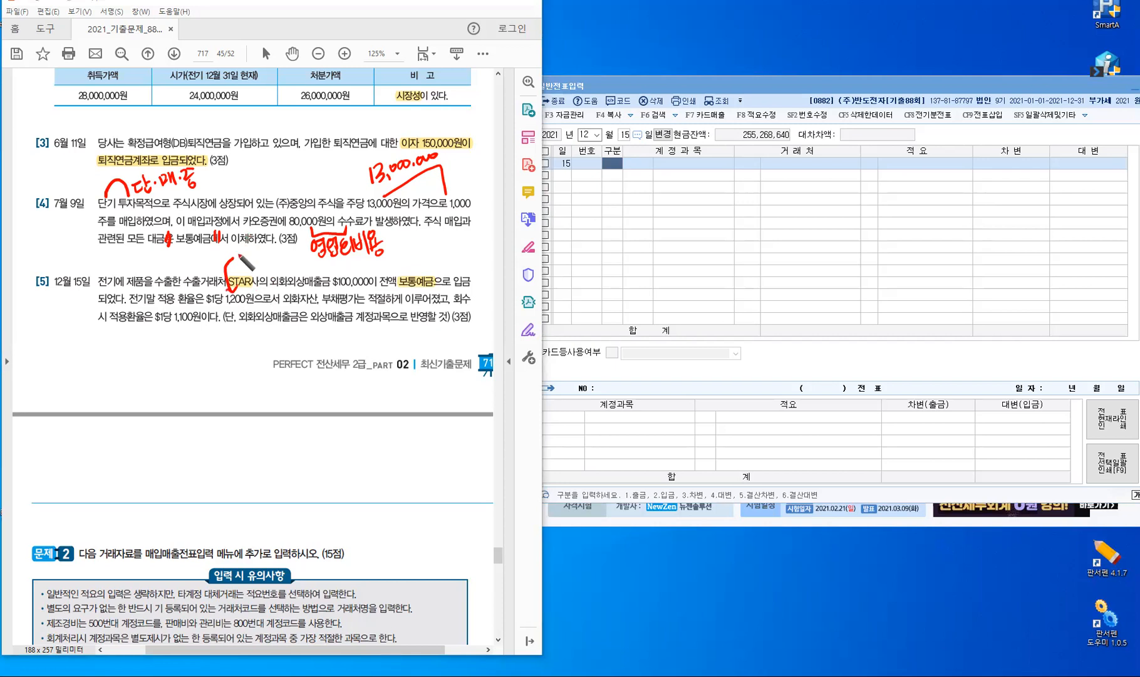
drag(238, 252, 243, 260)
drag(244, 251, 256, 244)
drag(263, 244, 262, 247)
drag(268, 235, 269, 236)
drag(273, 230, 293, 216)
click(288, 221)
drag(302, 206, 303, 208)
drag(309, 200, 312, 200)
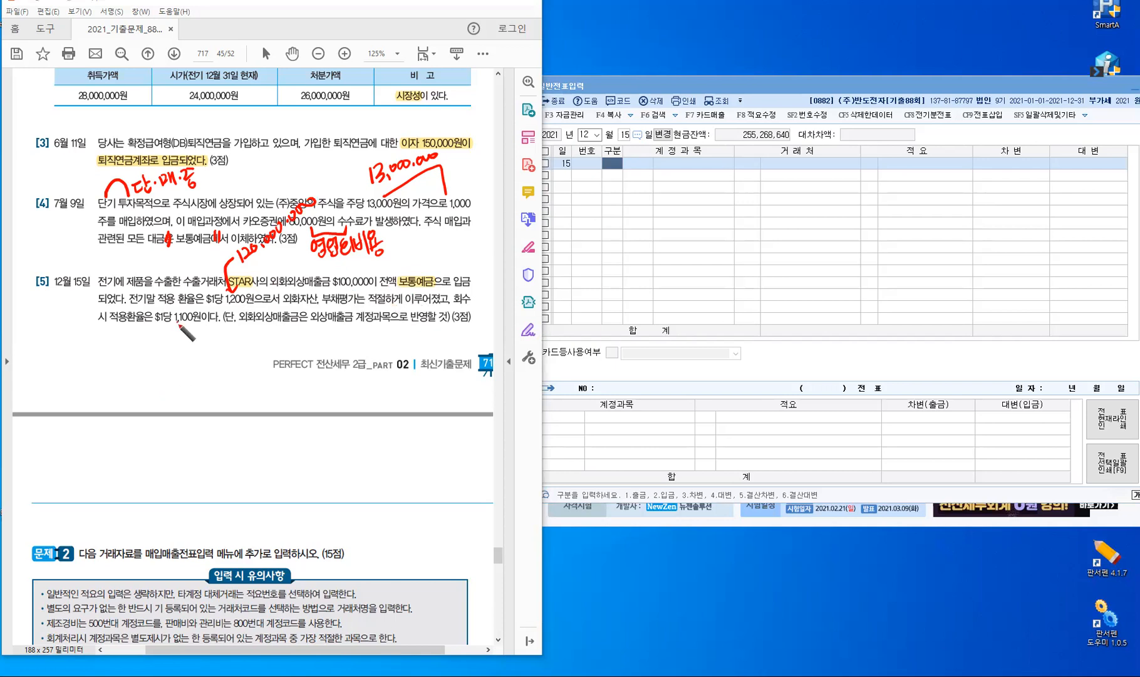
Write 110,000,000 in red with an arrow from the 1,100원 rate, and underline and quote-mark 외상매출금 in transaction [5].
drag(179, 322, 191, 352)
mouse_move(205, 335)
mouse_down()
mouse_move(205, 350)
mouse_move(220, 350)
mouse_move(282, 332)
mouse_up()
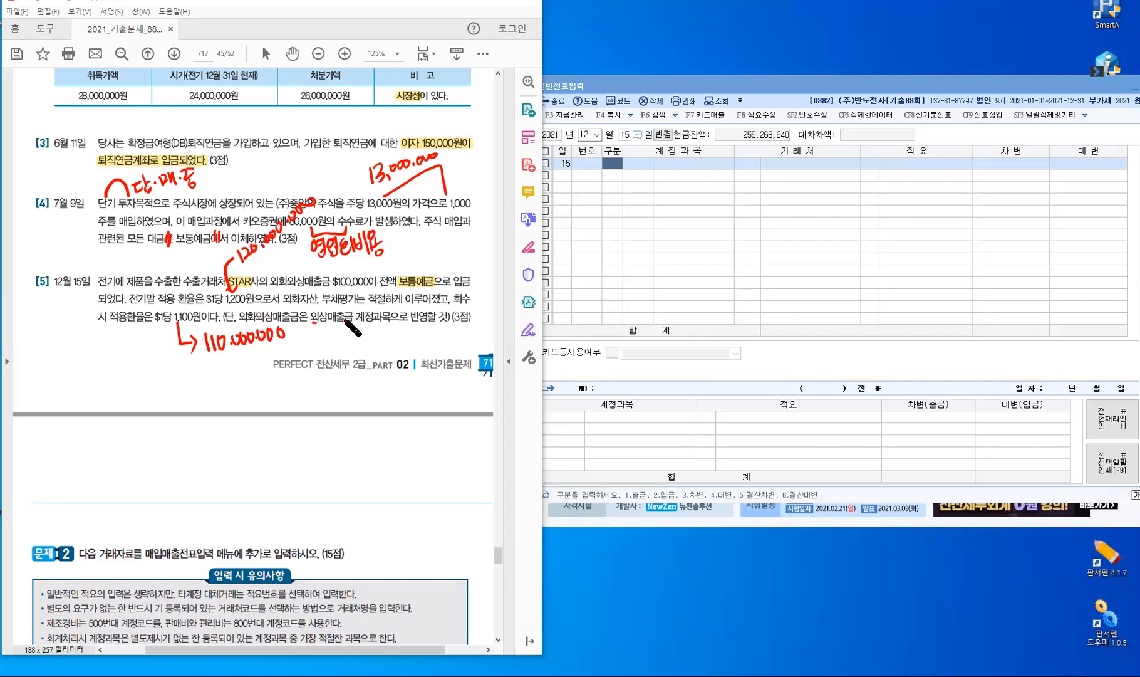
drag(312, 321, 354, 320)
drag(359, 306, 357, 314)
drag(363, 305, 361, 317)
Write 외환차손 10,000,000 in red below the last line of transaction [5].
mouse_move(371, 335)
mouse_down()
mouse_move(370, 347)
mouse_move(395, 333)
mouse_up()
click(393, 336)
drag(404, 334, 414, 333)
click(421, 340)
drag(429, 332, 429, 332)
drag(437, 330, 438, 330)
click(445, 329)
drag(312, 339, 316, 351)
mouse_move(318, 335)
mouse_down()
mouse_move(321, 357)
mouse_move(327, 334)
mouse_up()
drag(322, 339, 330, 337)
drag(326, 341, 327, 341)
drag(322, 352, 331, 348)
mouse_move(333, 332)
mouse_down()
mouse_move(333, 350)
mouse_move(342, 340)
mouse_up()
mouse_move(327, 352)
mouse_down()
mouse_move(337, 359)
mouse_move(343, 333)
mouse_up()
drag(337, 340, 345, 349)
drag(348, 332, 350, 358)
drag(350, 344, 354, 343)
drag(356, 335, 362, 342)
drag(352, 346, 364, 358)
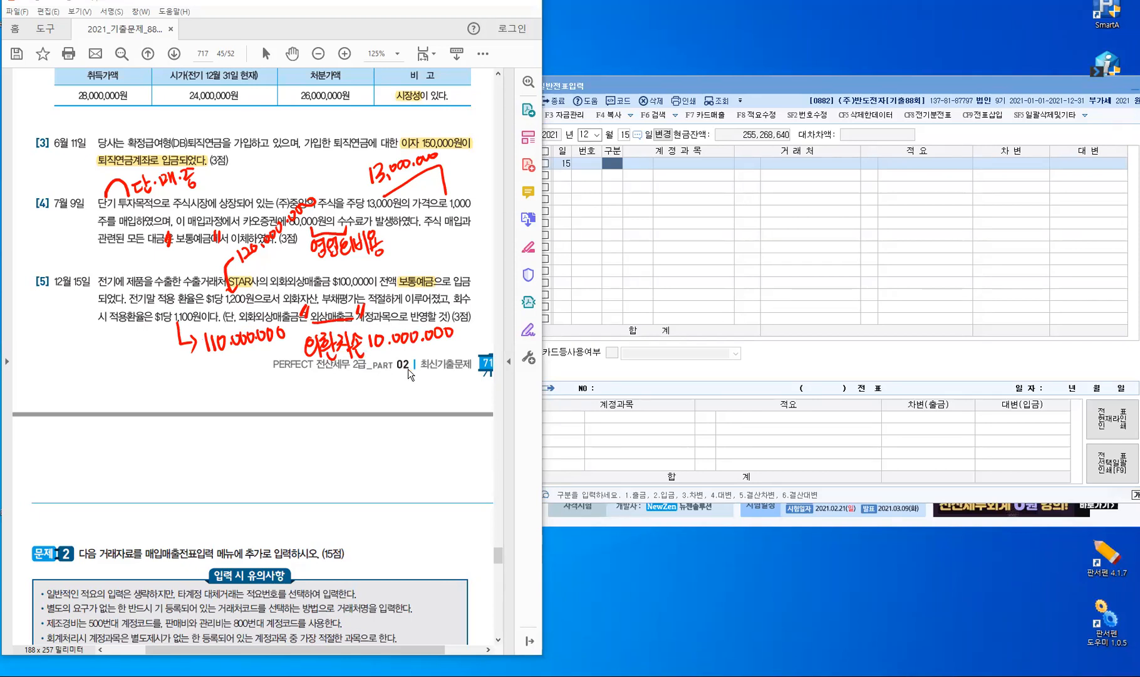
Add a credit line for account 0108 외상매출금 with customer 00112 STAR and an amount of 120,000,000.
click(617, 167)
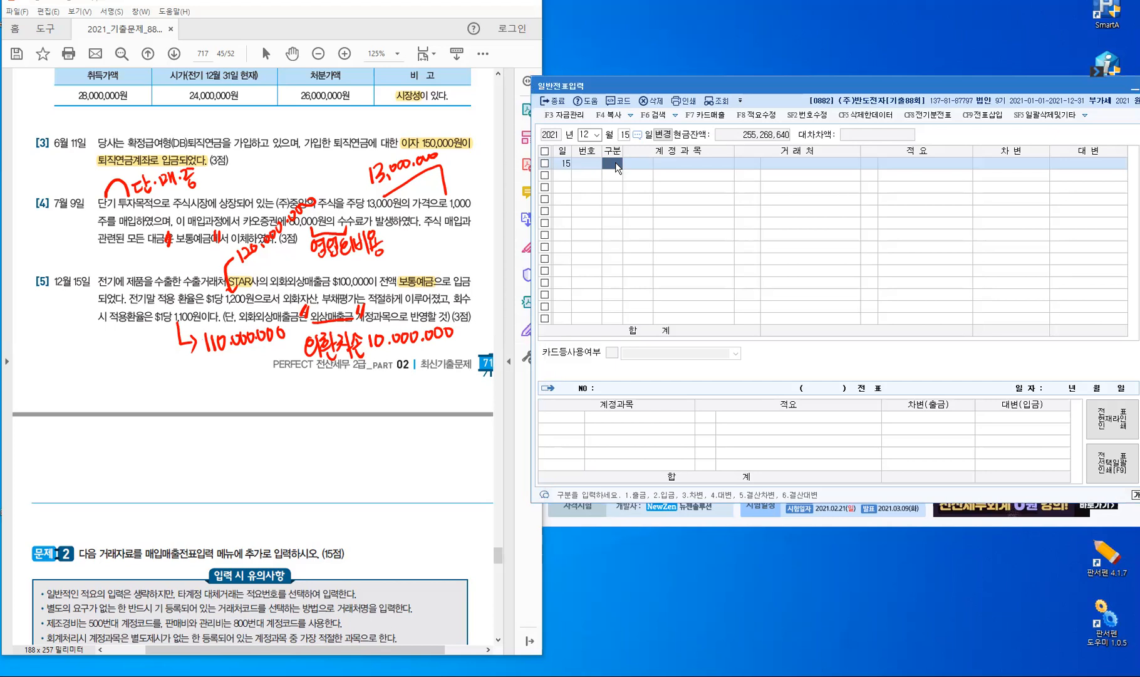
text(4)
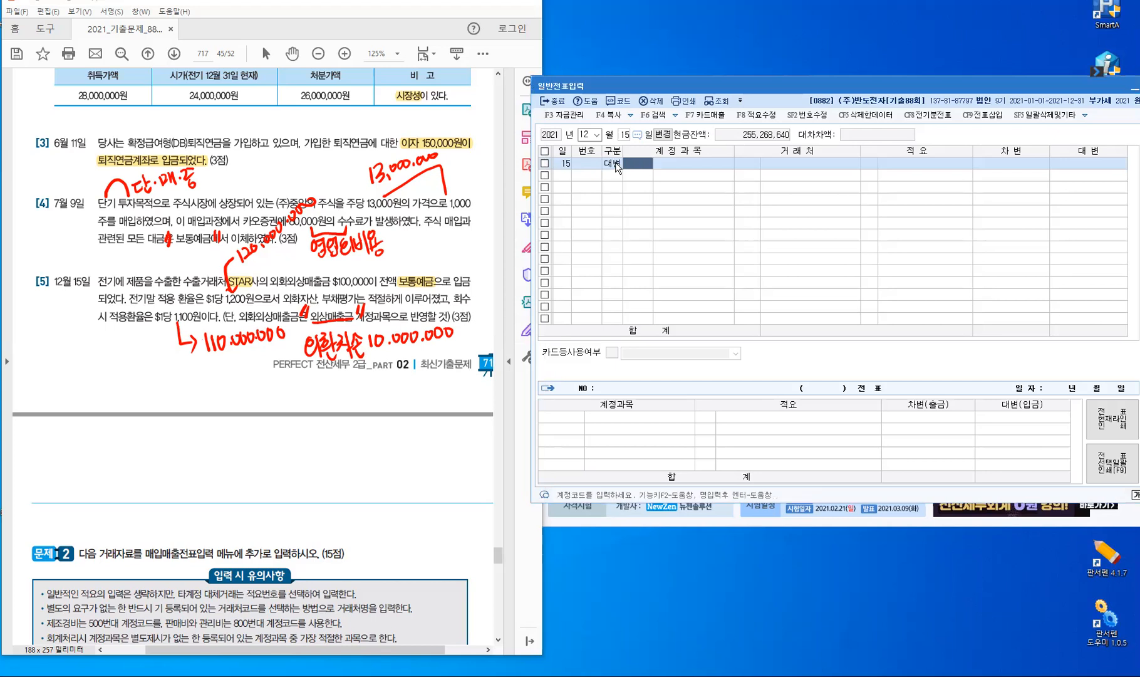
text(108)
key(Return)
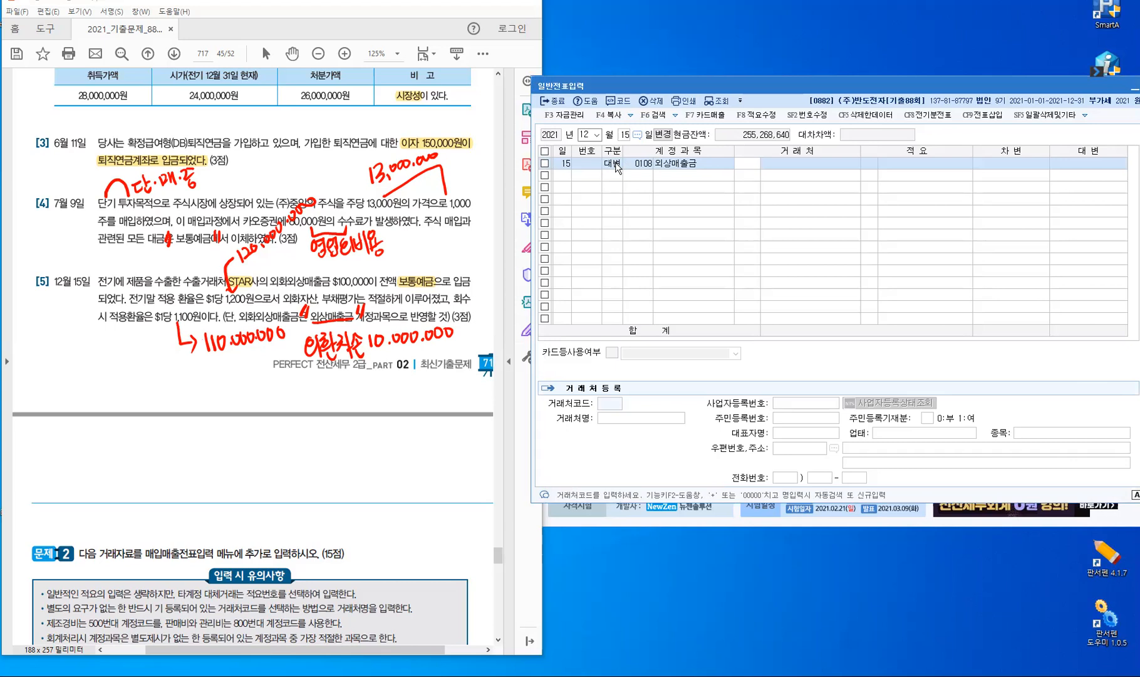
key(Return)
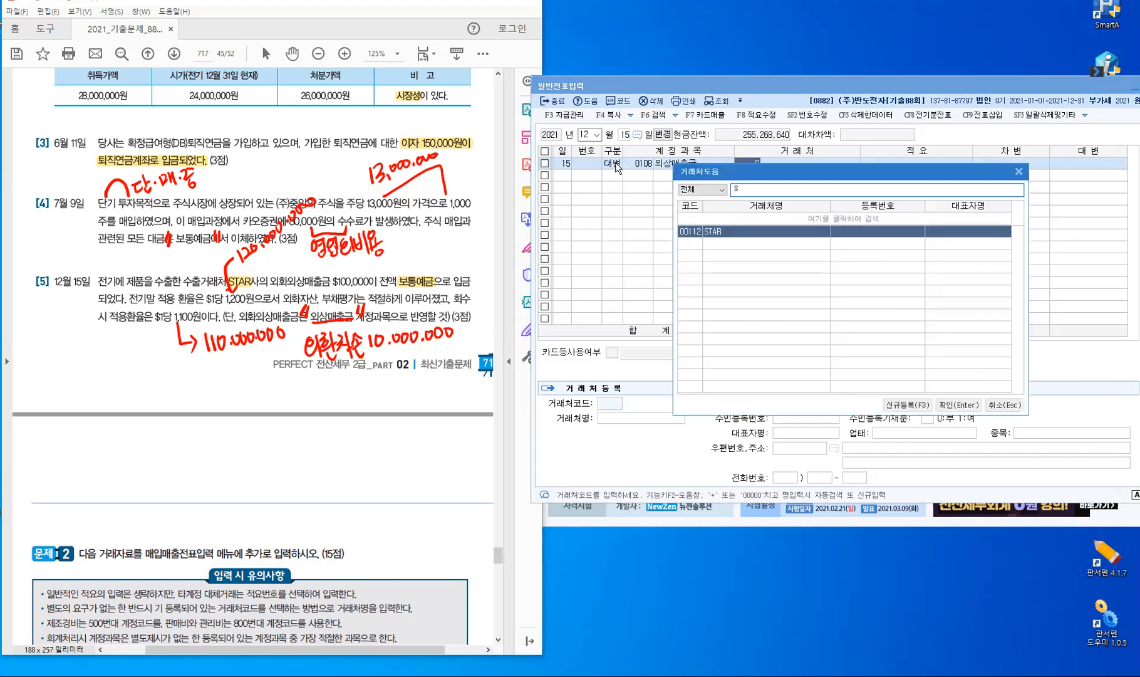
key(Return)
key(Return)
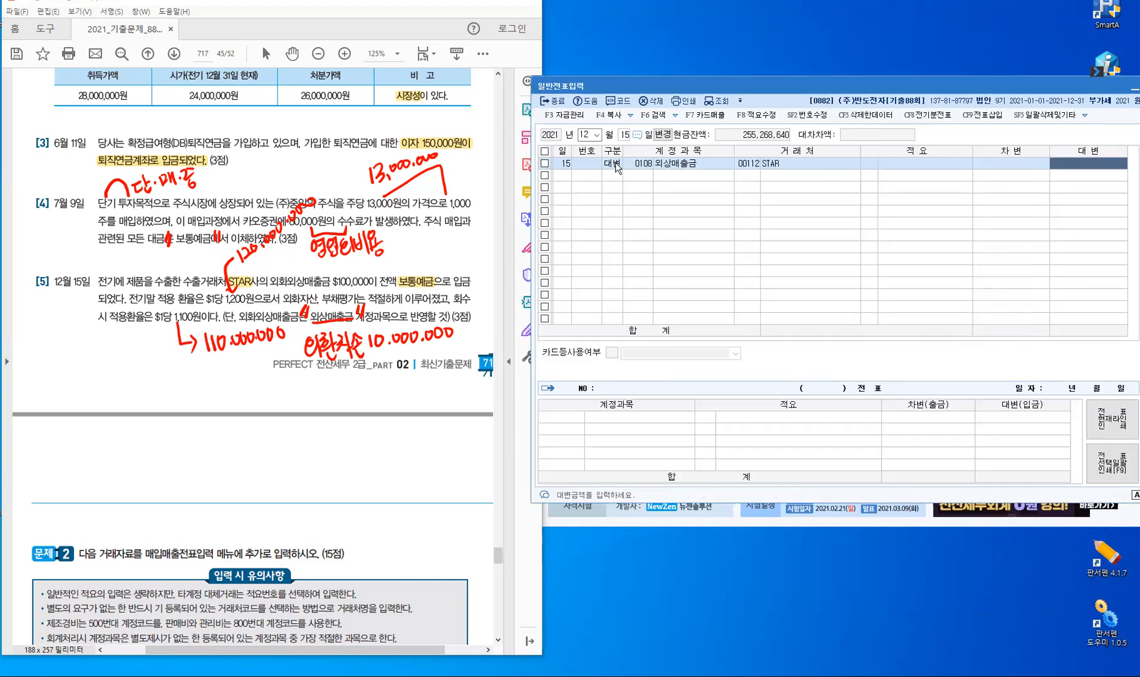
text(120,000,000)
key(Return)
key(Return)
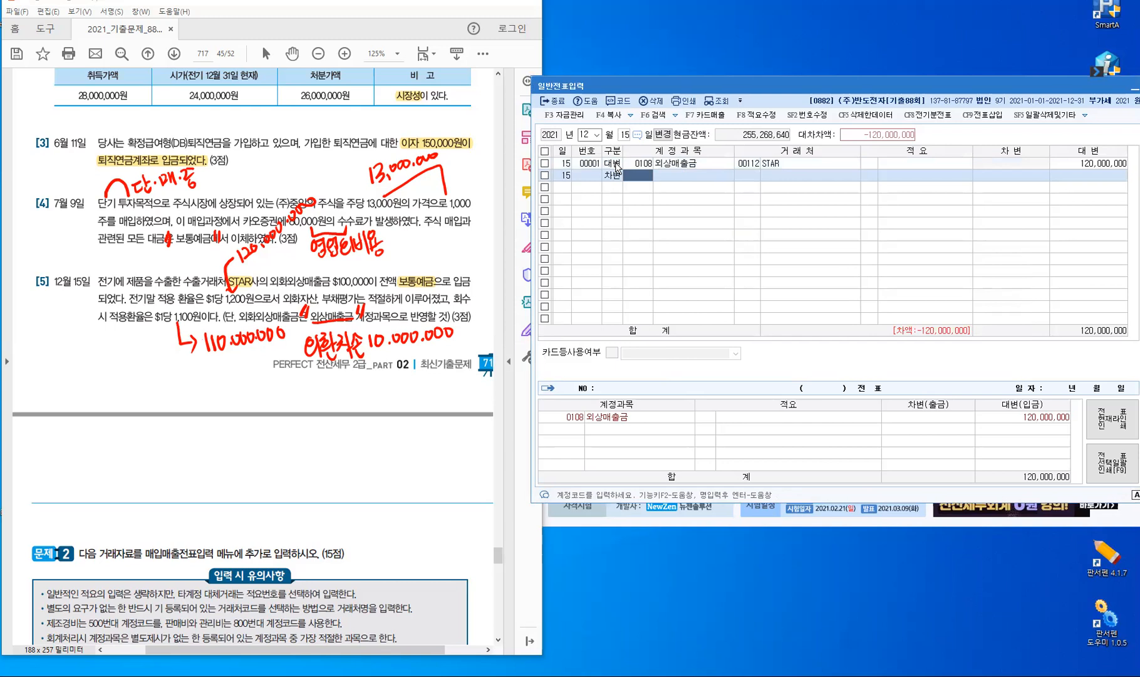
Add a debit line for account 0103 보통예금 with an amount of 110,000,000.
text(103)
key(Return)
key(Return)
key(Return)
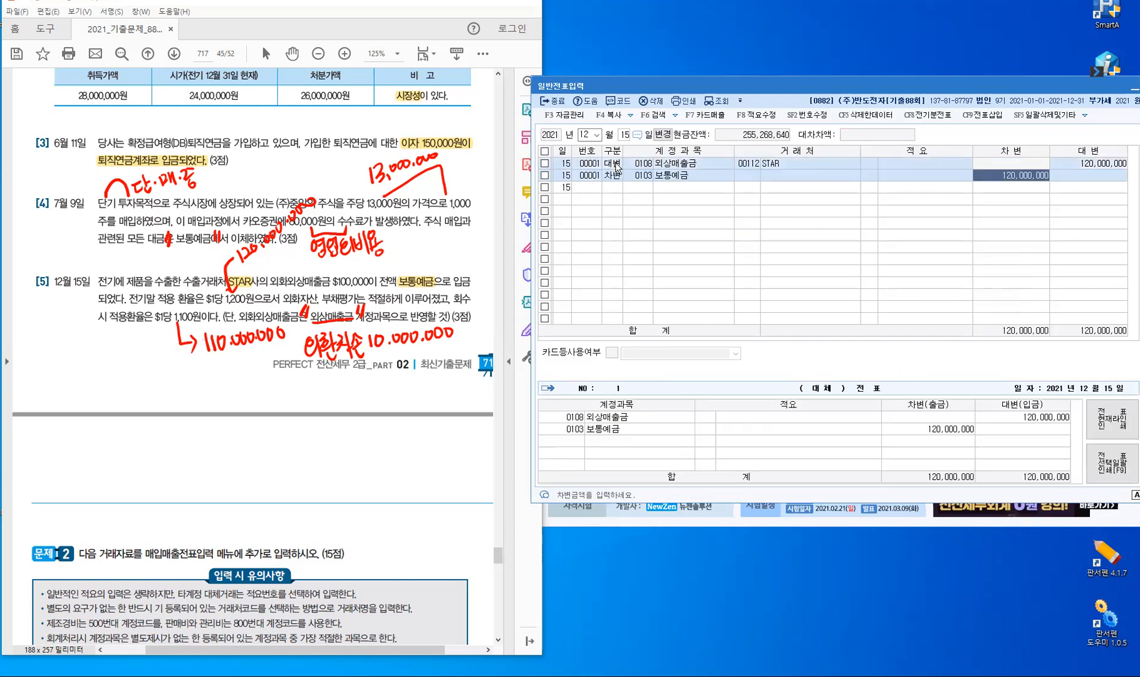
text(110,000,000)
key(Return)
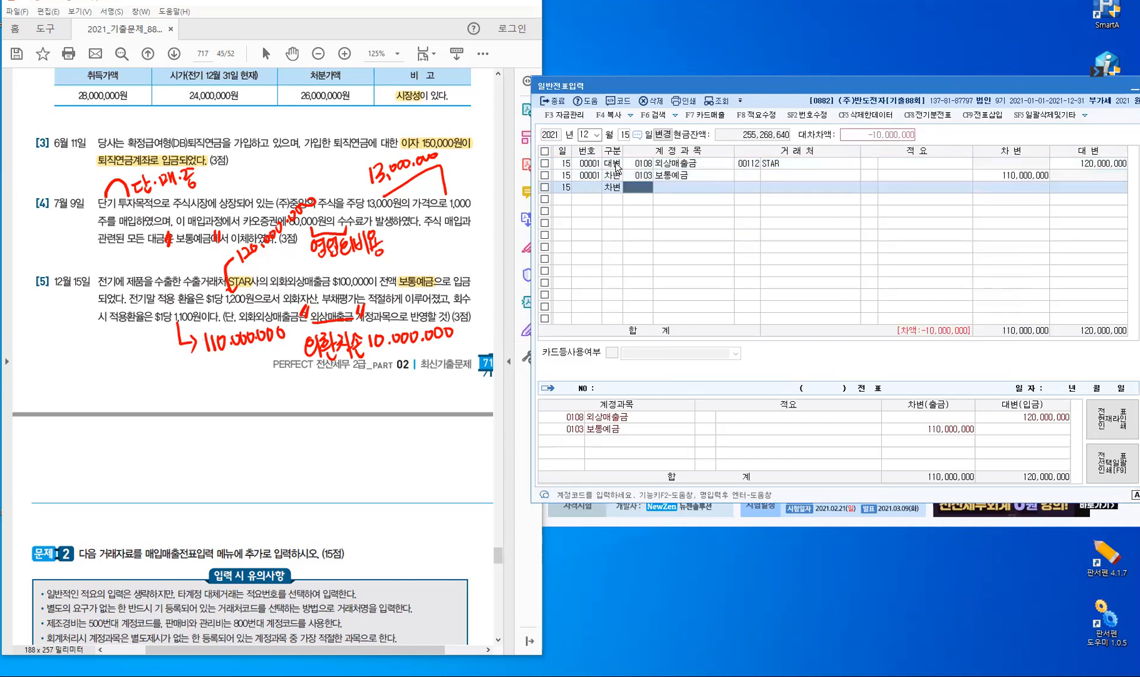
Complete the December 15 voucher with a debit line for account 0952 외환차손 of 10,000,000.
text(D)
key(BackSpace)
key(Hangul)
text(외화ㄴ)
key(Return)
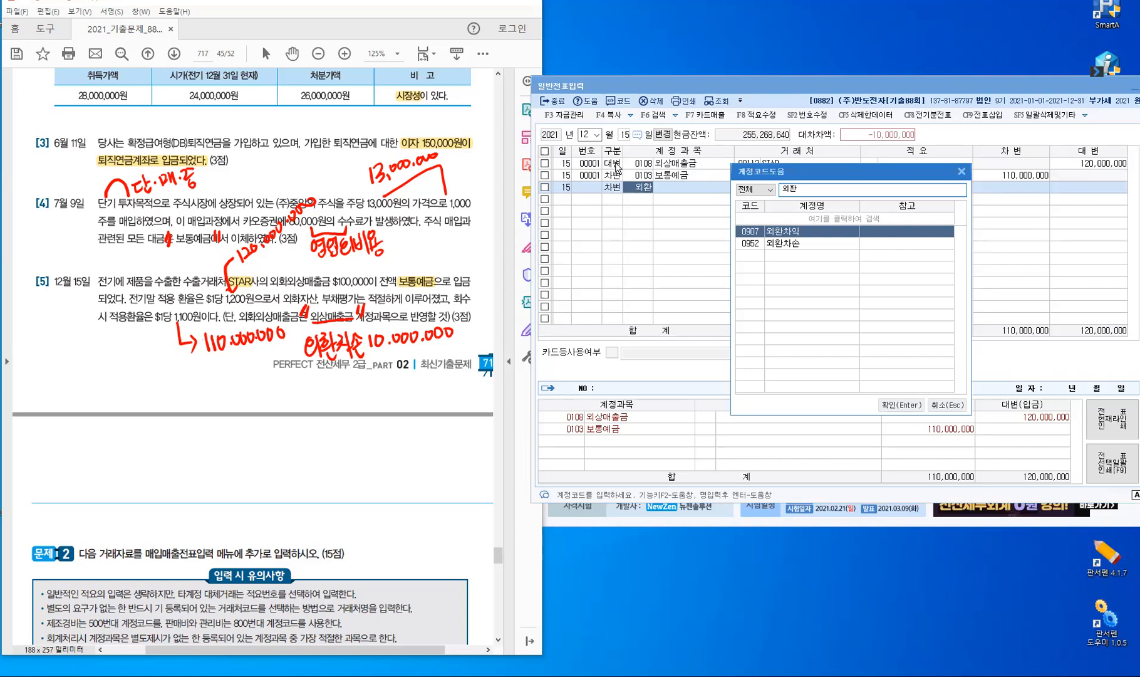
key(Down)
key(Return)
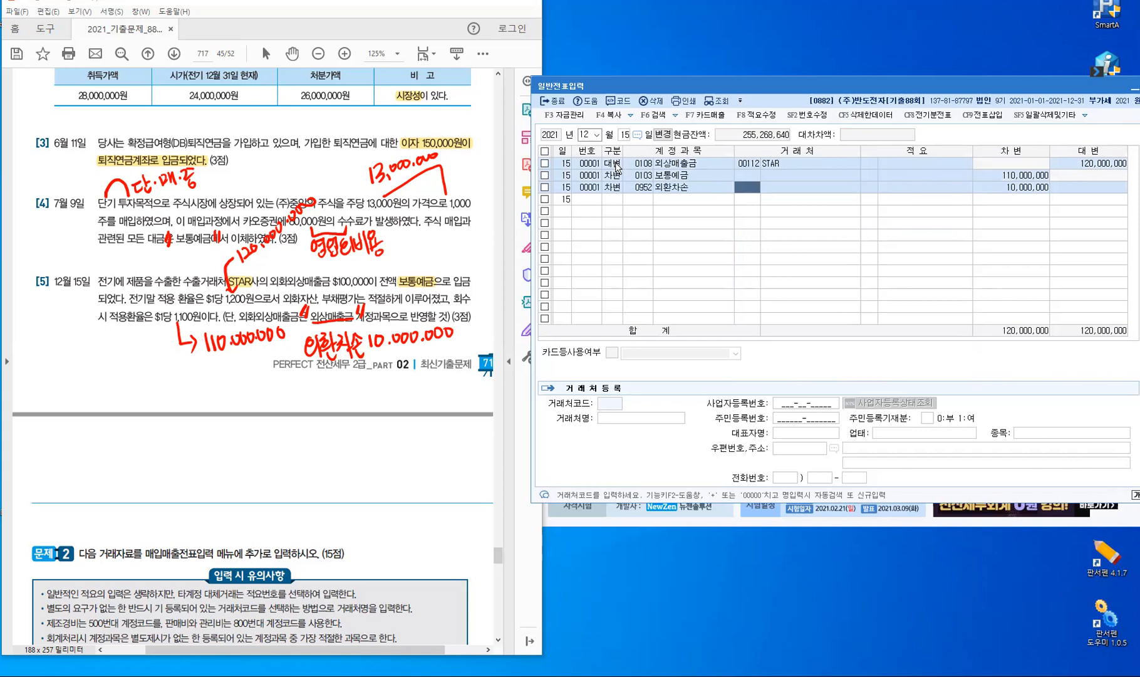
key(Return)
key(Return)
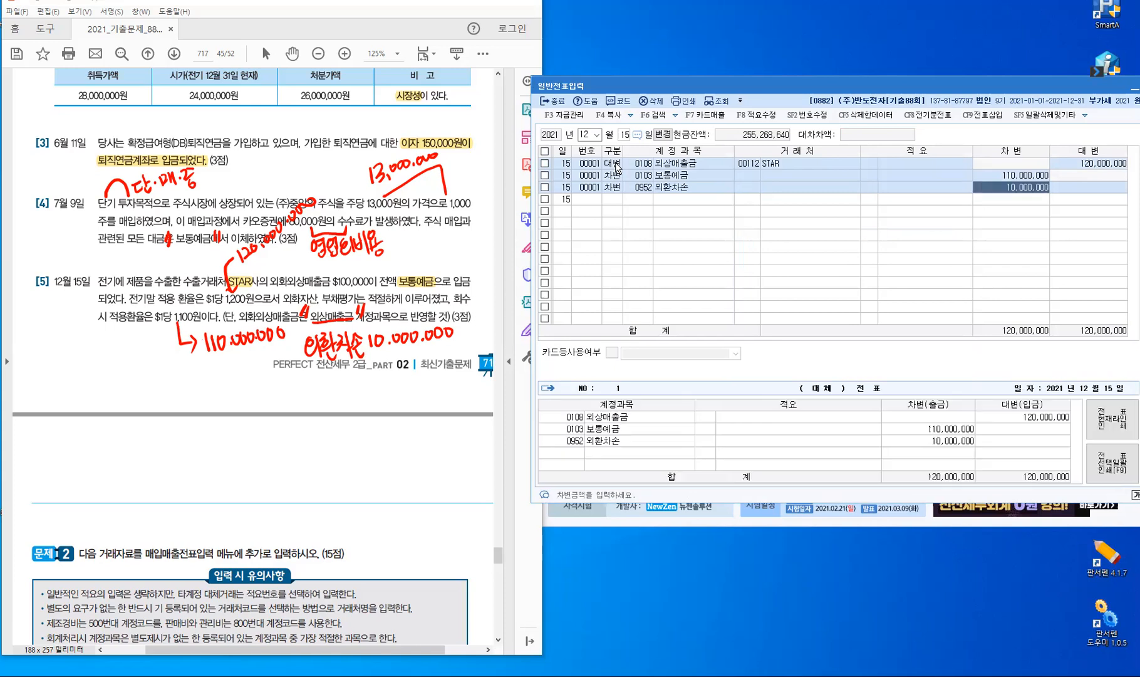
key(Return)
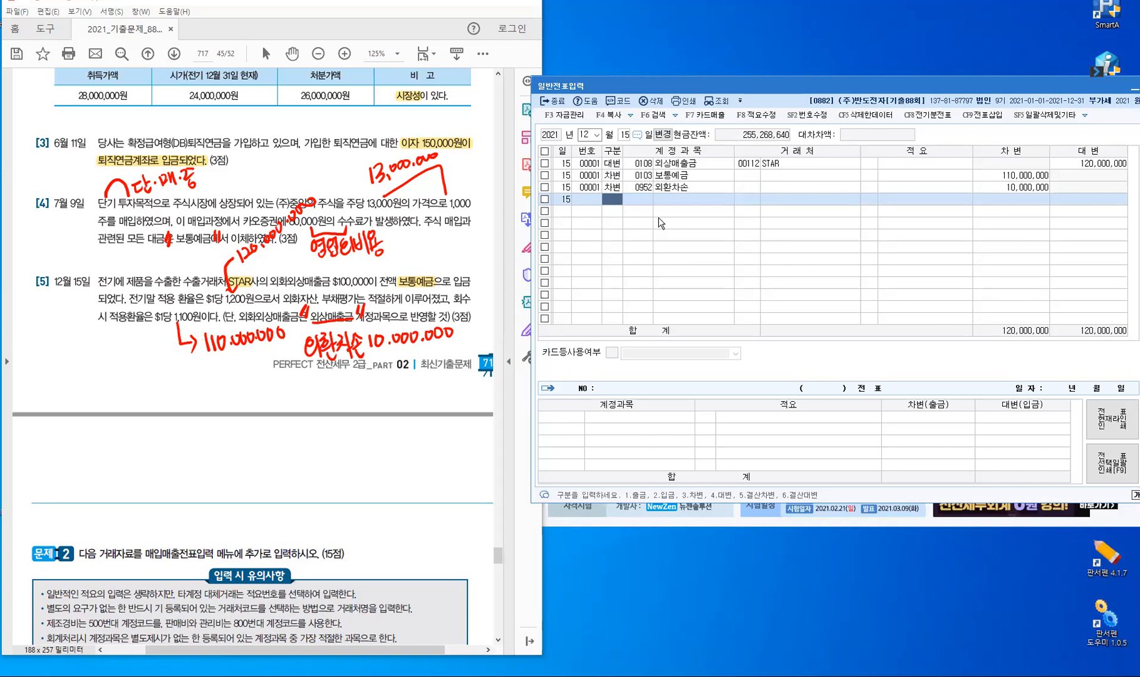
Leave general voucher entry and open 매입매출전표입력 at July 1, 2021 for problem 2, transaction [1].
key(Escape)
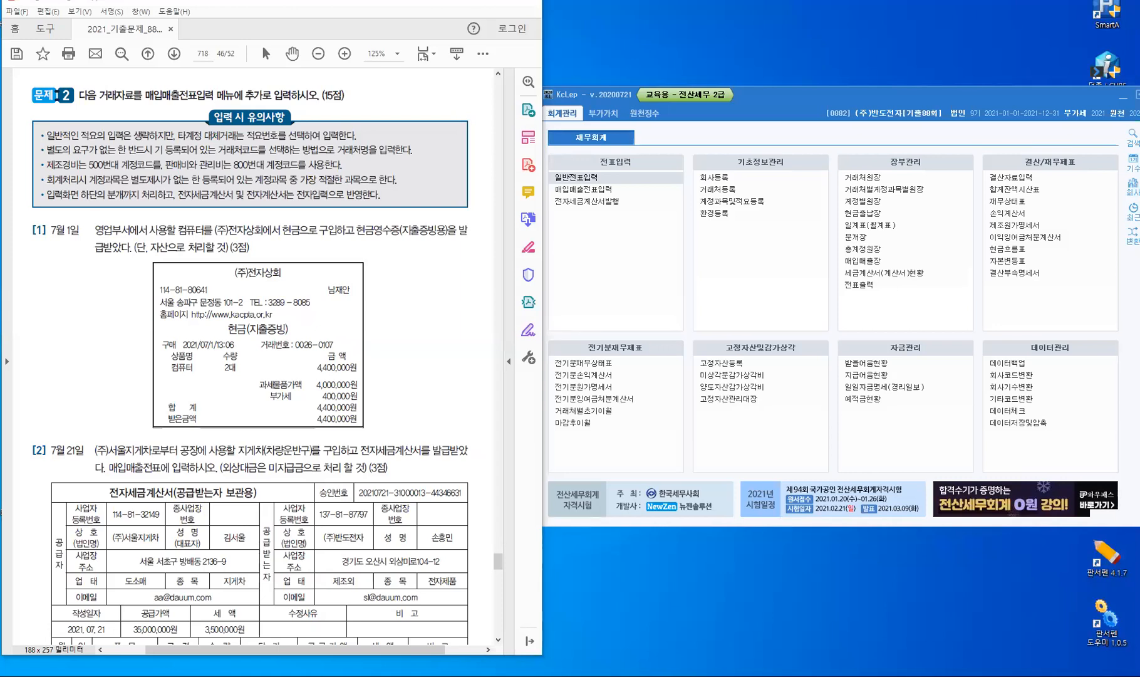
click(603, 190)
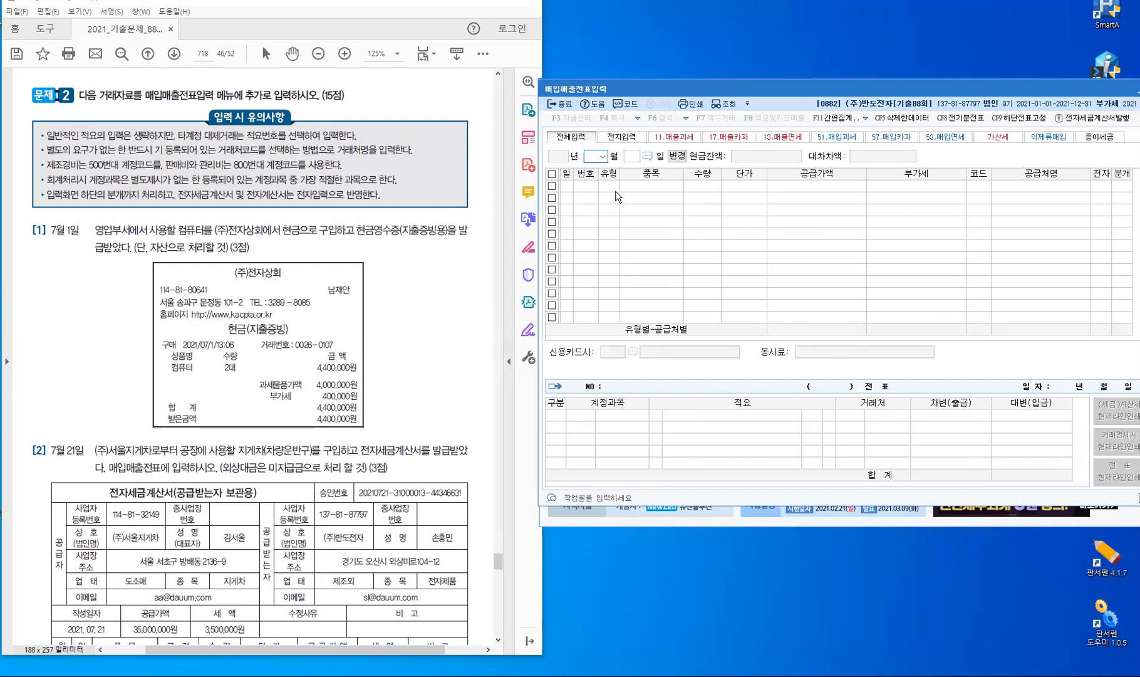
text(07)
key(Return)
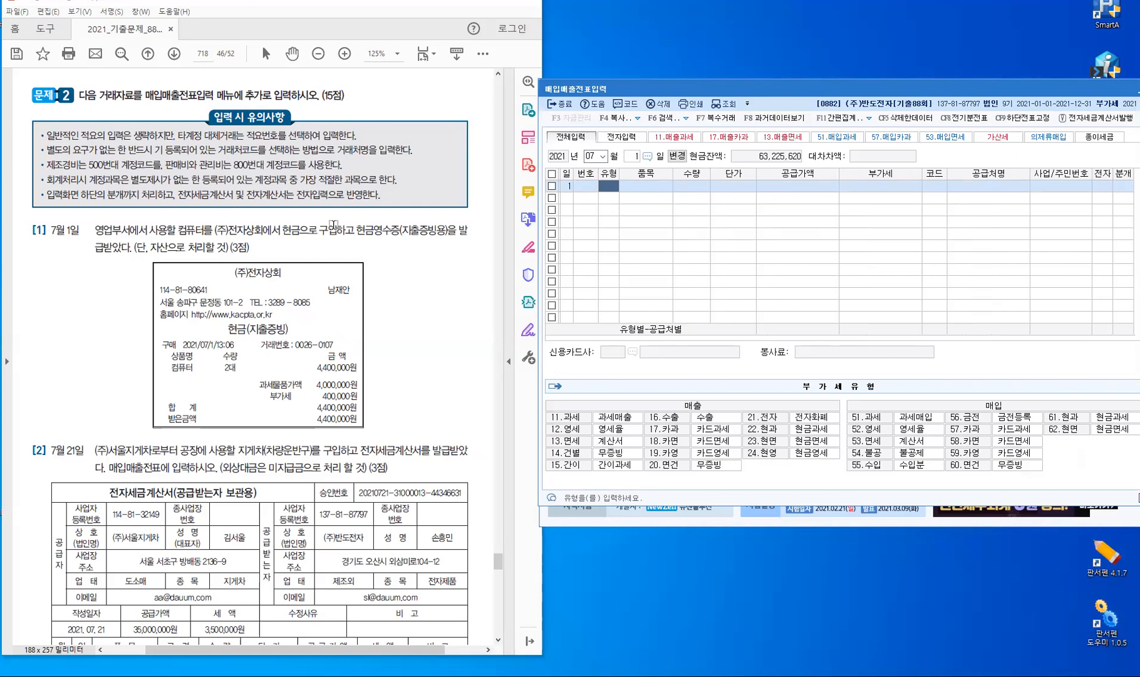
Highlight 현금영수증(지출증빙용) and 컴퓨터 in transaction [1] of problem 2, and select the first voucher line's 유형 field.
drag(356, 231, 448, 225)
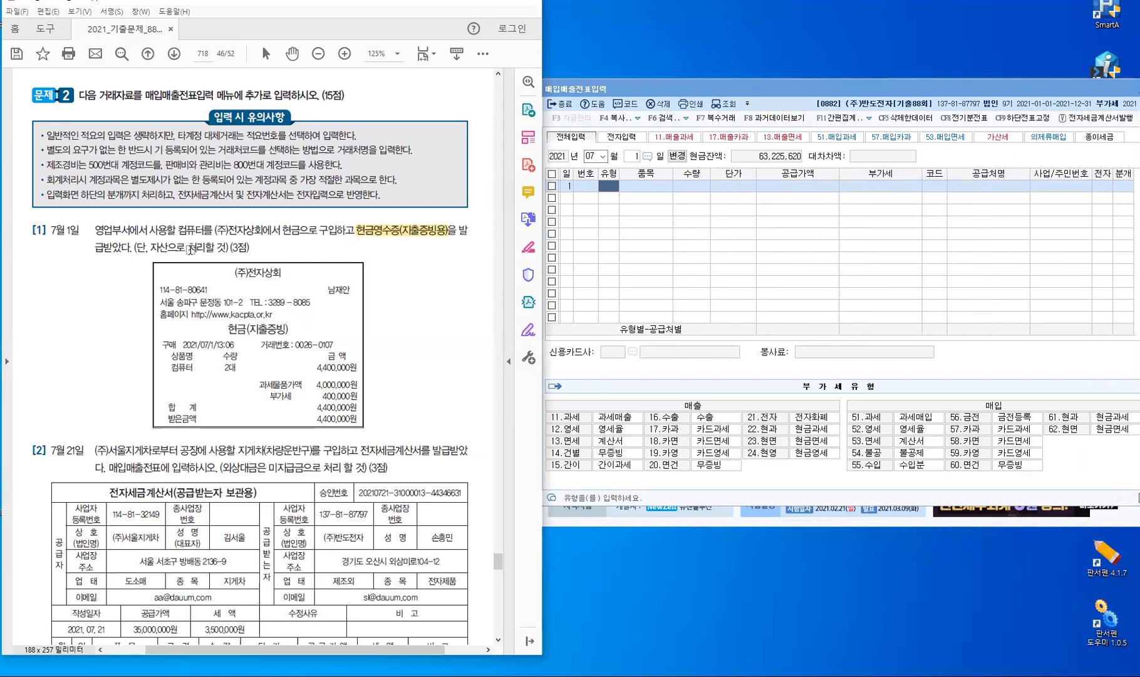
drag(178, 231, 201, 233)
key(ctrl)
key(ctrl)
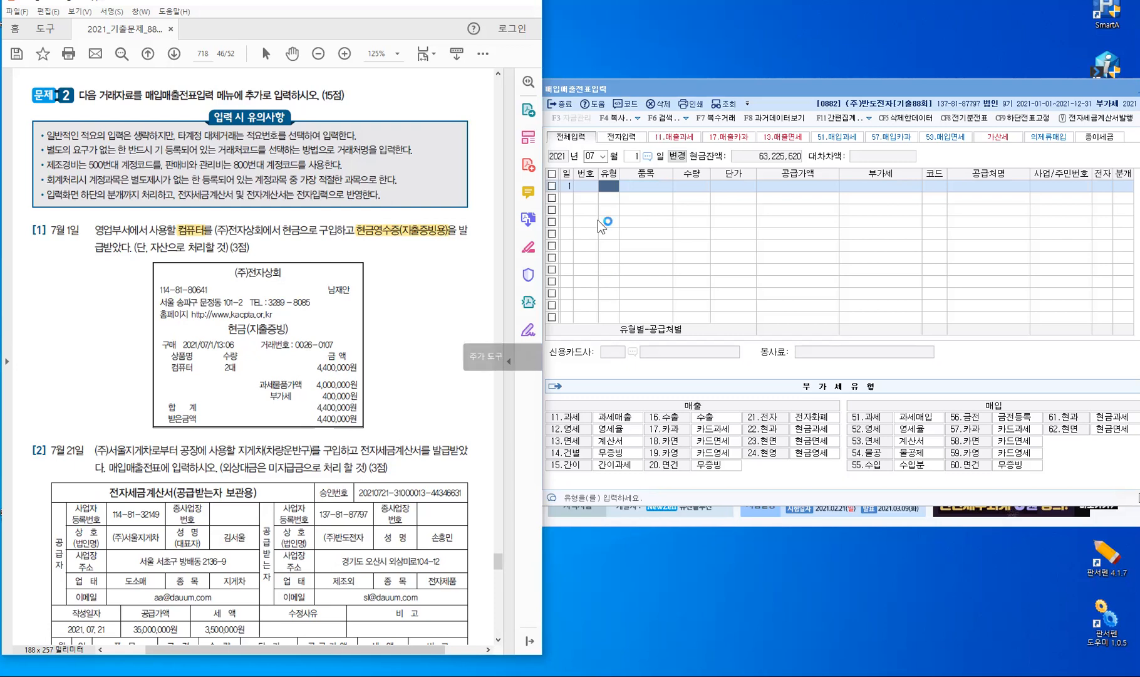
click(604, 188)
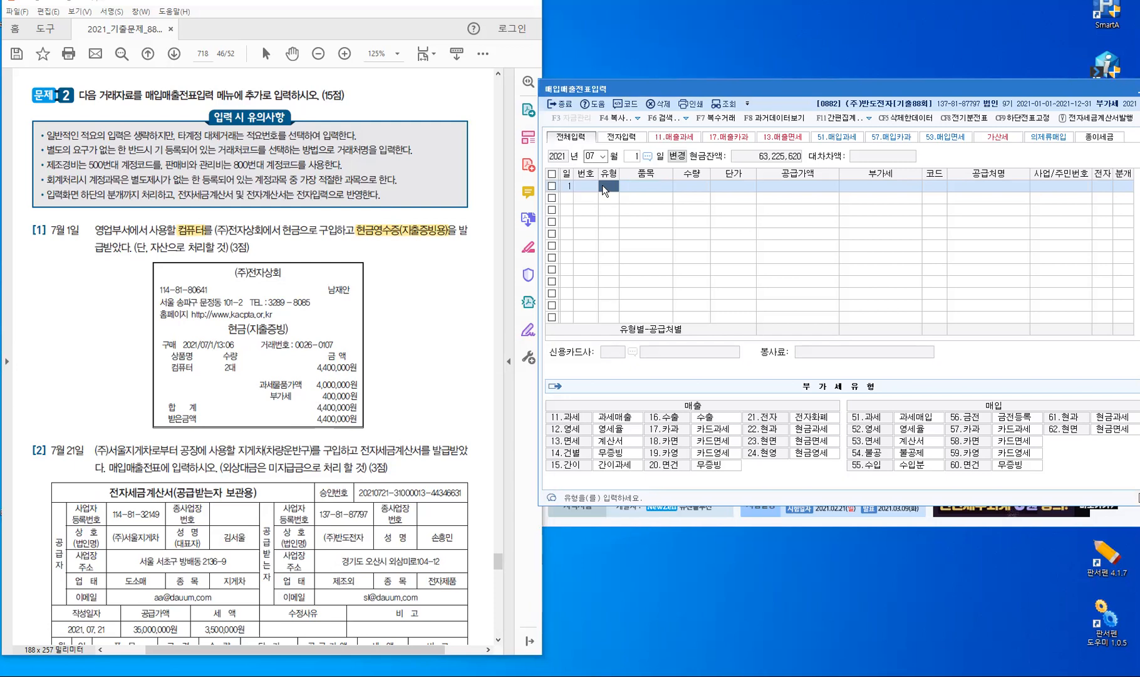
Enter the July 1 voucher line as type 61 현과 with item 컴퓨터 and a VAT-inclusive amount of 4,400,000.
text(61)
key(Return)
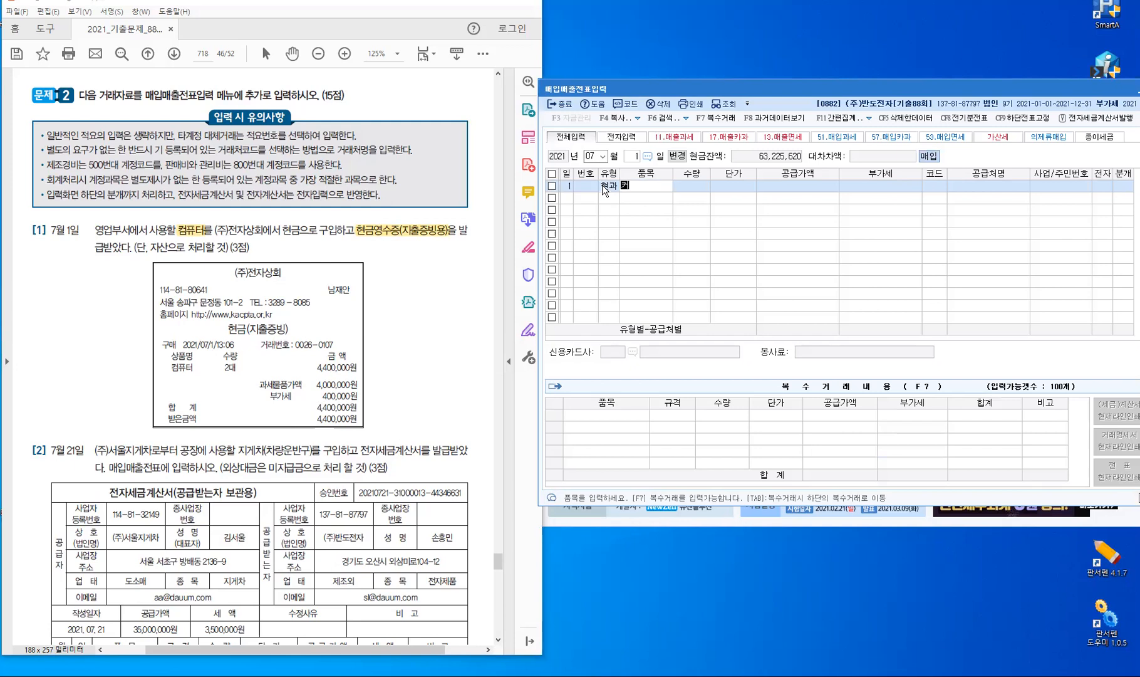
text(컴퓨ㅌㅓ)
key(Return)
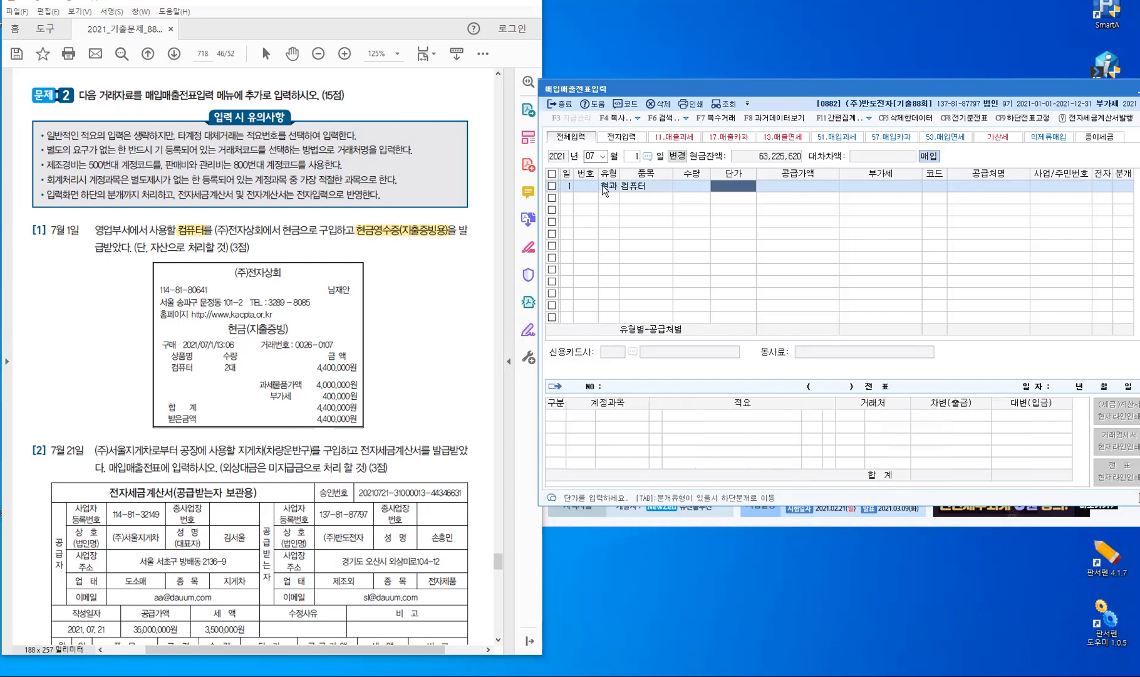
key(Return)
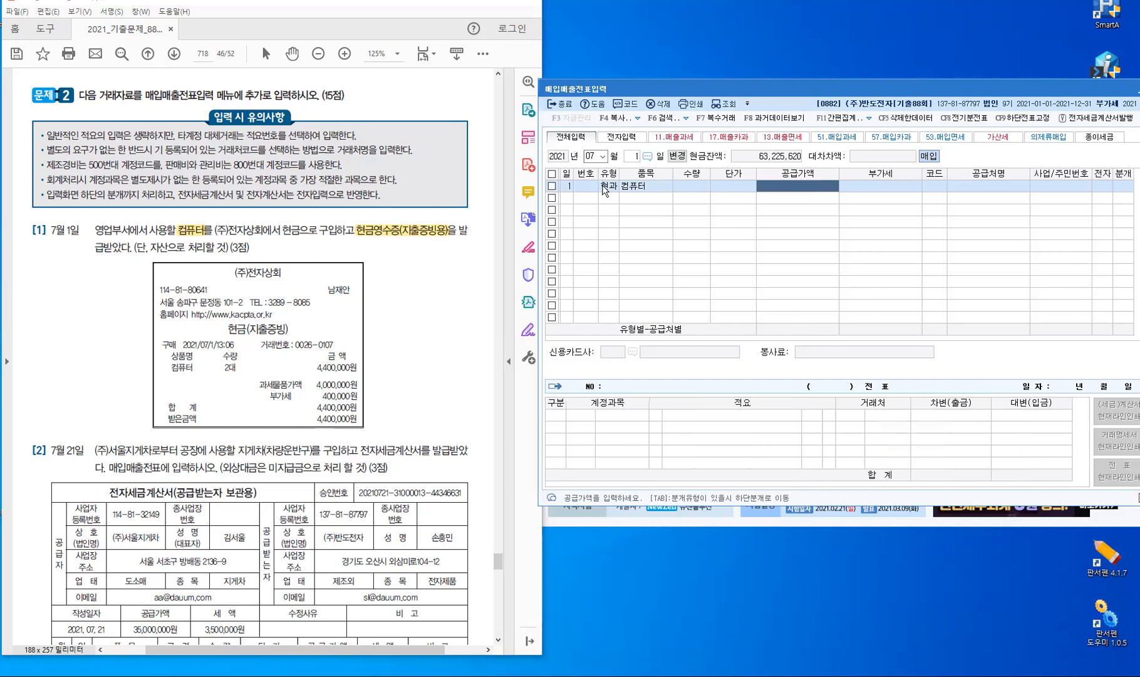
text(4)
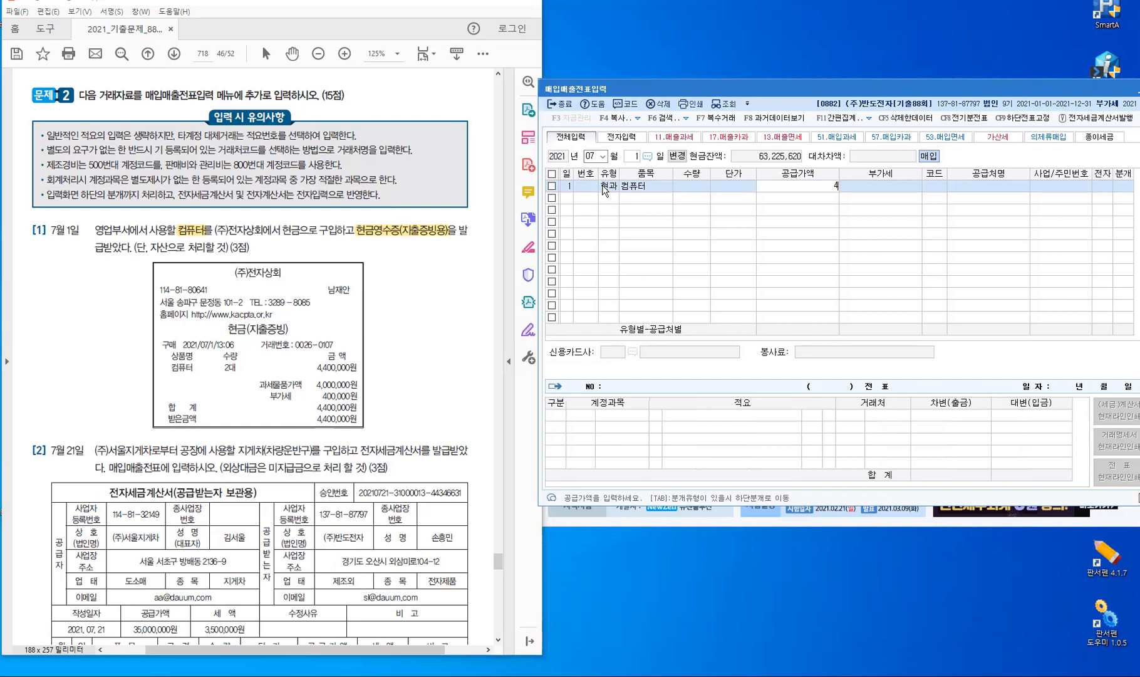
text(,400,000)
key(Return)
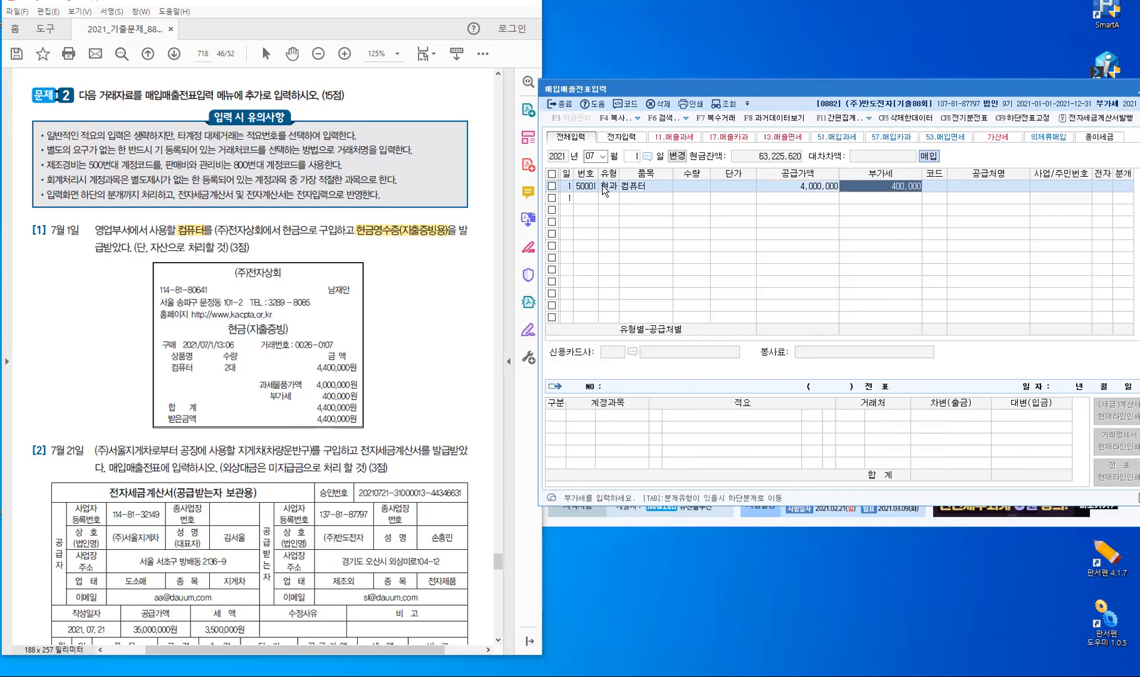
key(Return)
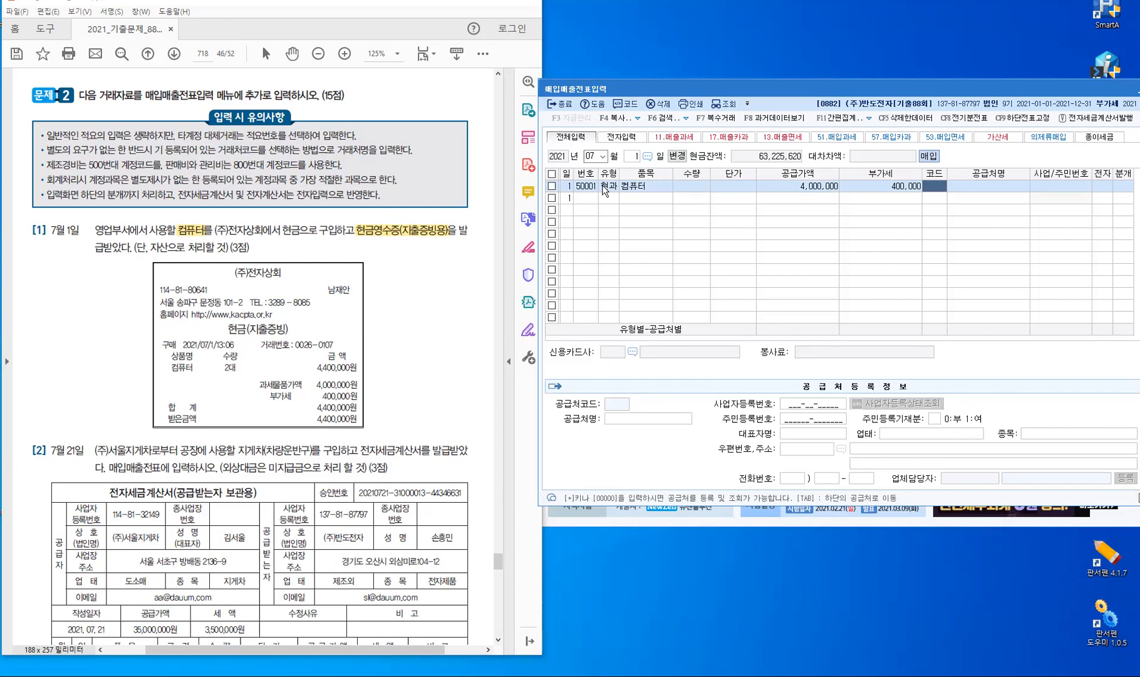
Search the suppliers for 전자 and assign (주)전자상회 to the 컴퓨터 line, leaving the electronic invoice flag blank.
text(전자)
key(Return)
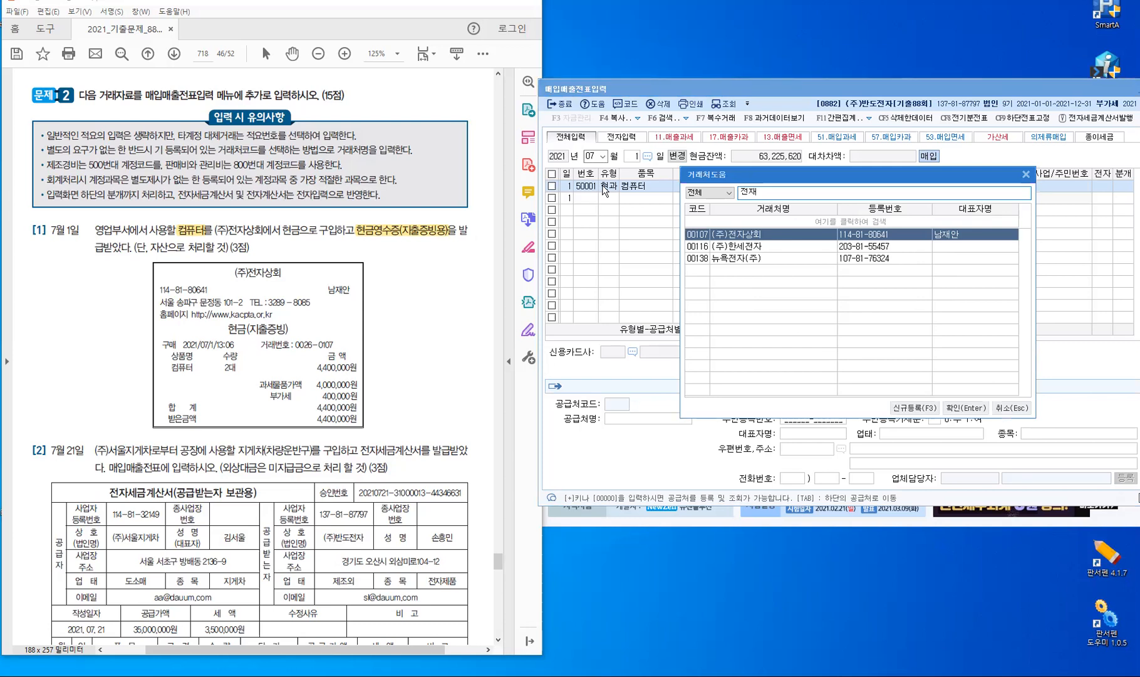
key(Return)
key(Return)
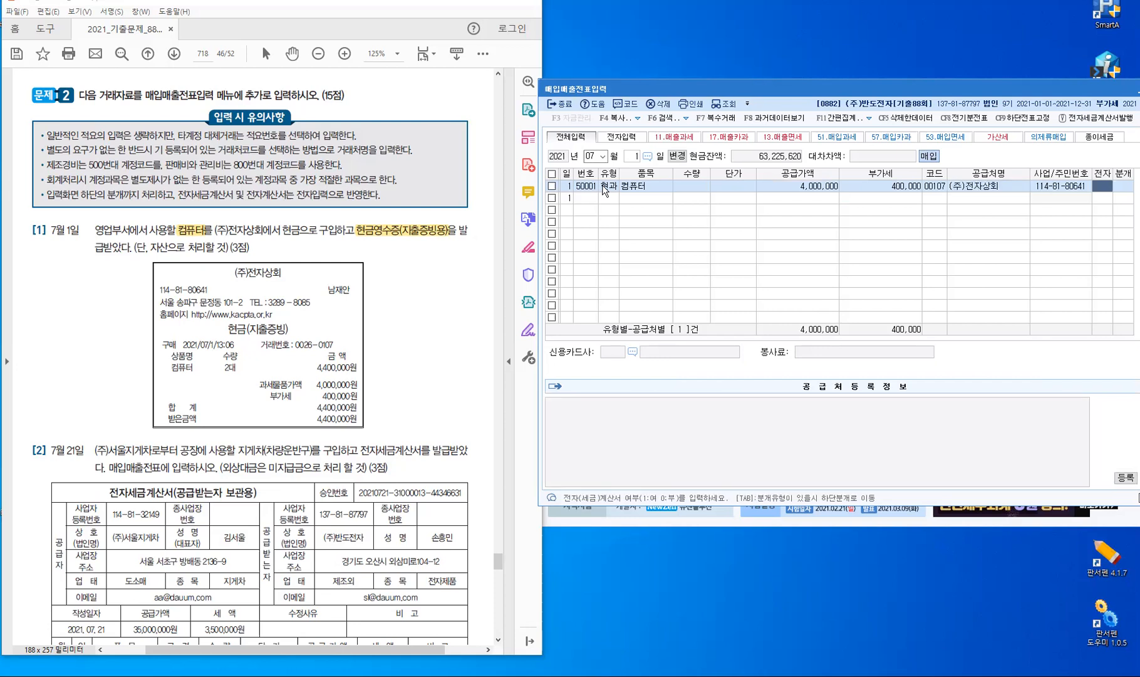
key(Return)
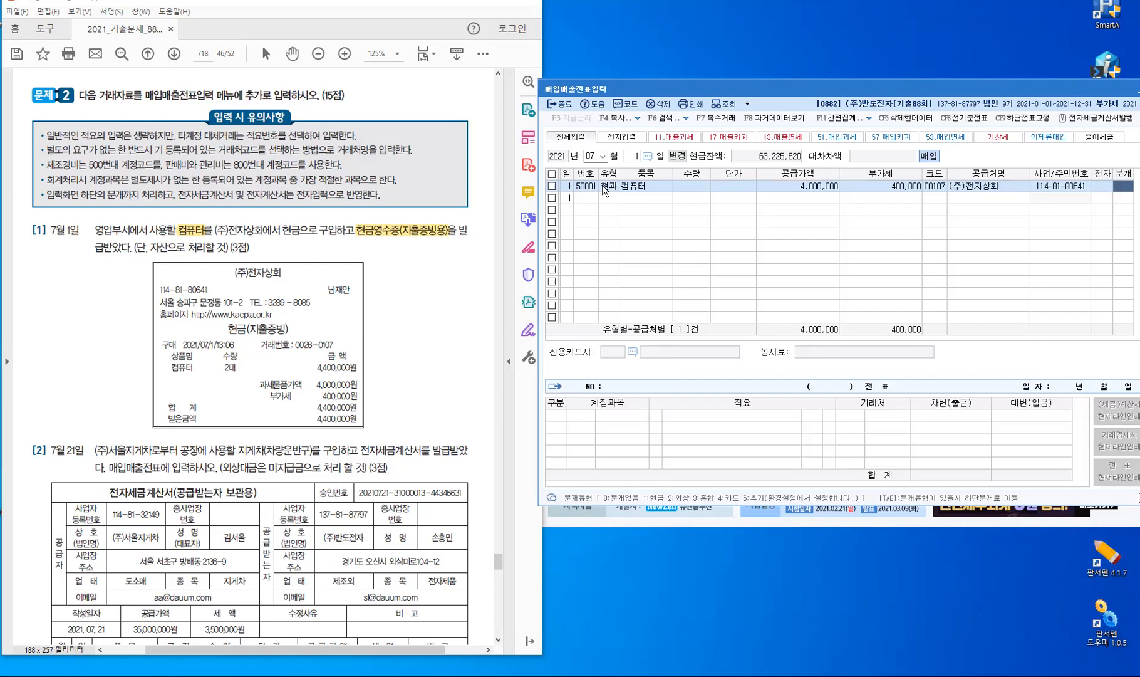
Set the 컴퓨터 line's journal type to 현금 and replace its 원재료 account with 0212 비품, completing the voucher.
text(1)
key(Return)
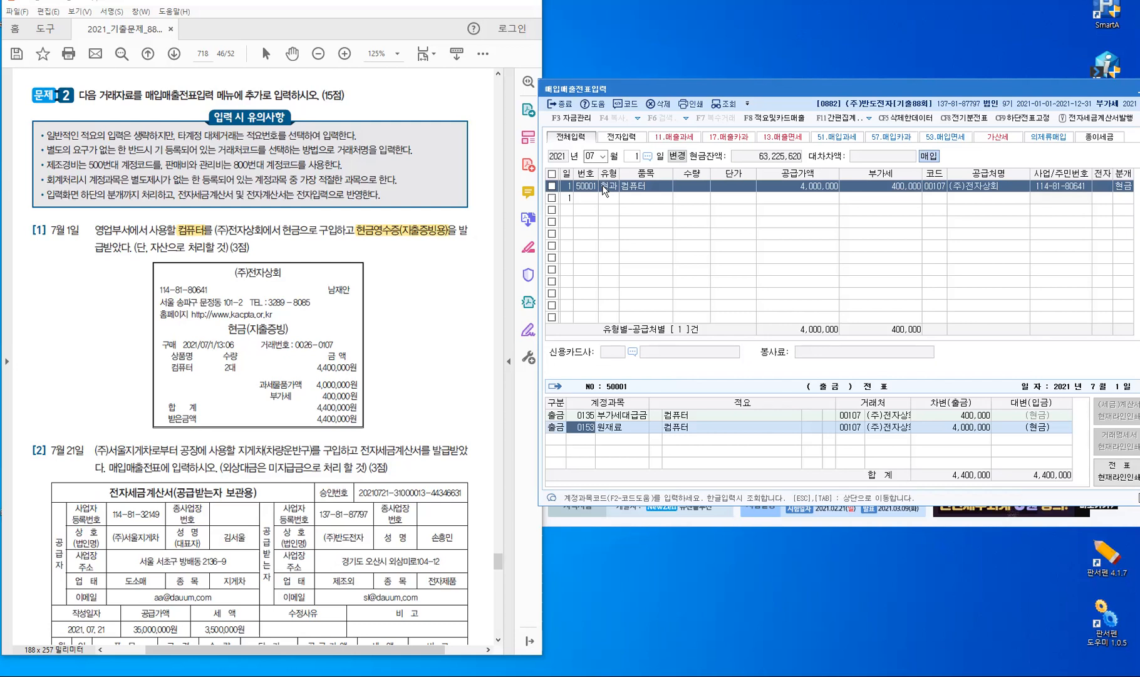
text(0212)
key(Return)
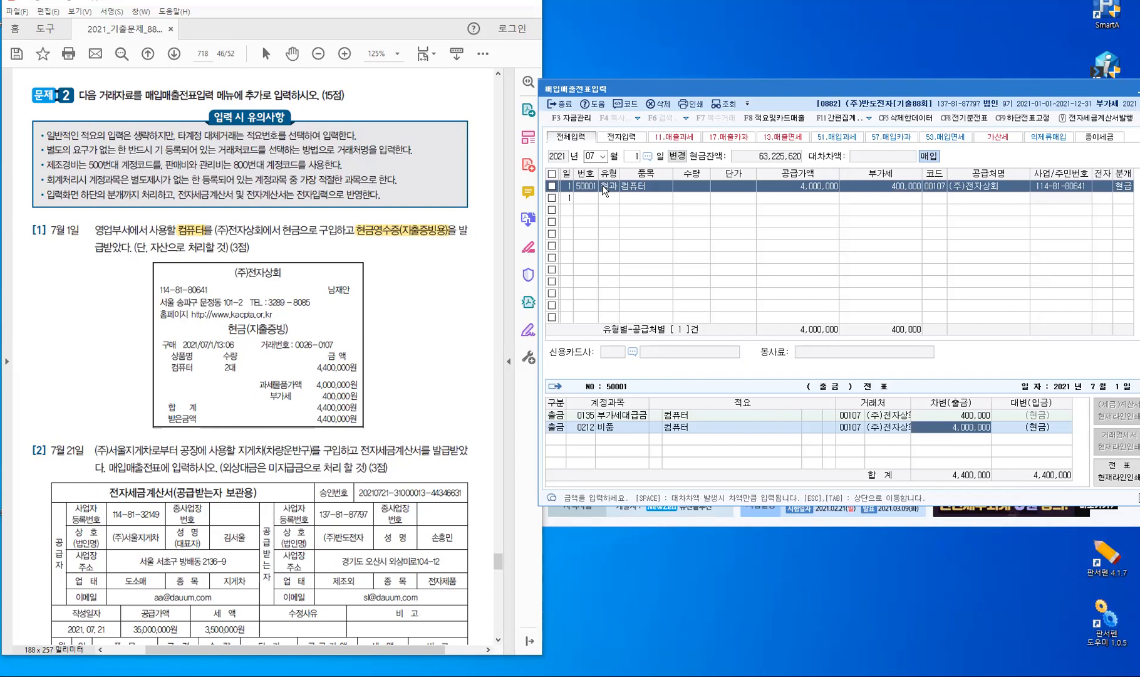
key(Return)
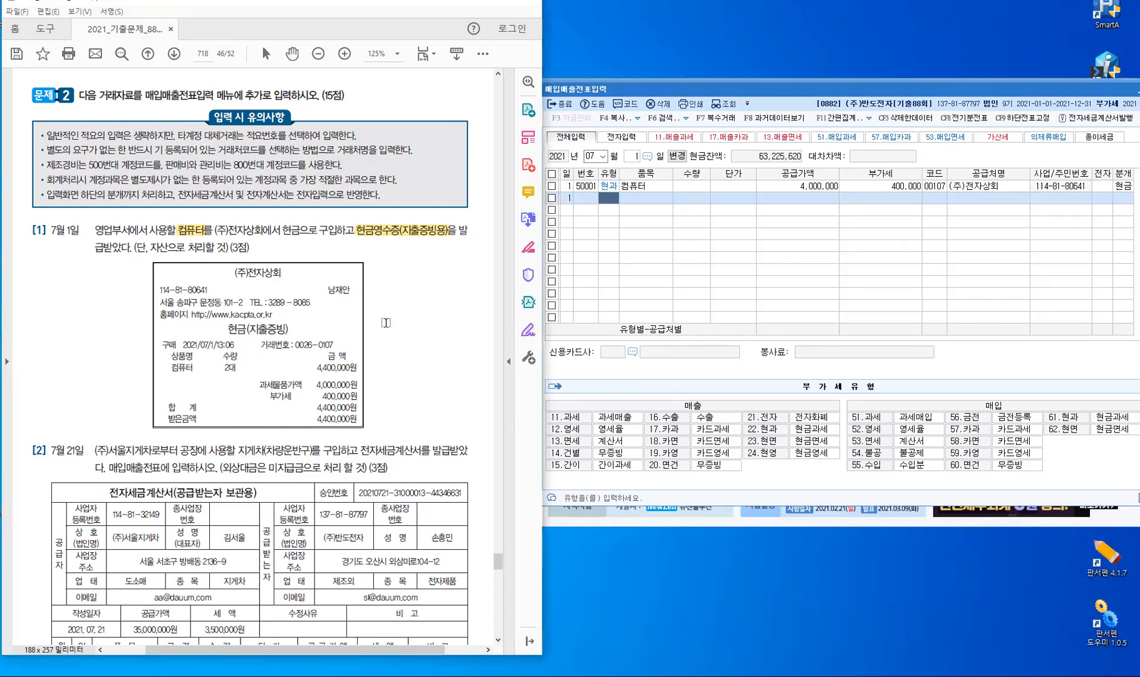
Highlight 지게차(차량운반구) and 미지급금 in transaction [2] of problem 2.
scroll(386, 323, down, 5)
scroll(385, 322, down, 1)
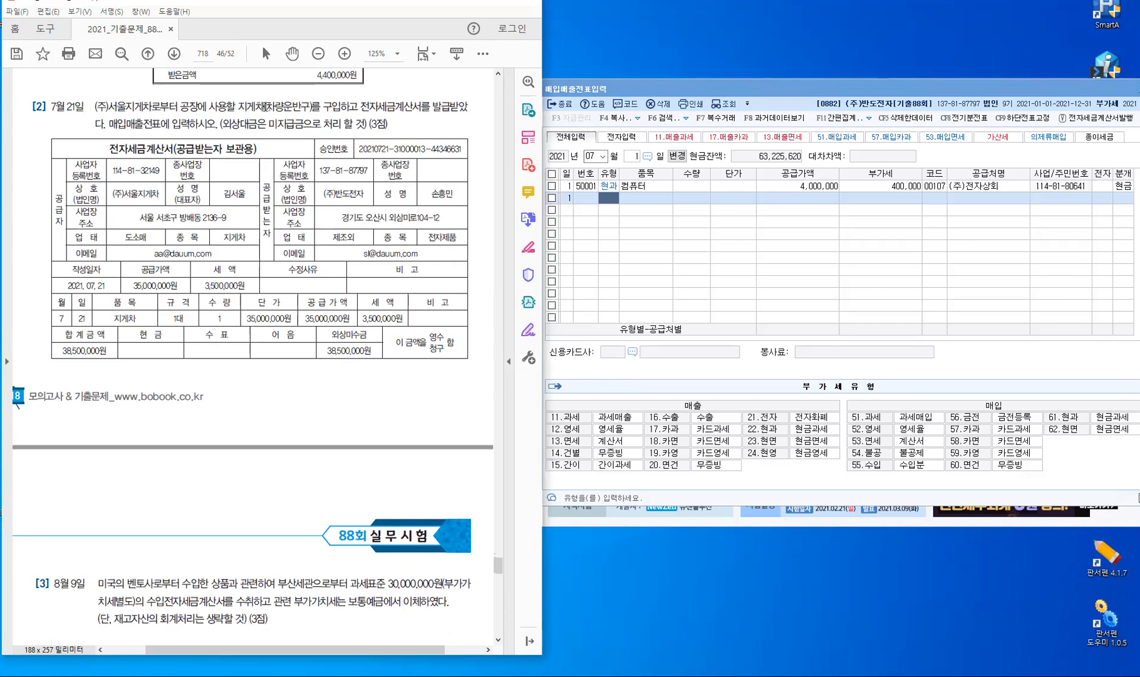
double_click(300, 107)
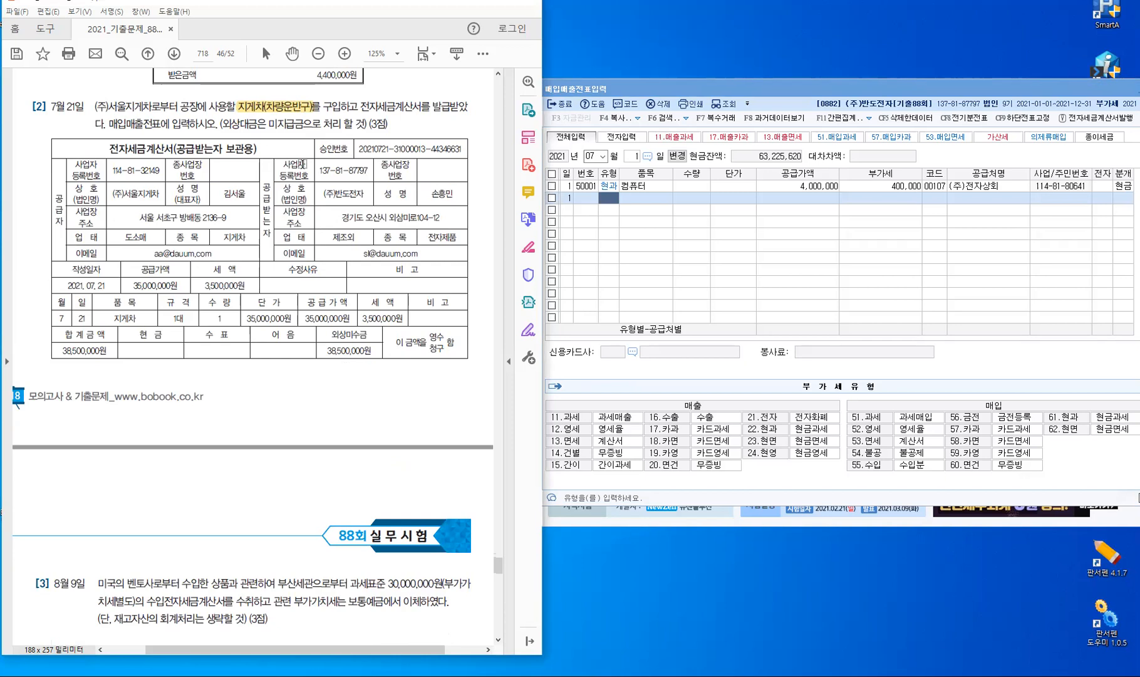
double_click(288, 122)
drag(270, 122, 304, 125)
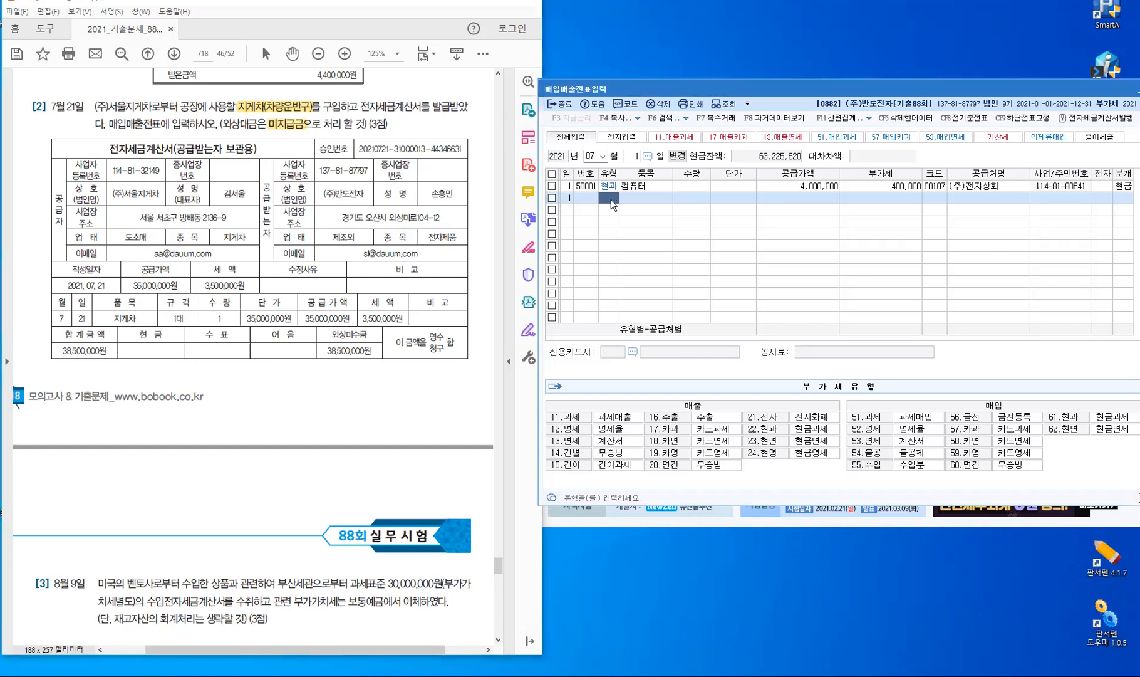
Switch to July 21 and enter a type 51 과세 line with item 지게차 and a supply amount of 35,000,000.
key(Escape)
text(211)
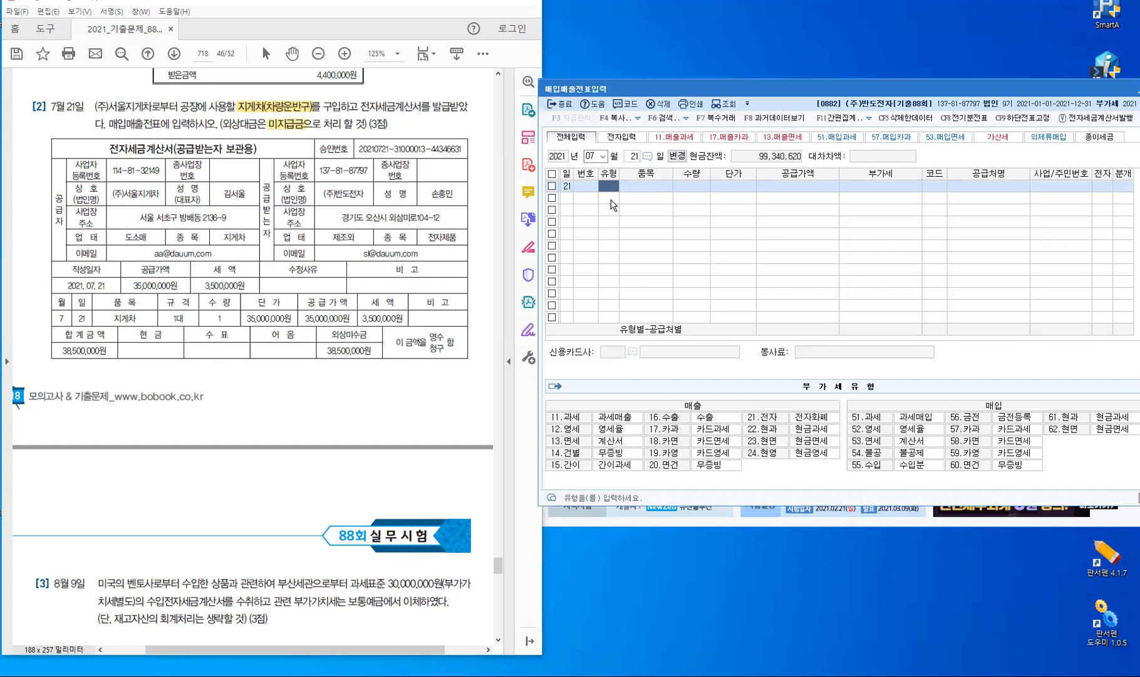
text(51)
key(Return)
text(지)
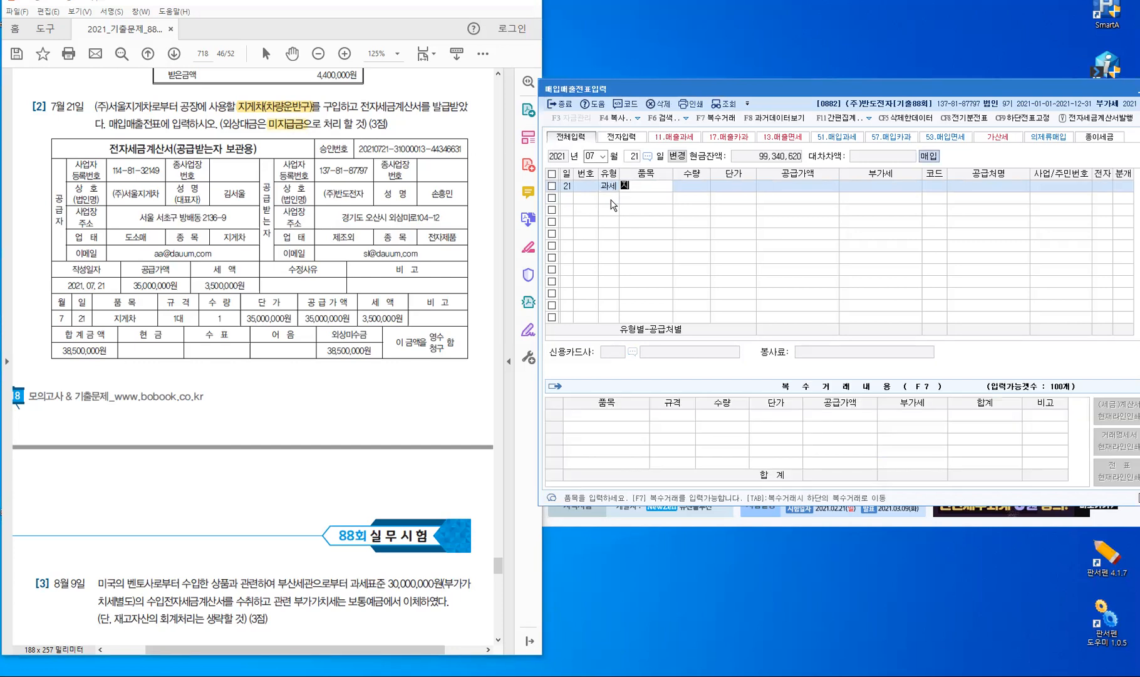
text(게차)
key(Return)
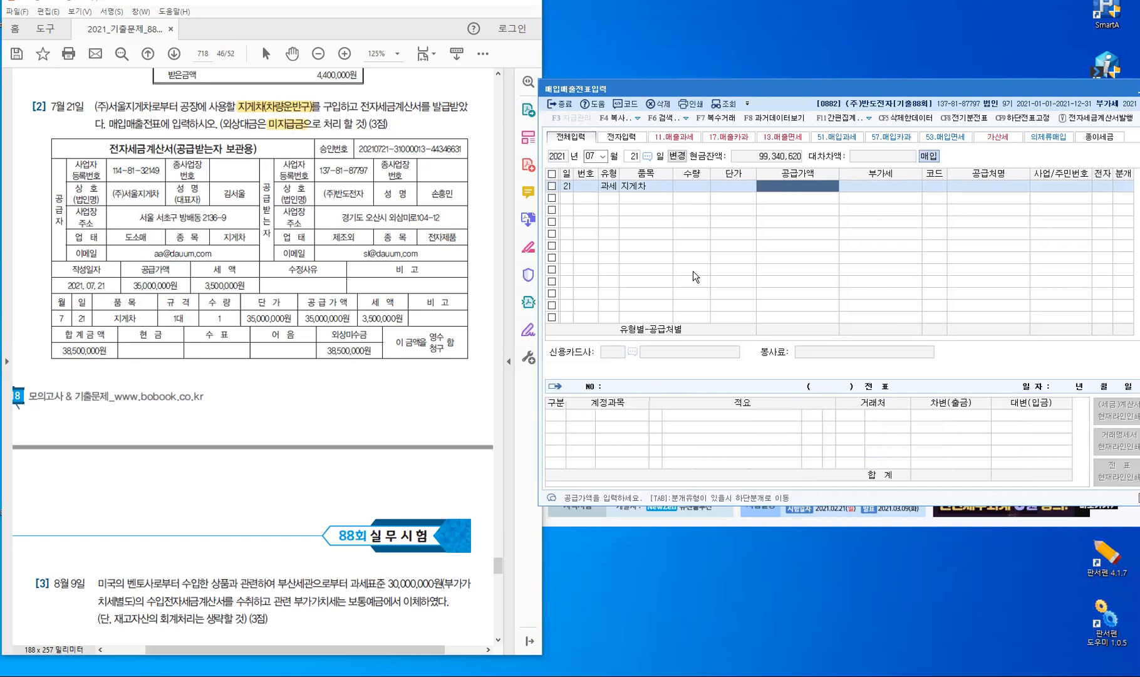
text(35,000,000)
key(Return)
key(Return)
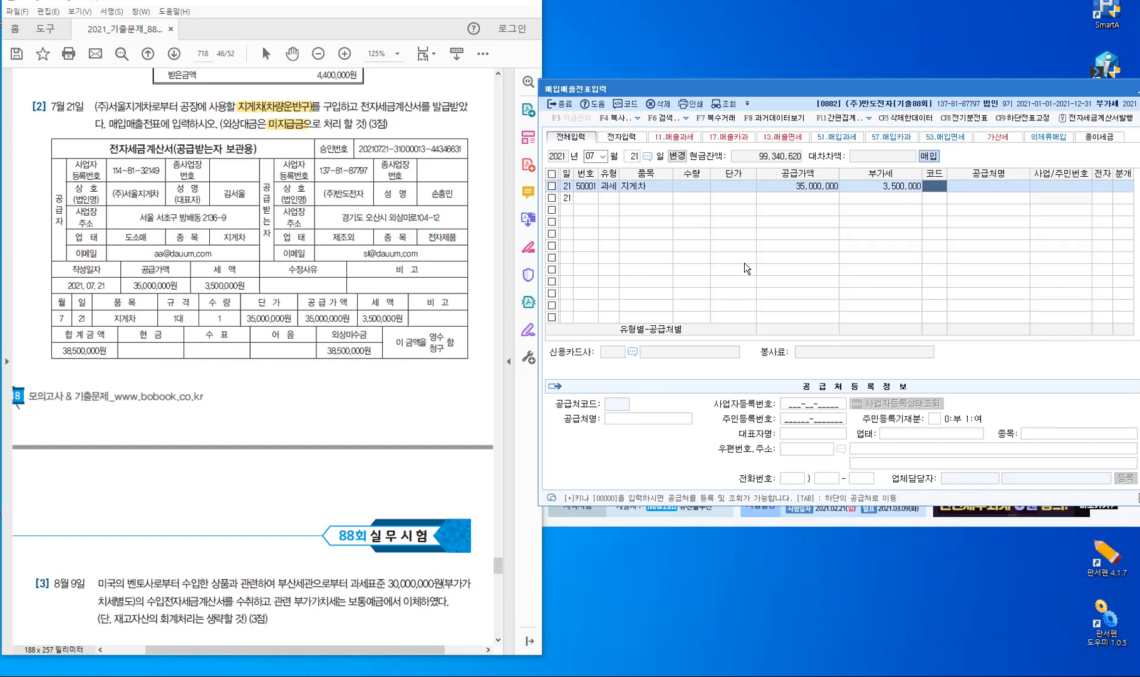
Search the suppliers for 서울, assign (주)서울지게차 to the 지게차 line, and set the electronic invoice flag to 여.
text(서울)
key(Return)
key(Escape)
key(Return)
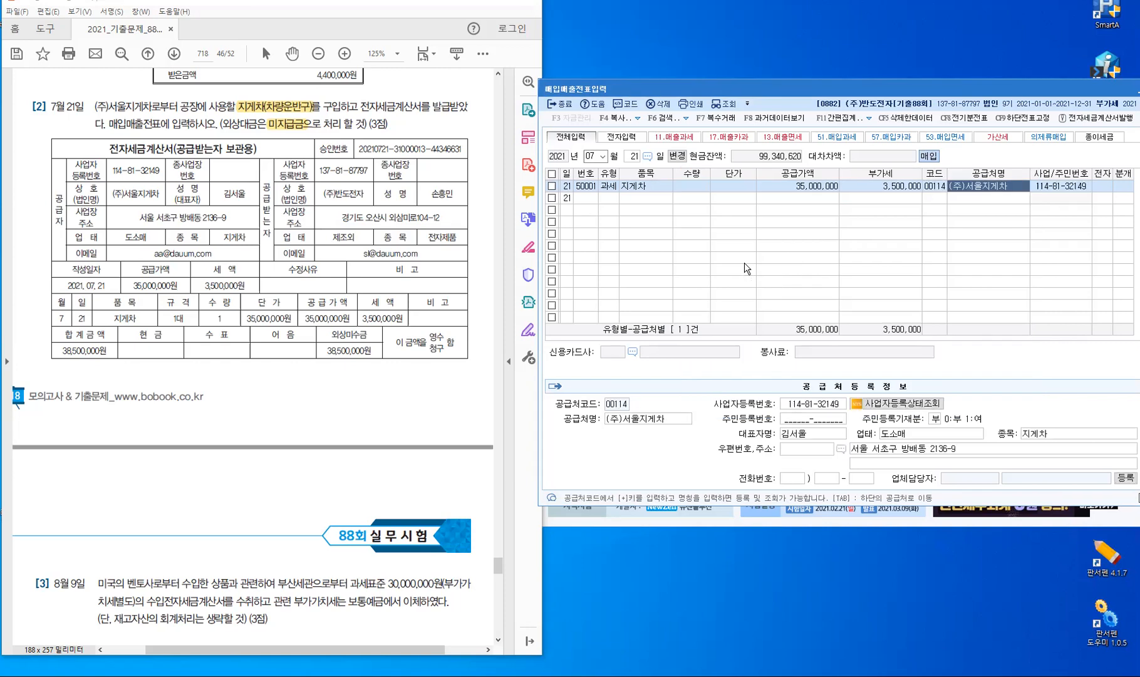
key(Return)
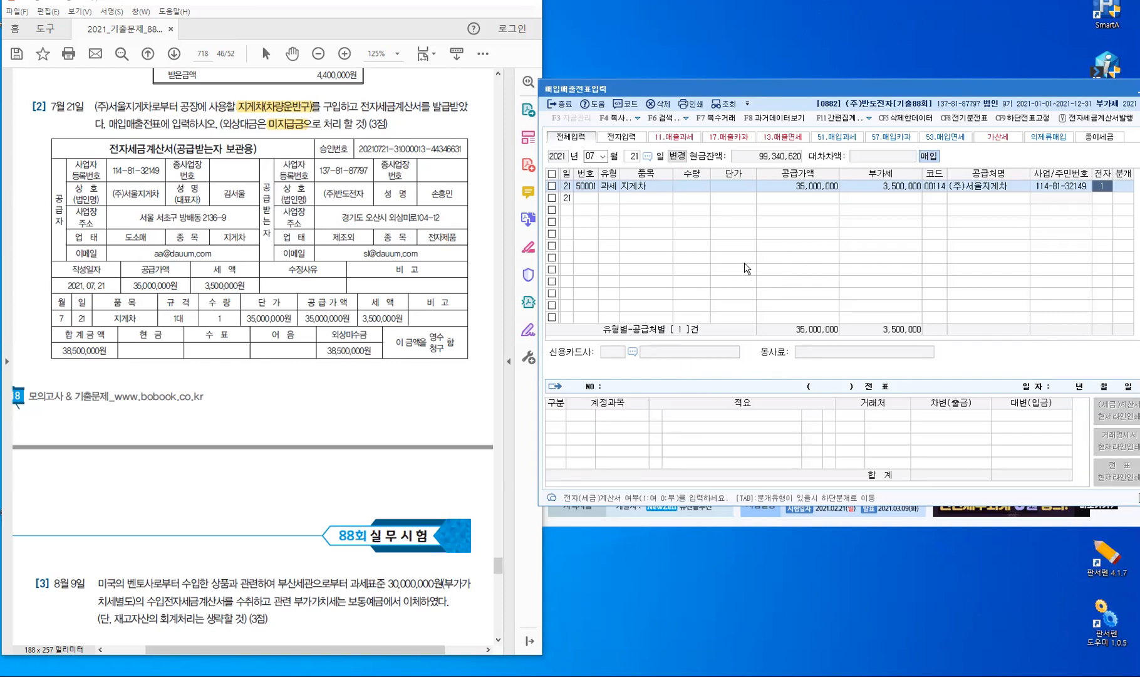
key(Return)
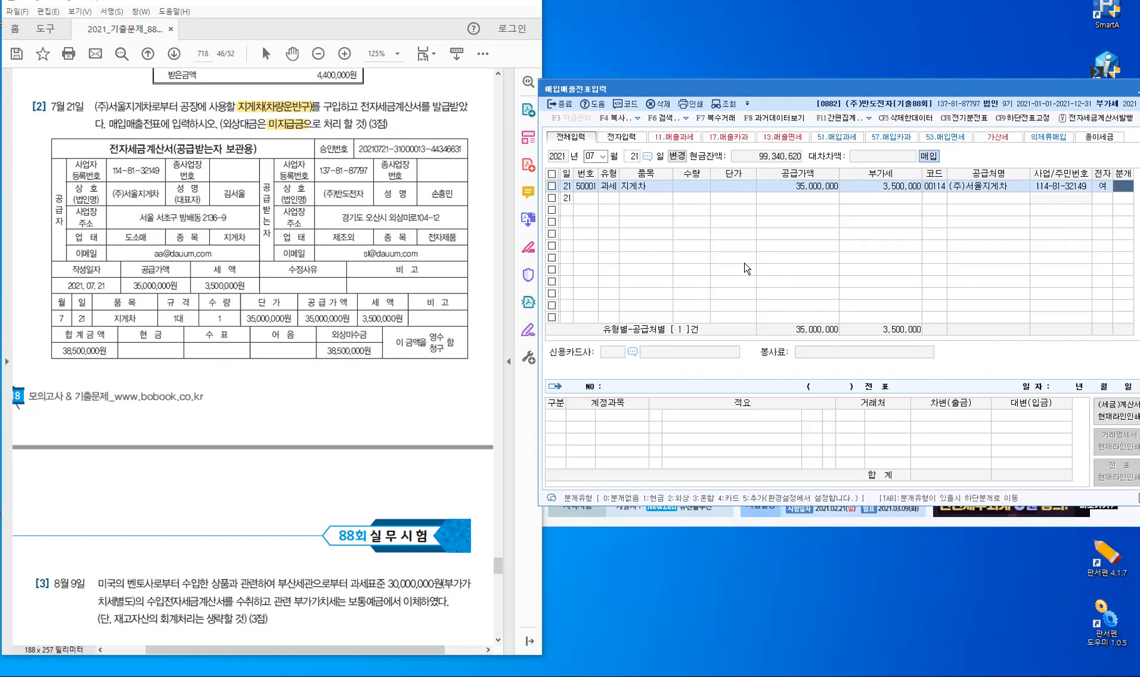
Set the 지게차 line's journal type to 혼합 and replace the 원재료 debit account with 0208 차량운반구.
text(3)
key(Return)
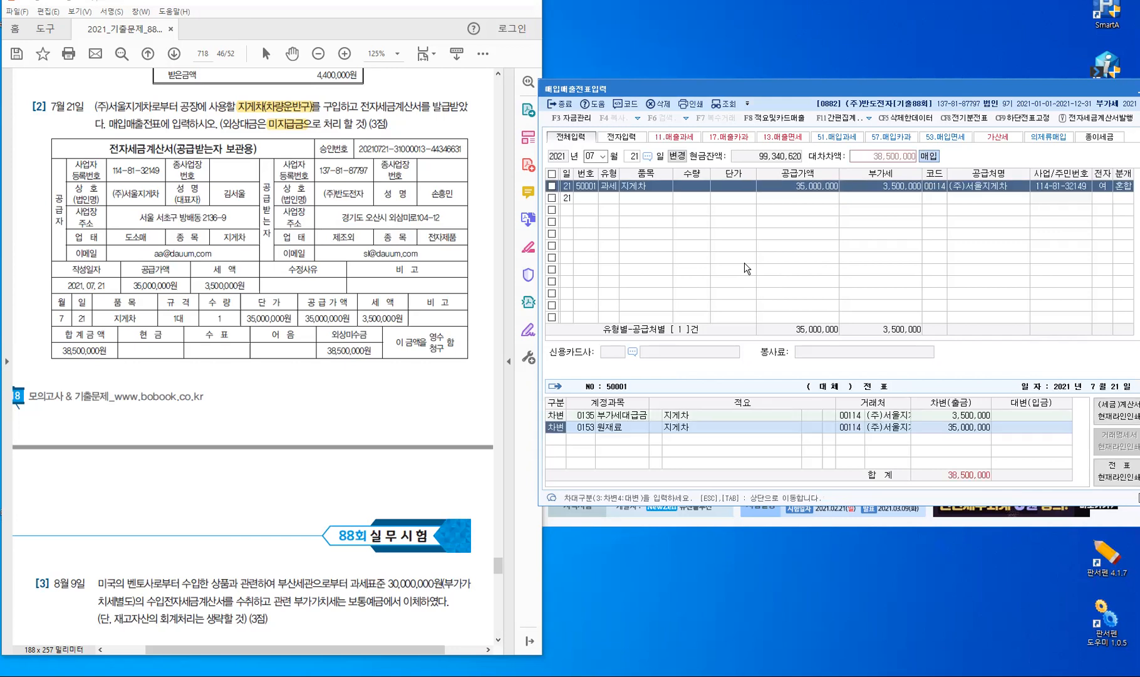
key(Return)
text(208)
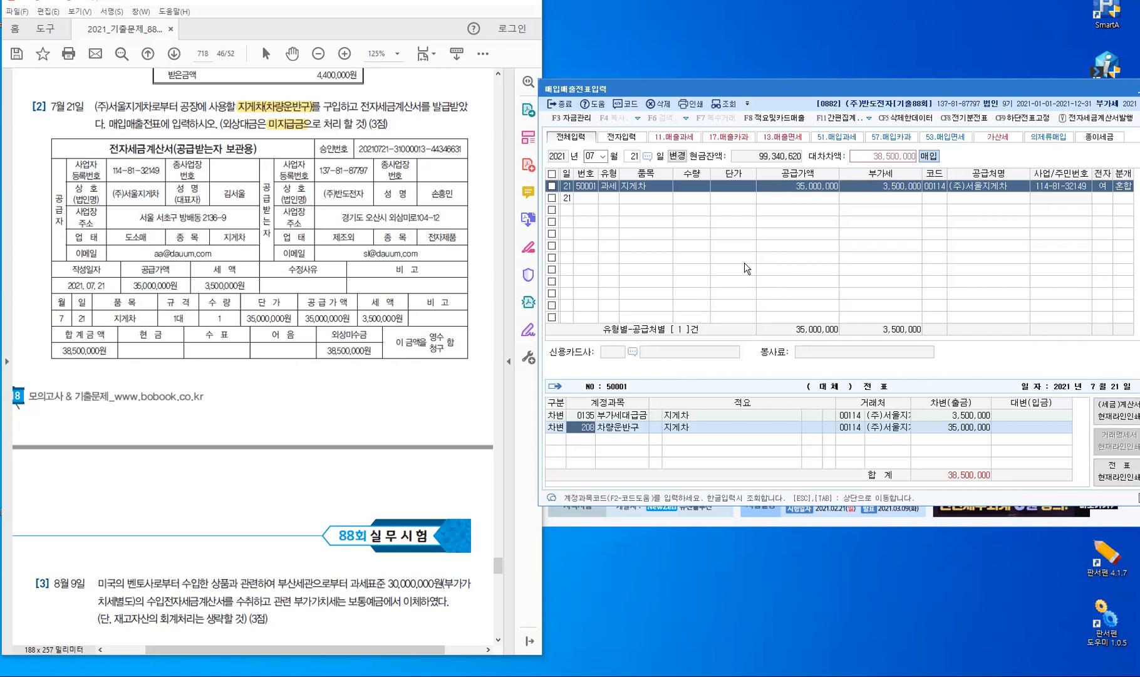
key(Return)
key(Return)
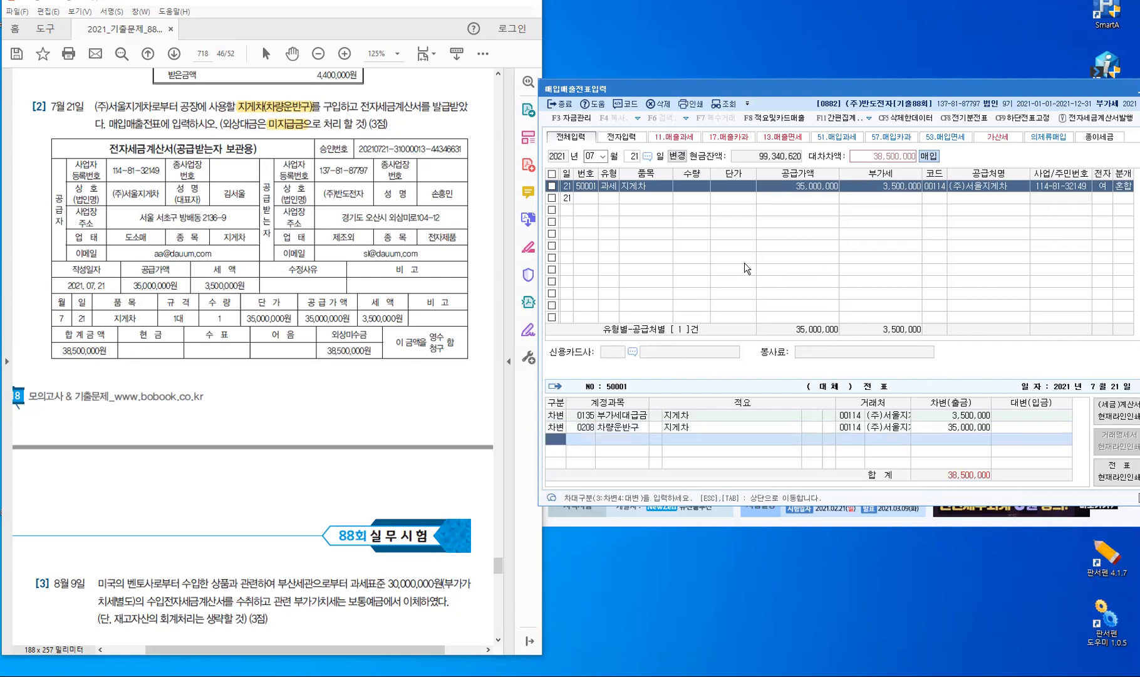
Complete the July 21 voucher with a credit line for account 0253 미지급금 of 38,500,000.
text(4)
key(Return)
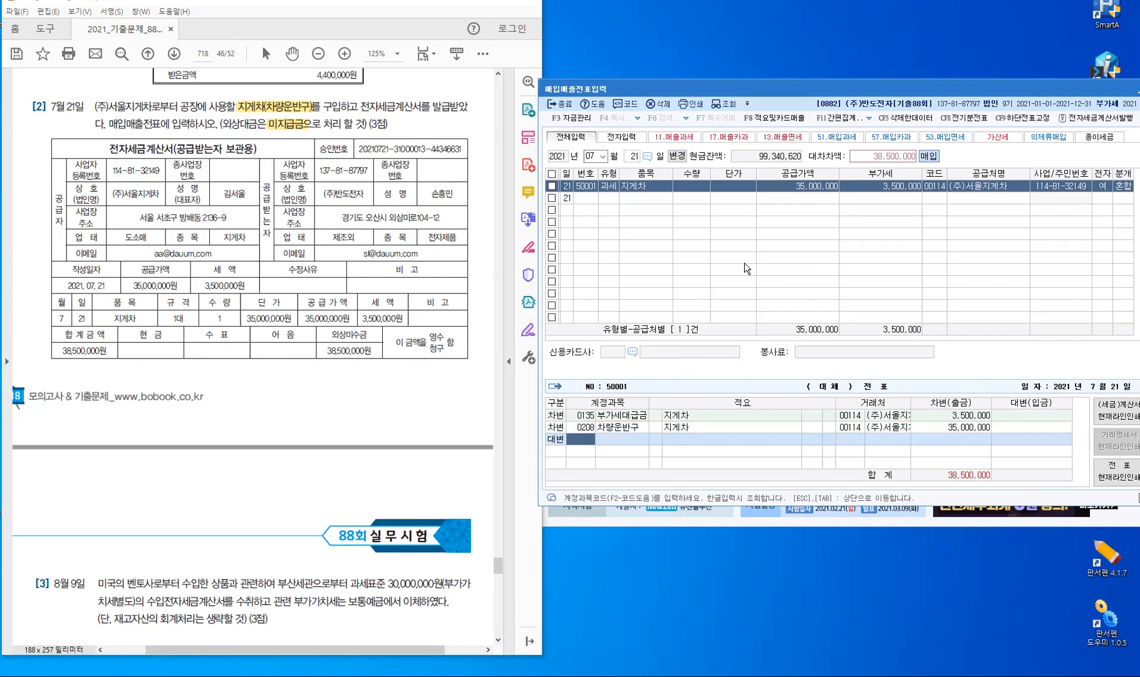
text(253)
key(Return)
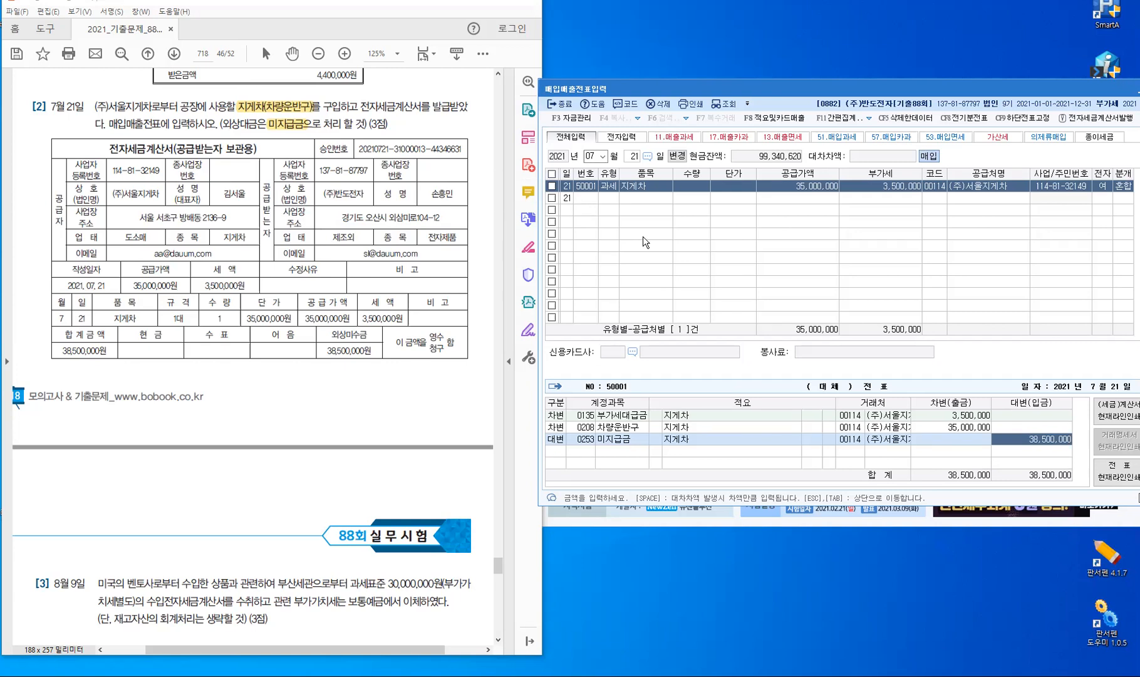
key(Escape)
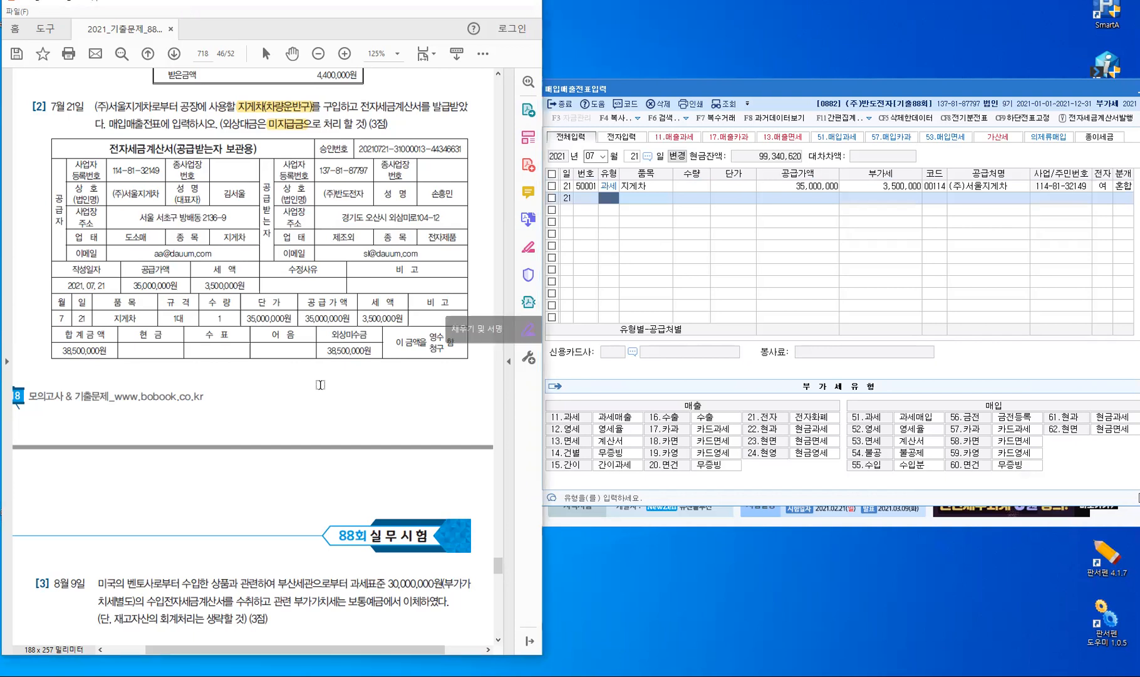
Switch the voucher date to August 9 for transaction [3] and highlight 수입전자세금 and 보통예금 in its text.
click(319, 384)
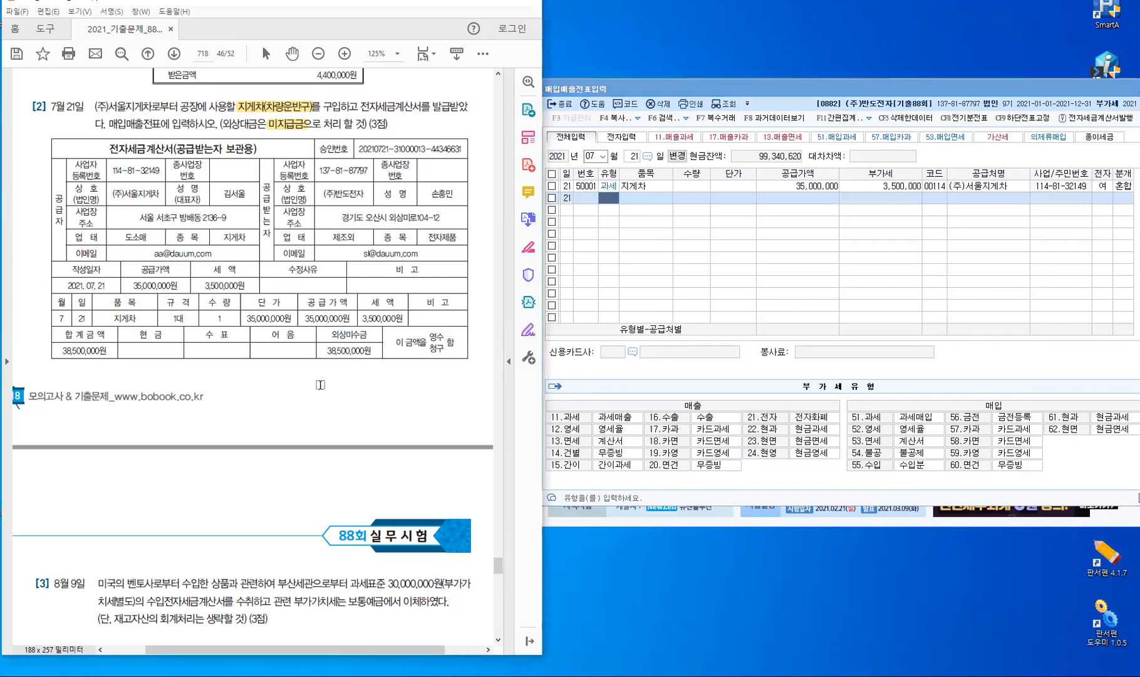
scroll(319, 384, down, 5)
scroll(319, 384, down, 2)
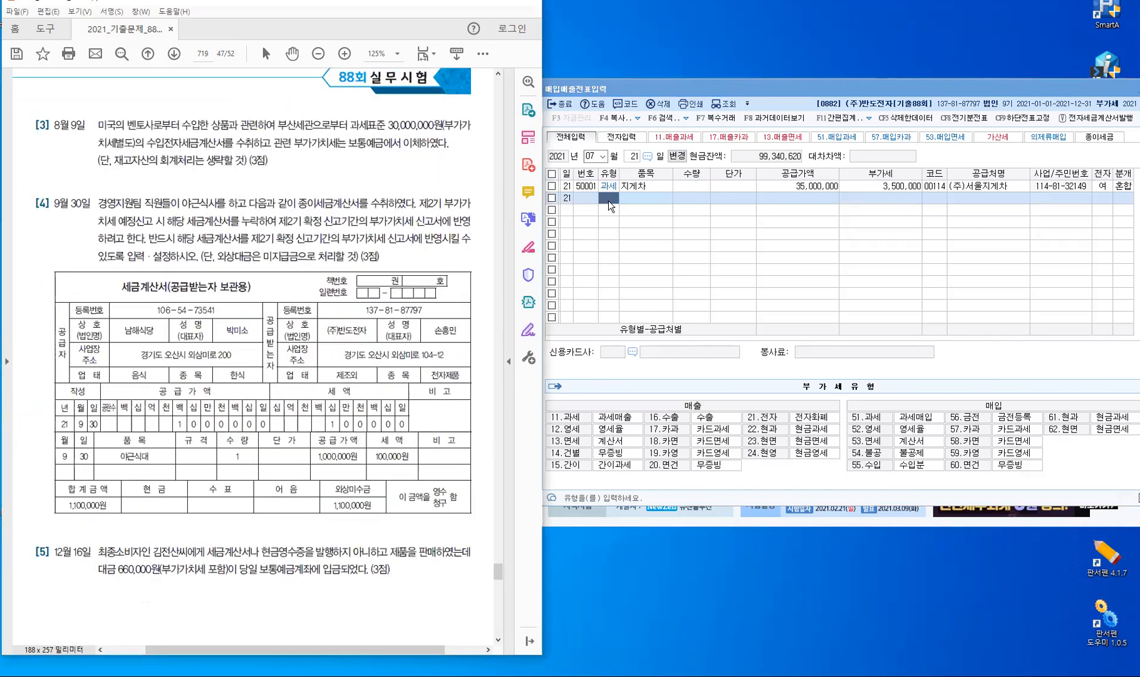
click(605, 207)
key(Escape)
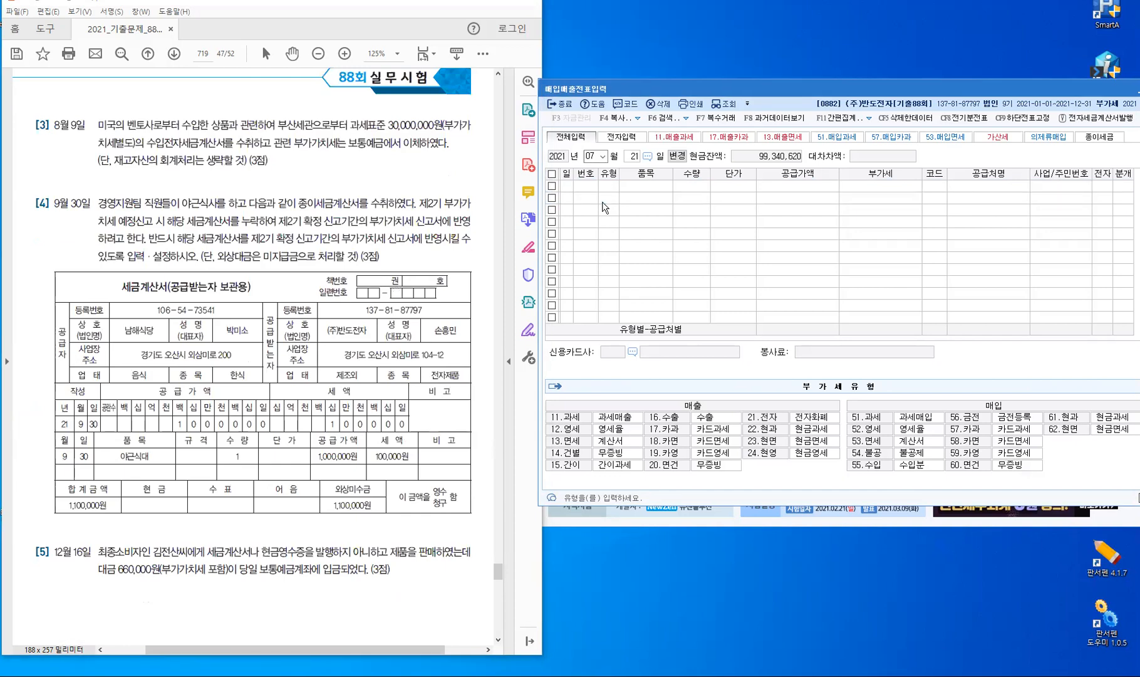
text(8)
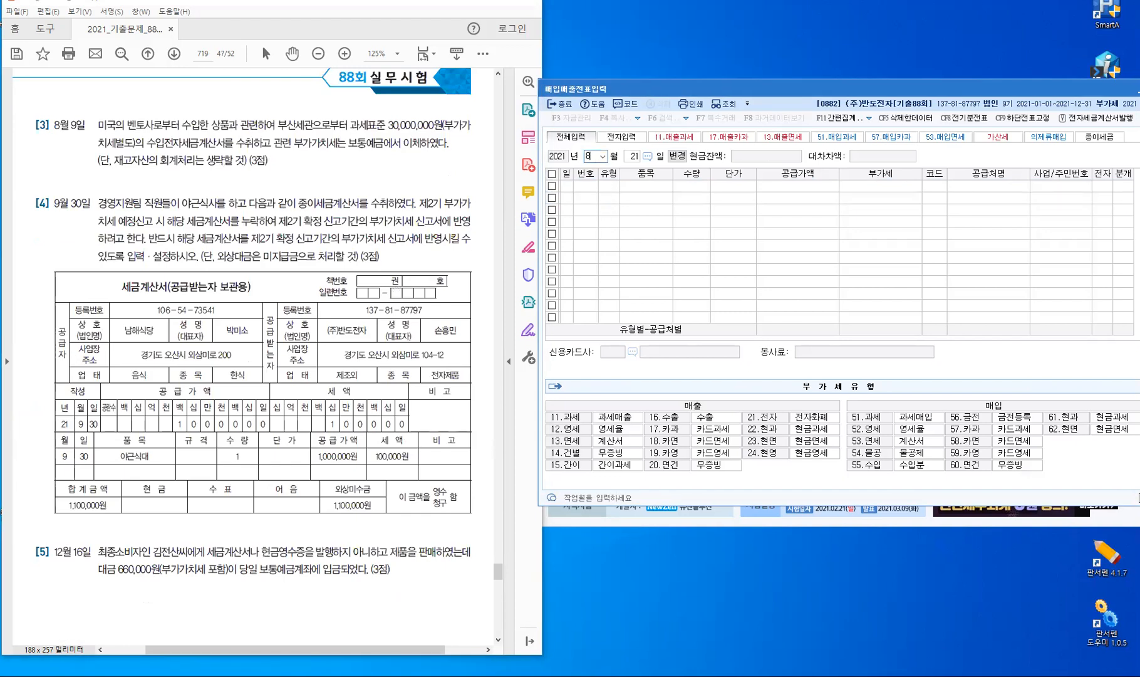
key(Return)
text(9)
key(Return)
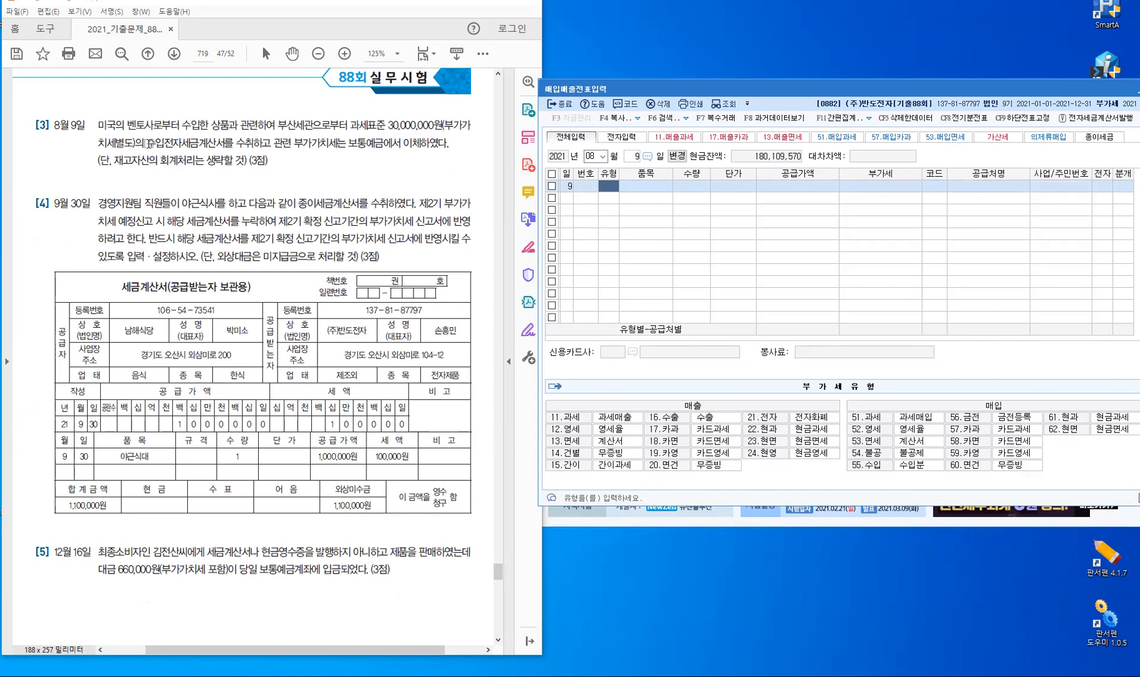
drag(147, 143, 200, 144)
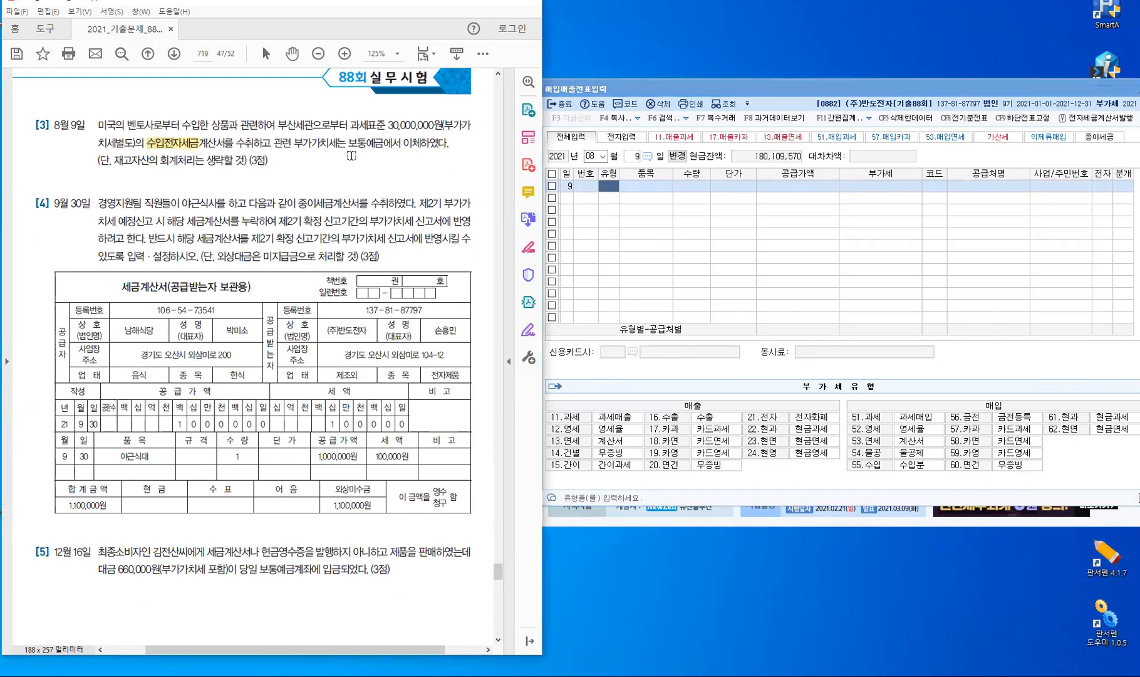
drag(349, 143, 388, 143)
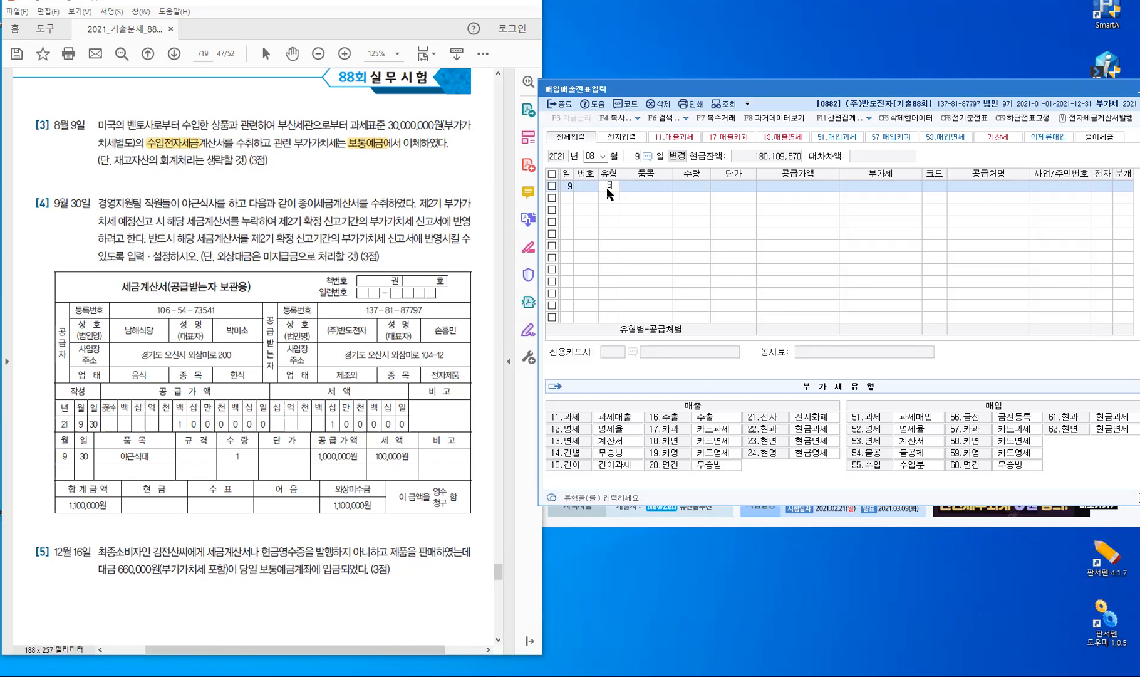
Start the August 9 line with type 55 수입, item 상품, supply value 30,000,000 and VAT 3,000,000.
text(5)
key(Return)
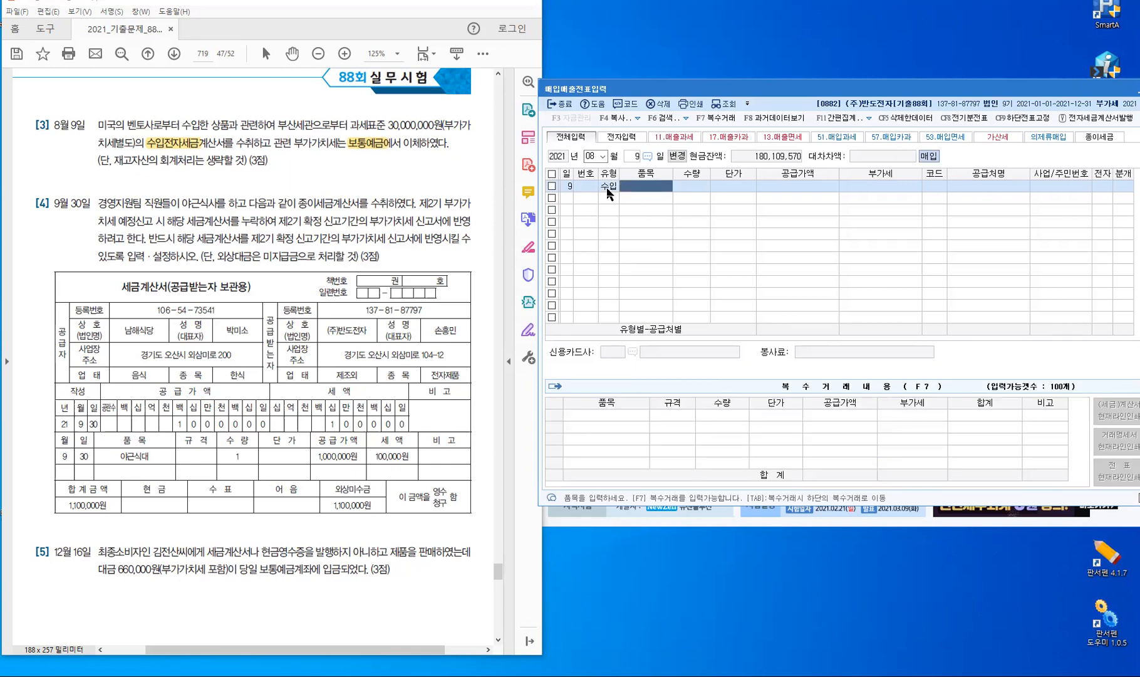
text(사)
text(품)
key(Return)
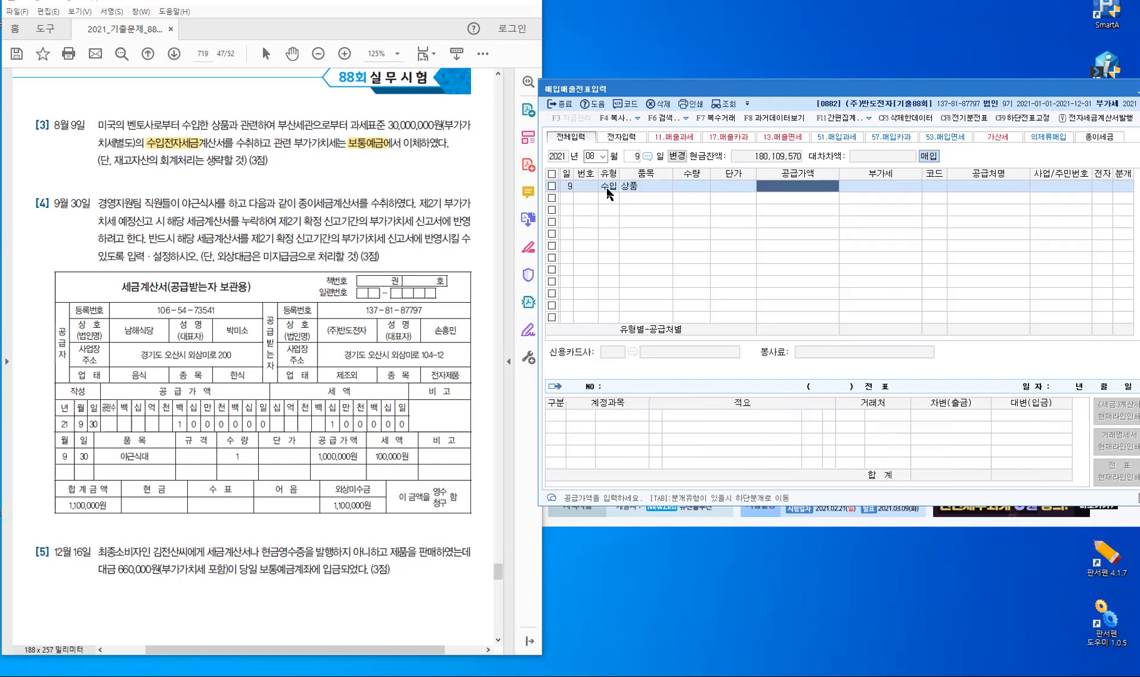
text(30)
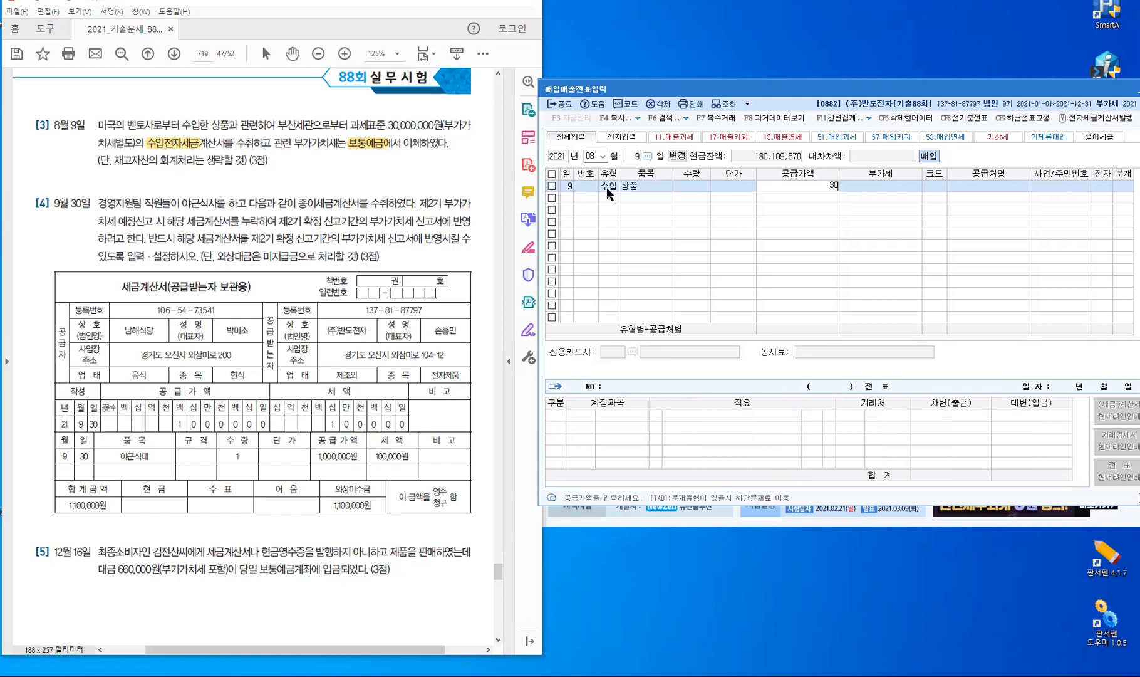
text(++)
key(Return)
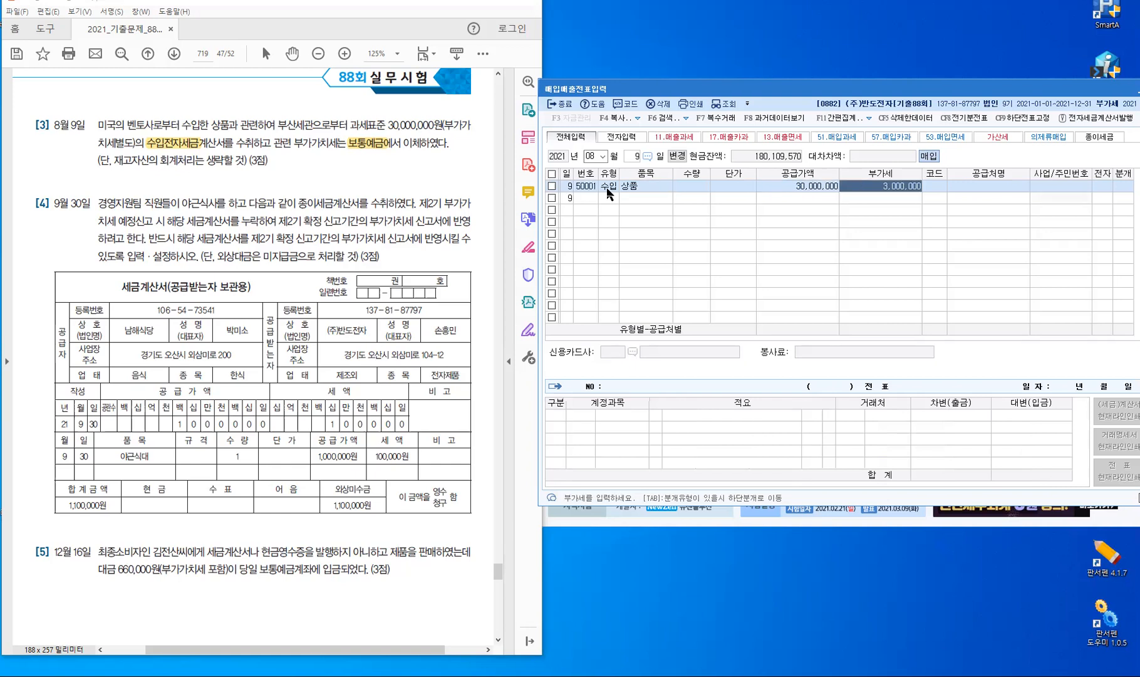
key(Return)
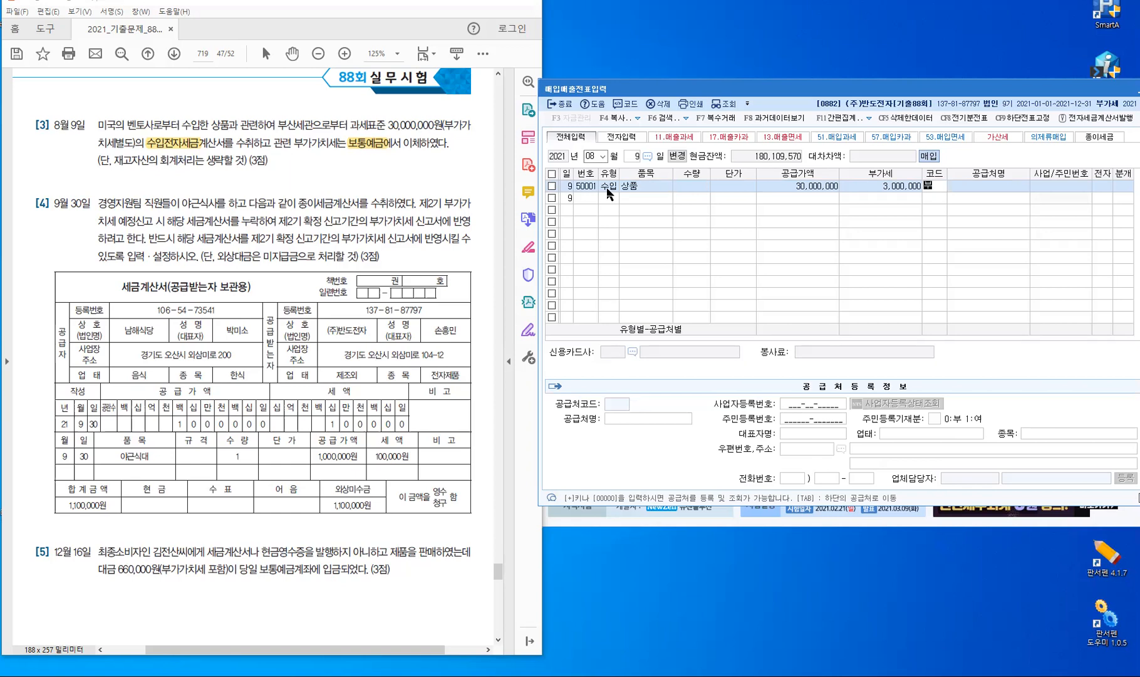
Assign 부산세관 as the 상품 line's supplier, set the electronic invoice flag to 여 and the journal type to 혼합.
text(부산)
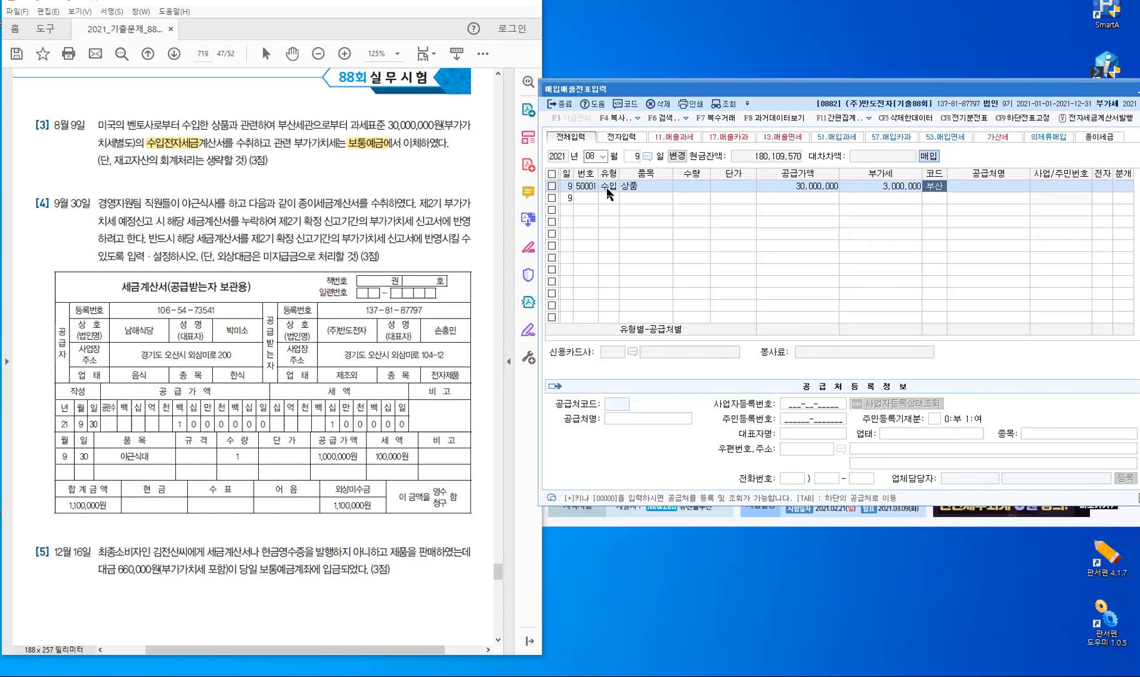
key(Return)
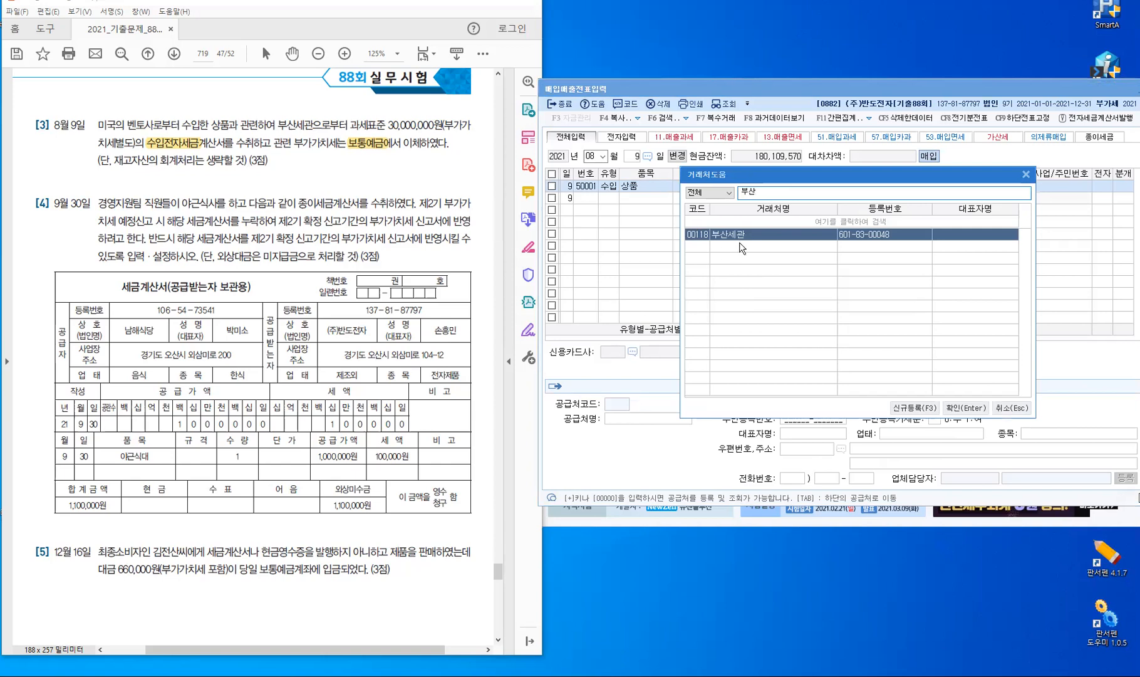
key(Return)
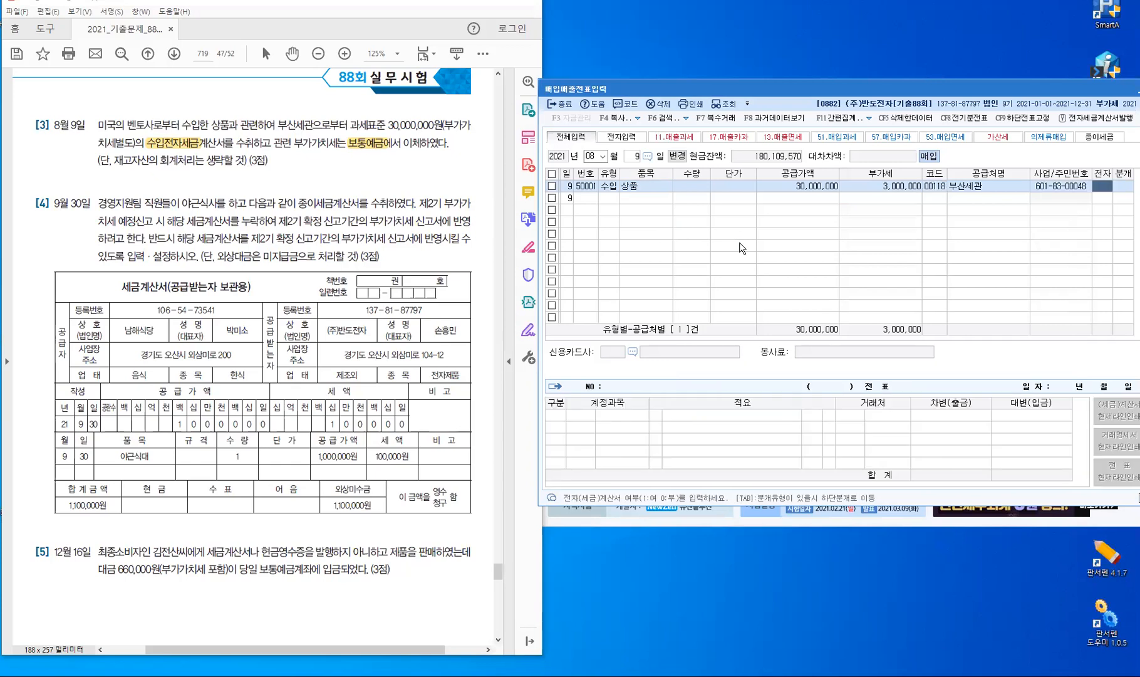
text(1)
key(Return)
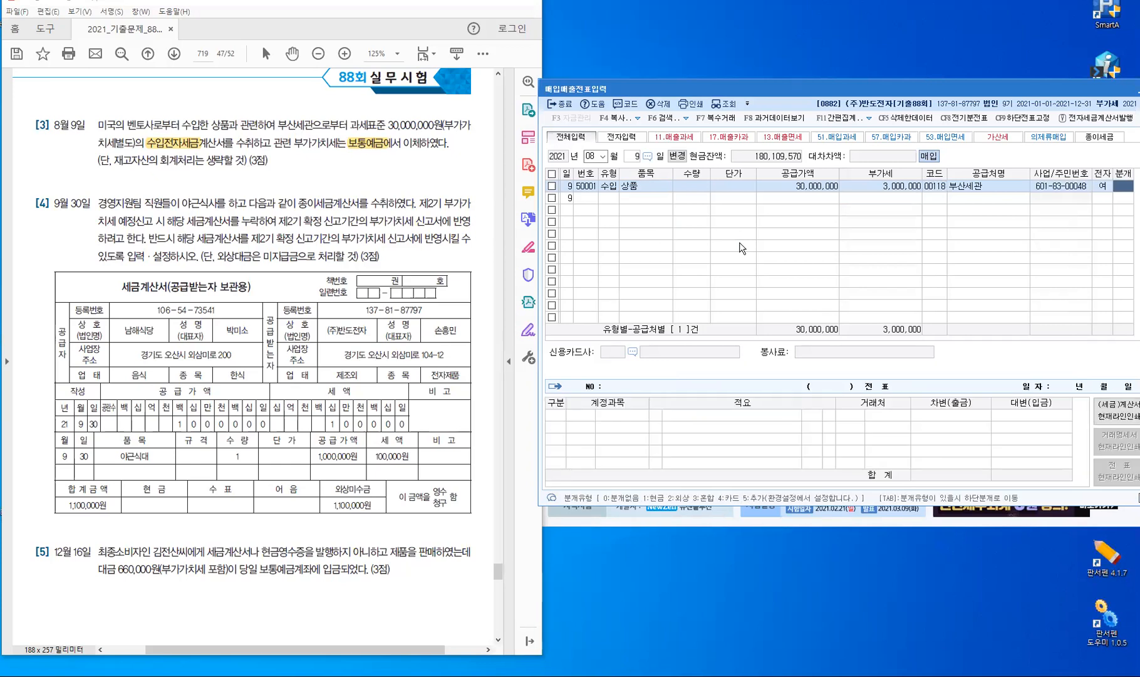
text(3)
key(Return)
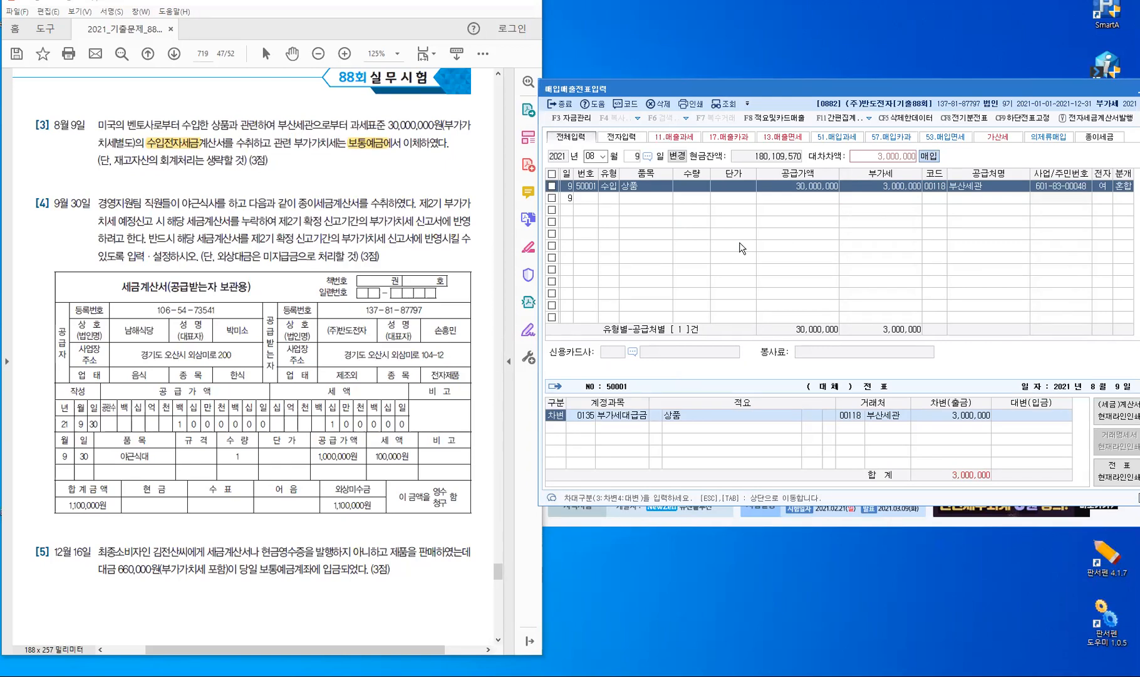
Complete the August 9 voucher with a credit line for account 0103 보통예금 of 3,000,000.
key(Return)
key(Return)
key(Return)
text(4)
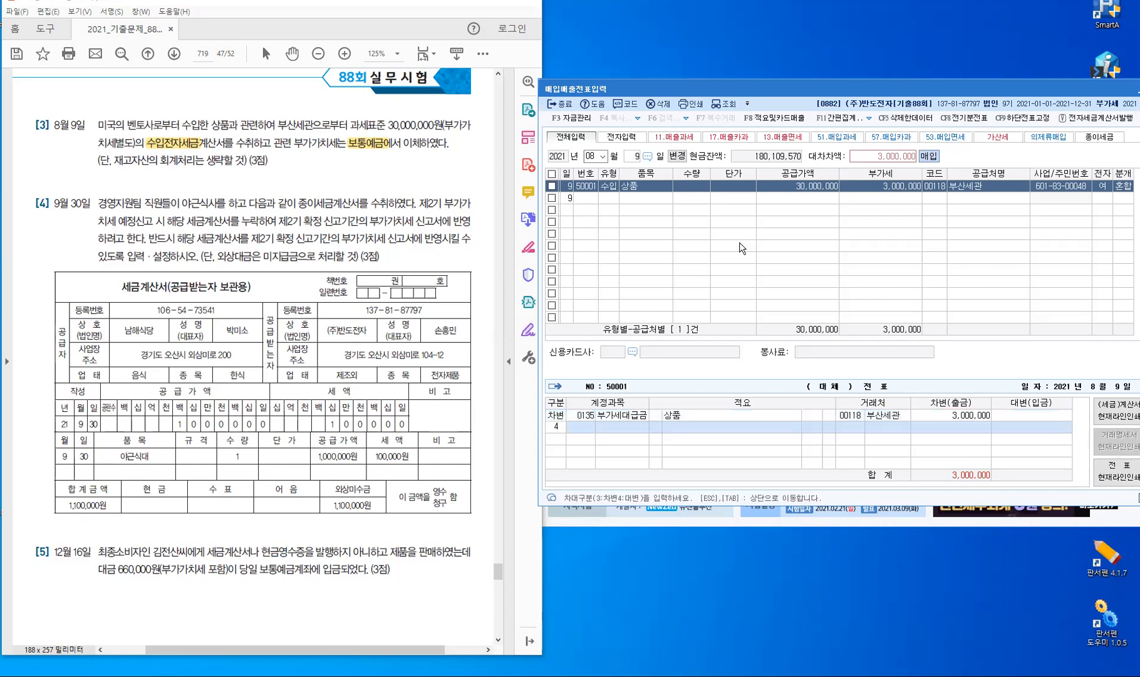
key(Return)
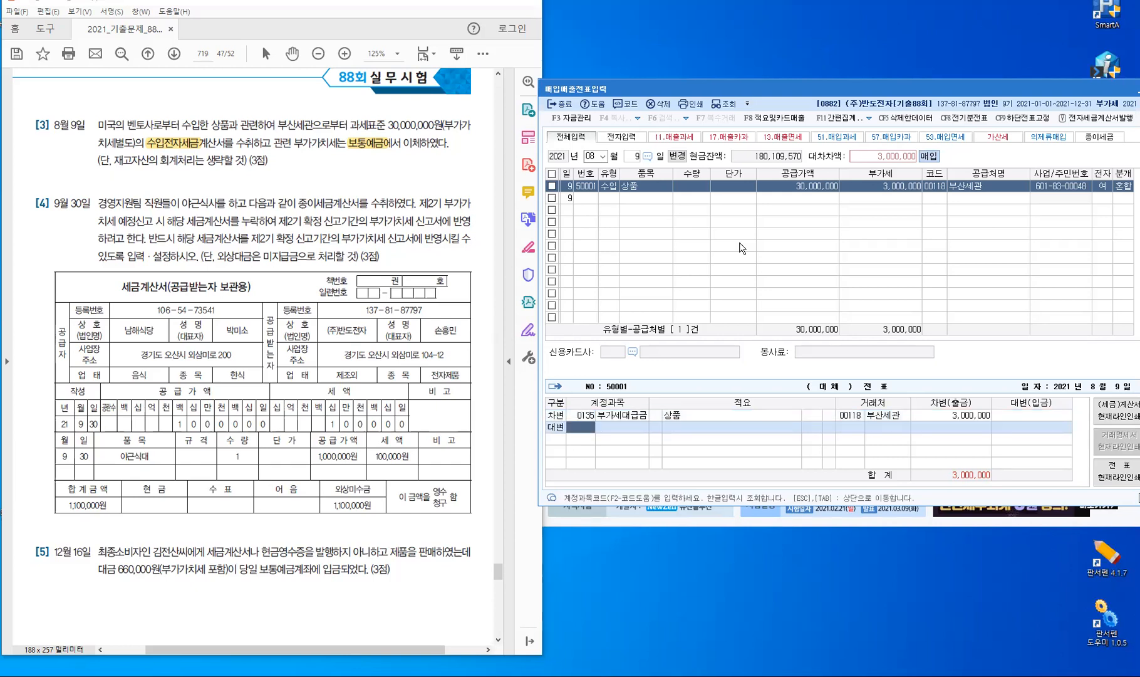
text(103)
key(Return)
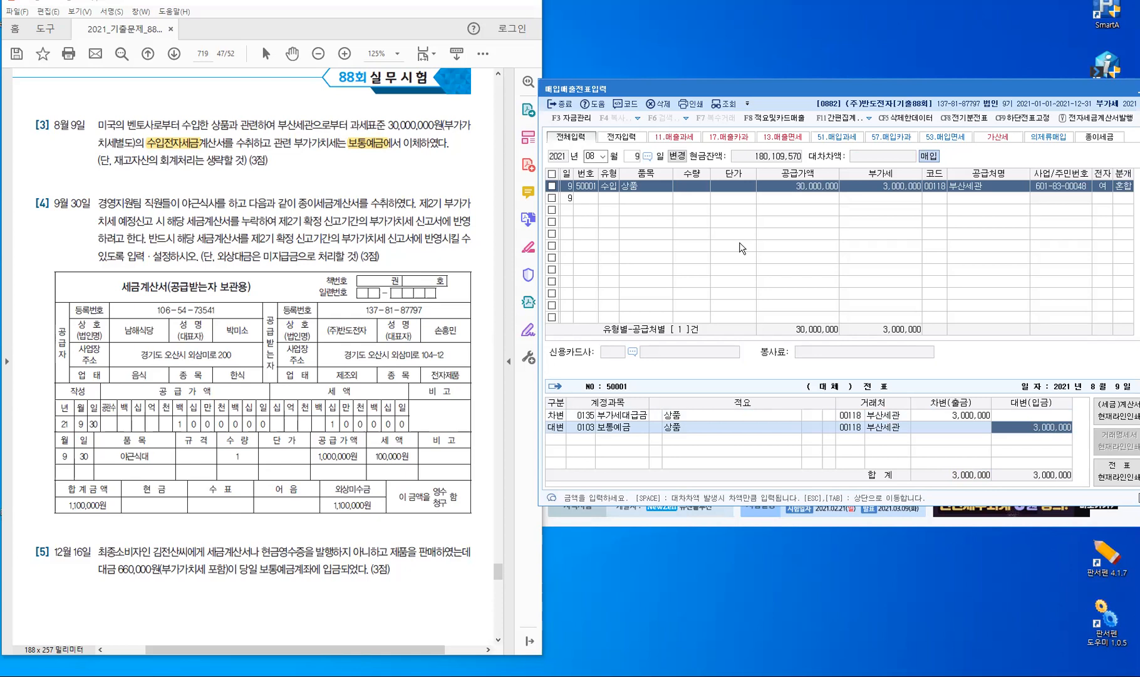
key(Return)
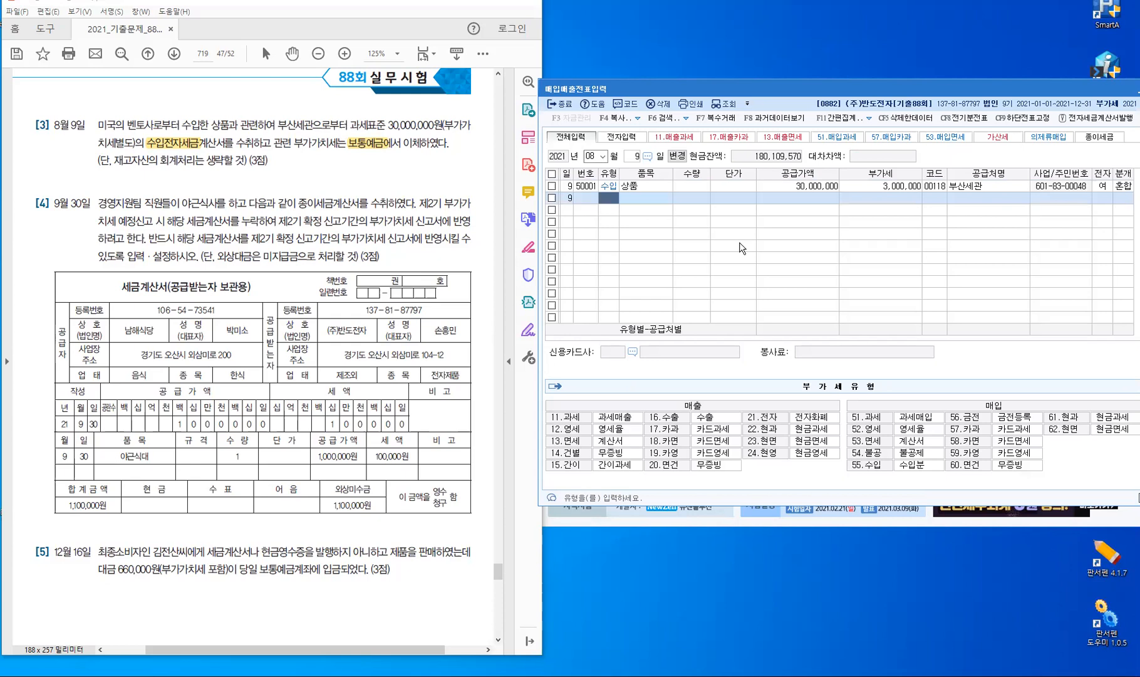
Switch the voucher date to September 30 for transaction [4].
key(Escape)
key(Escape)
text(9)
key(Return)
text(30)
key(Return)
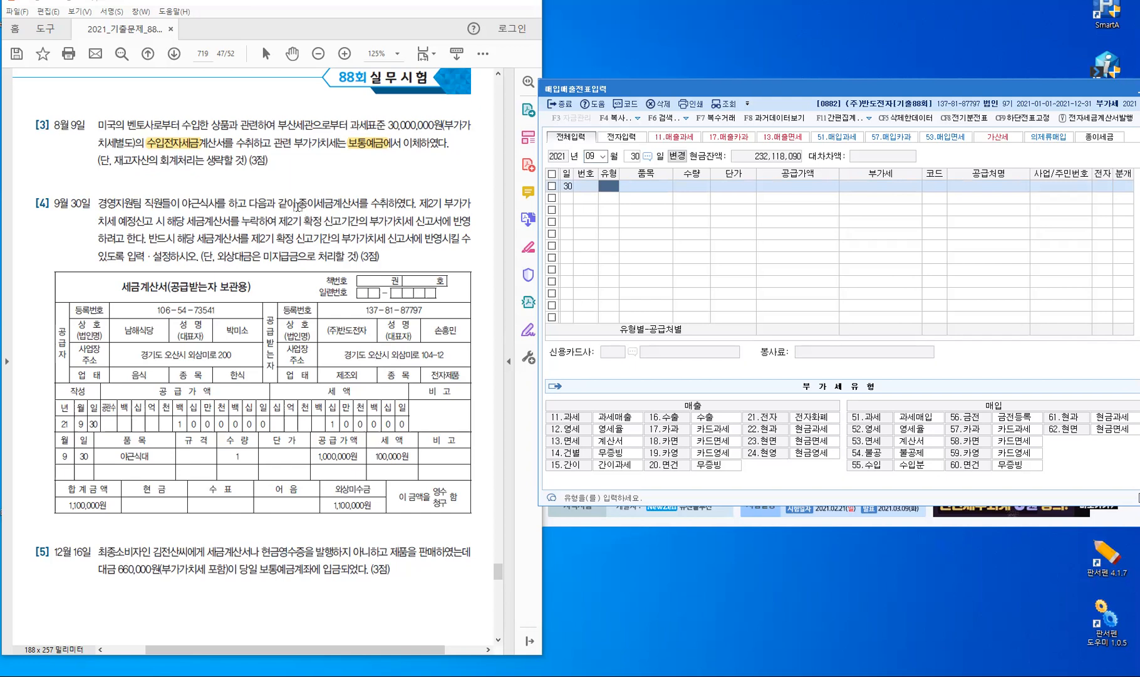
Highlight 종이, 야근식사, 경영, 누락, the instruction to reflect it in the 부가가치세 신고서, and 미지급금으로 in transaction [4].
drag(298, 204, 319, 203)
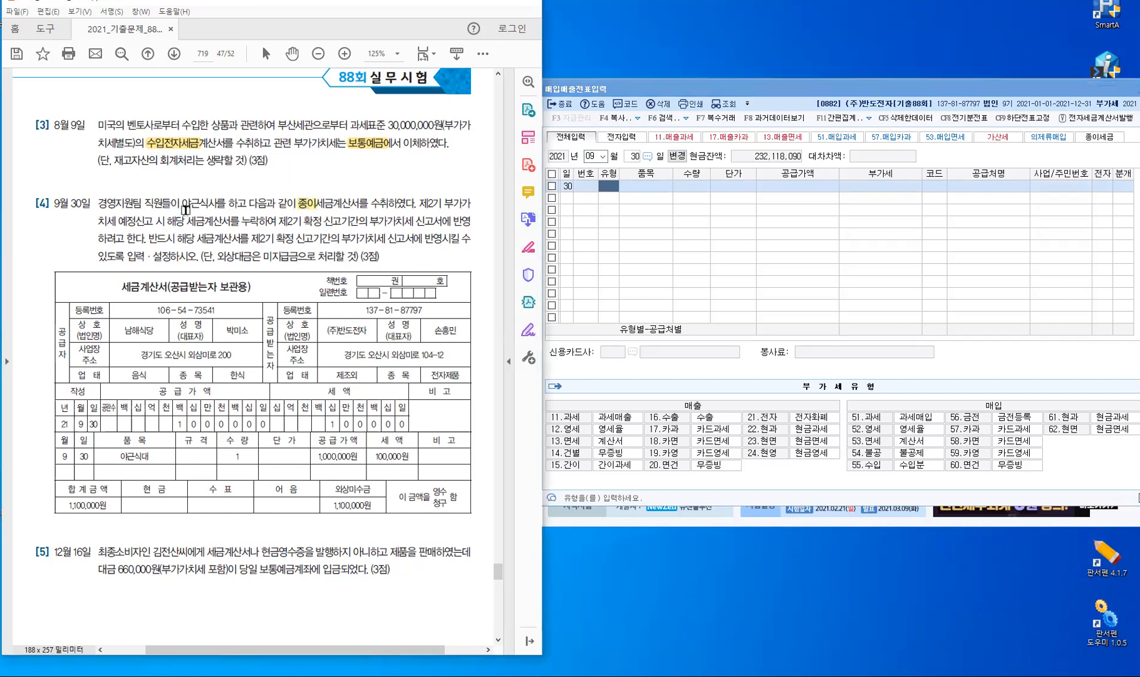
drag(188, 204, 218, 204)
drag(98, 203, 117, 204)
click(234, 243)
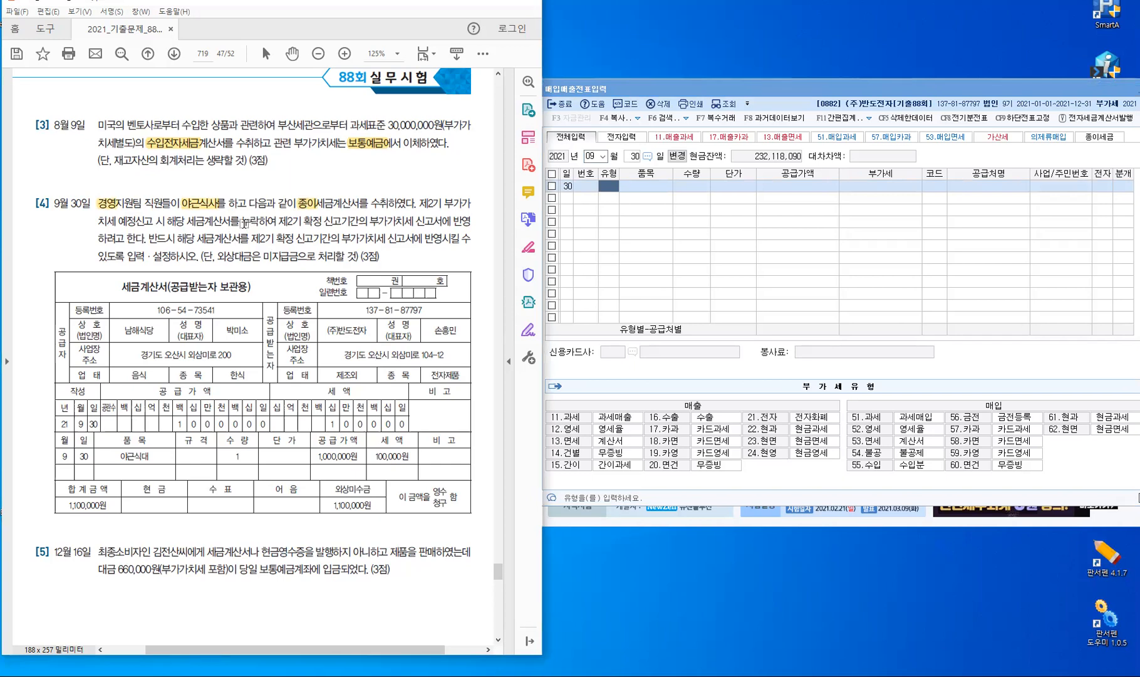
drag(243, 223, 260, 222)
drag(347, 237, 196, 284)
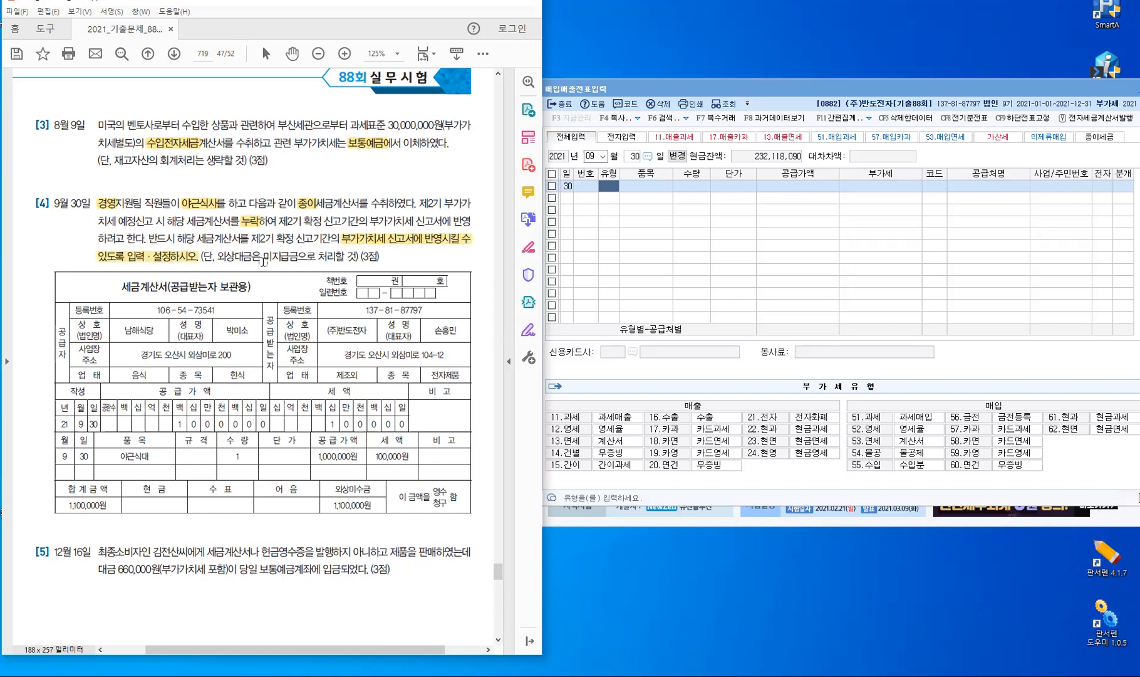
double_click(276, 259)
Start the September 30 line with type 51 과세, item 야근식사, supply value 1,000,000 and VAT 100,000.
click(608, 189)
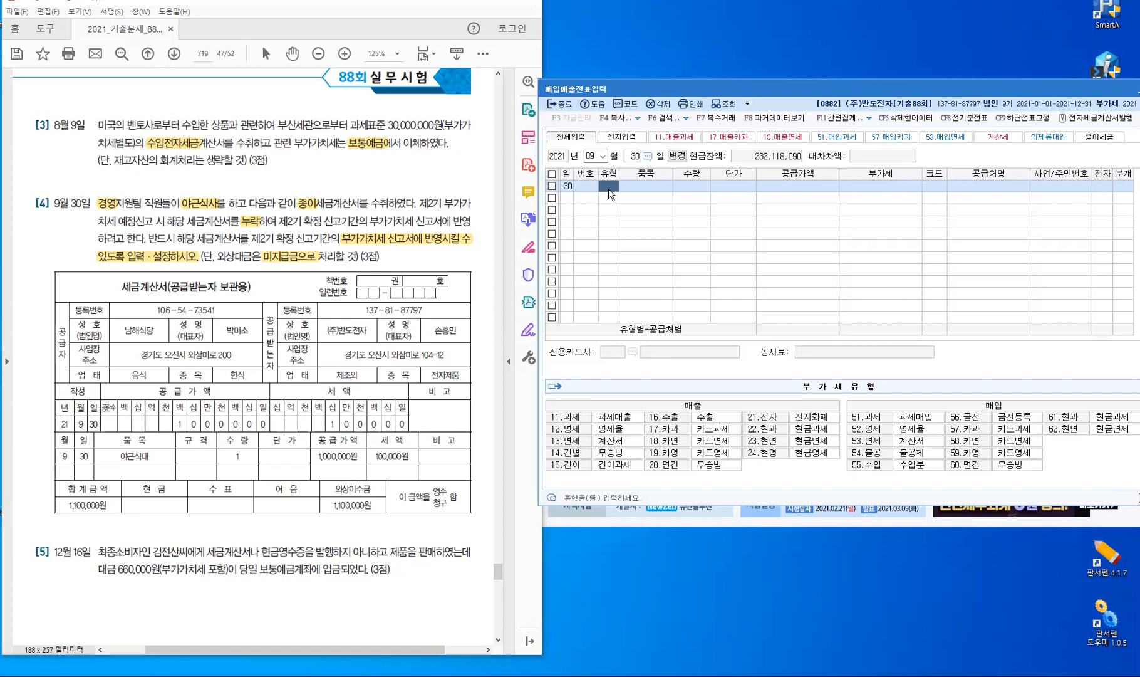
text(51)
key(Return)
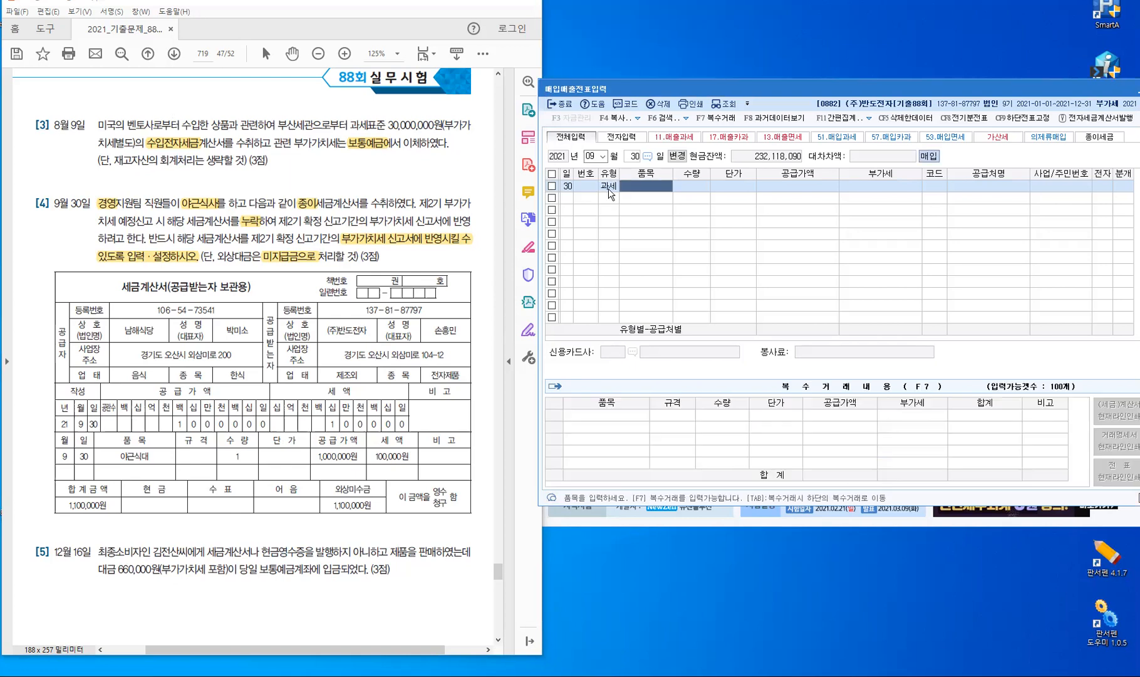
text(야근시식사)
key(Return)
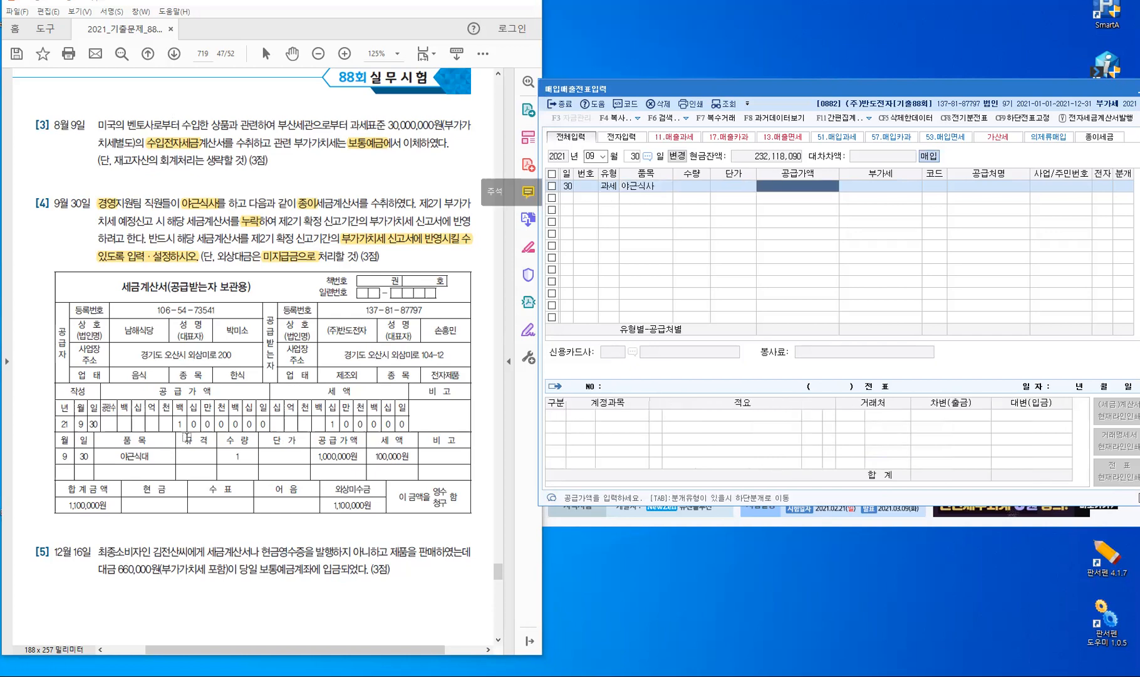
text(1)
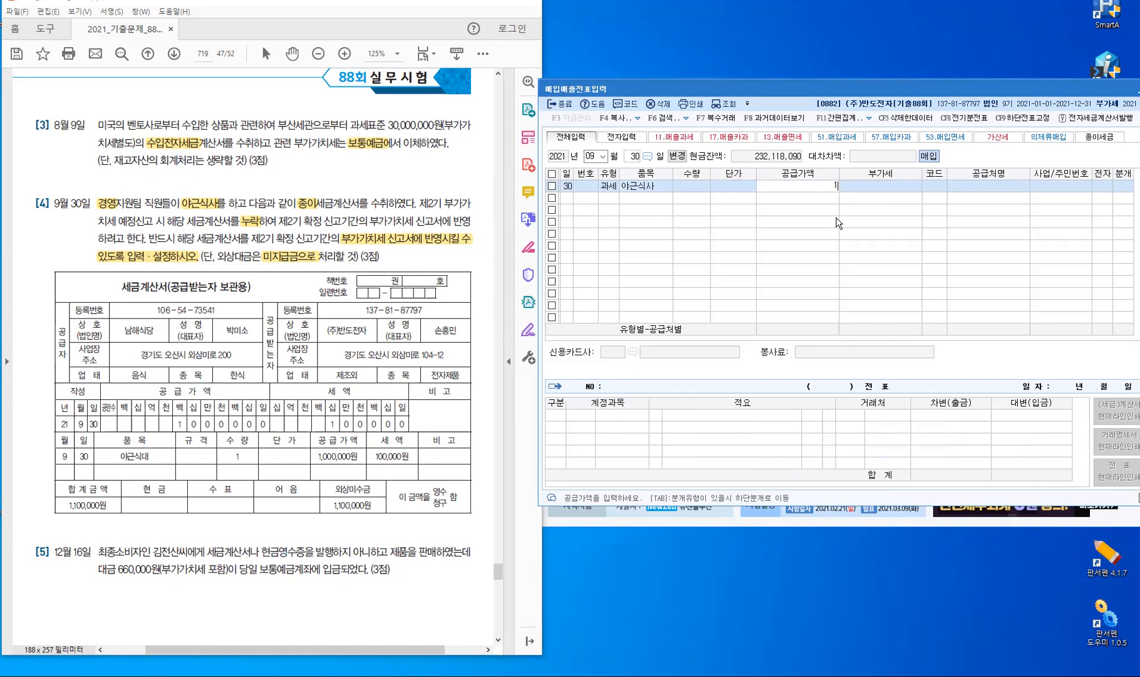
text(,000,000)
key(Return)
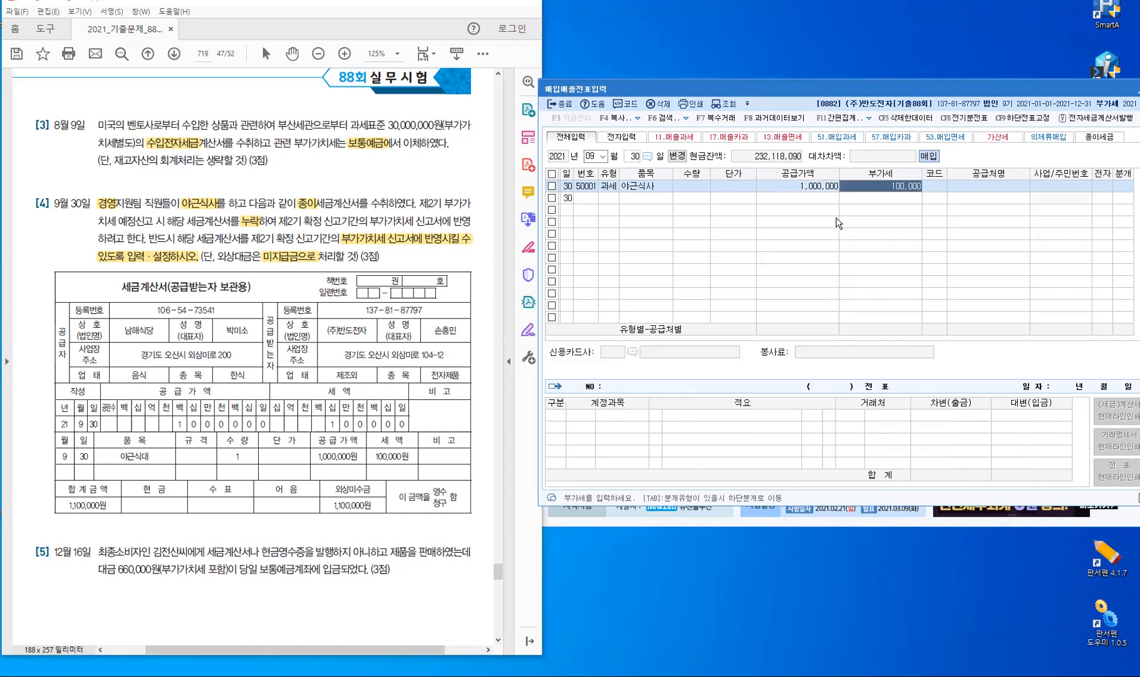
key(Return)
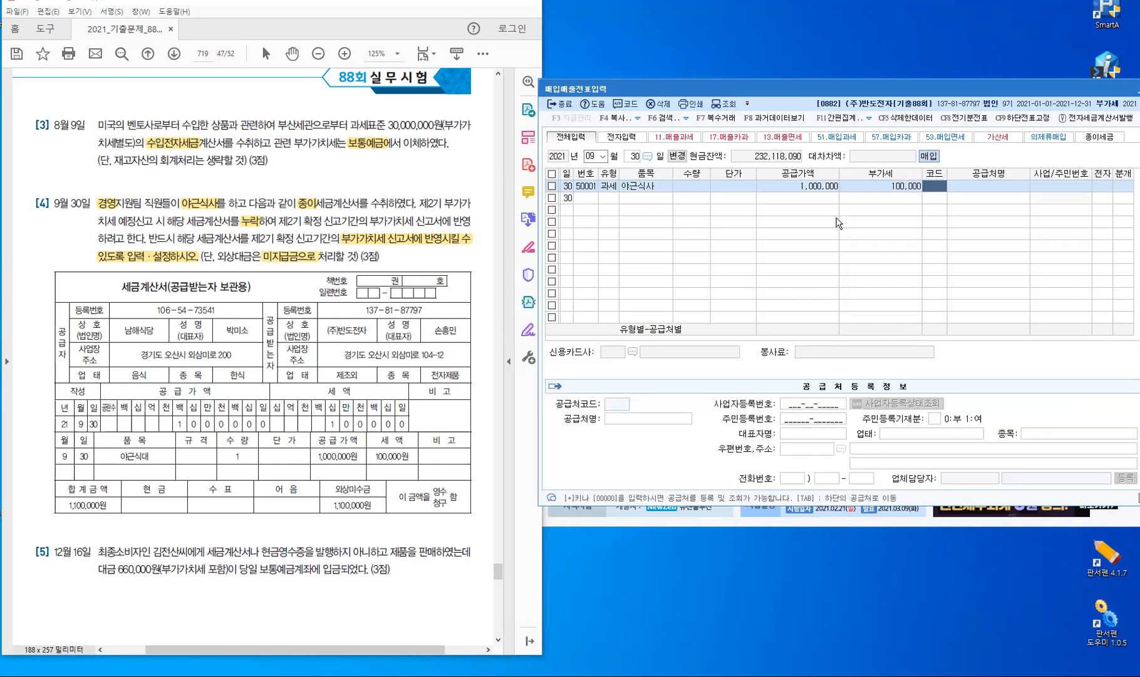
Assign 남해식당 as the 야근식사 line's supplier, leave the electronic flag blank and set the journal type to 혼합.
text(남해)
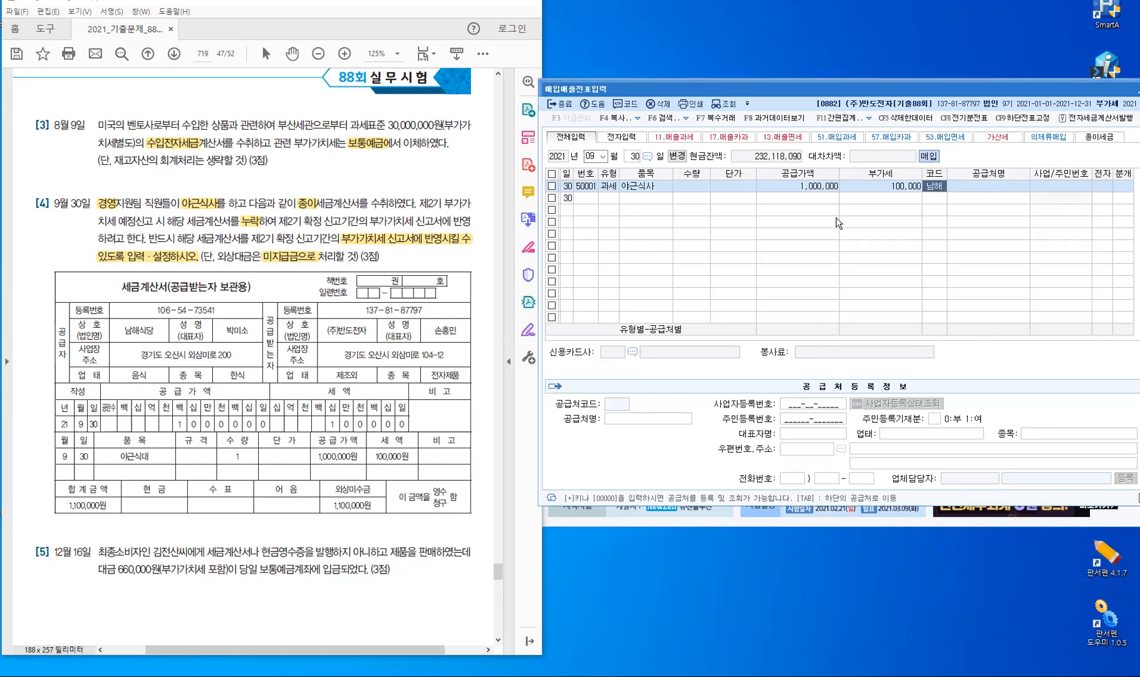
key(Return)
key(Return)
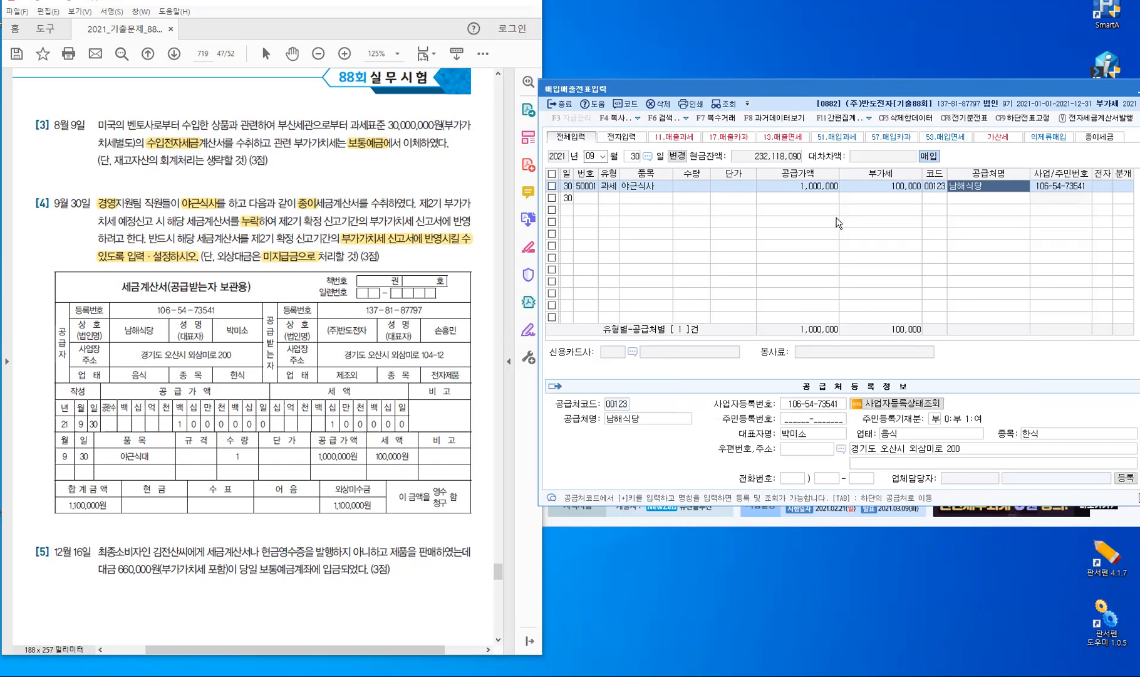
key(Return)
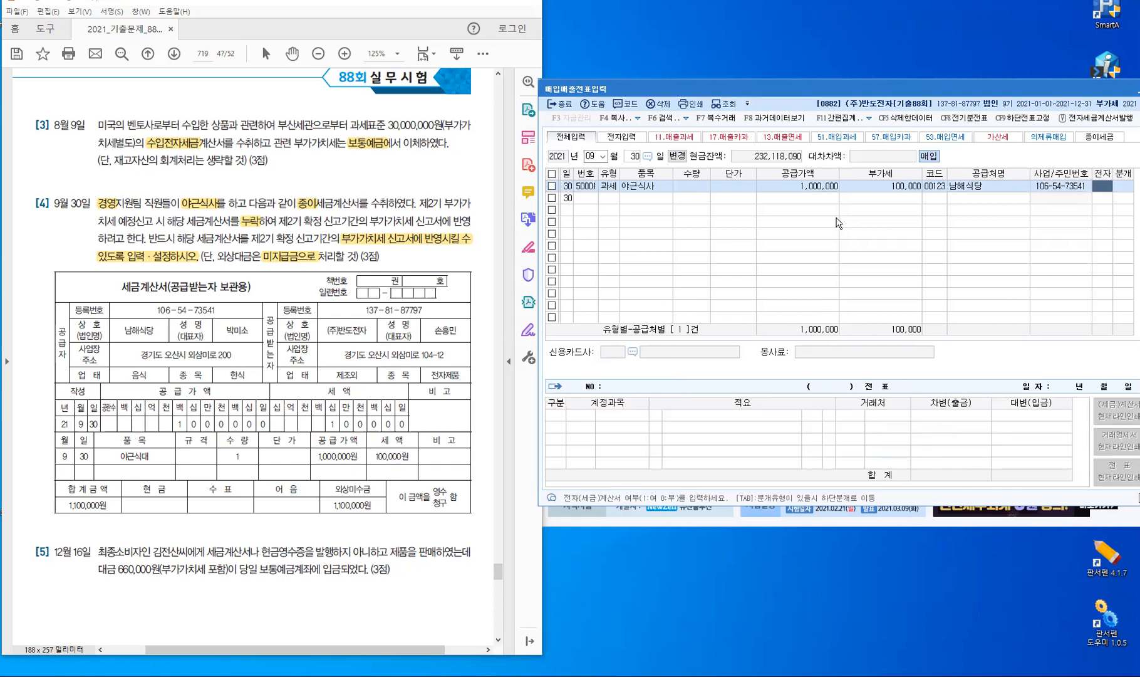
key(Return)
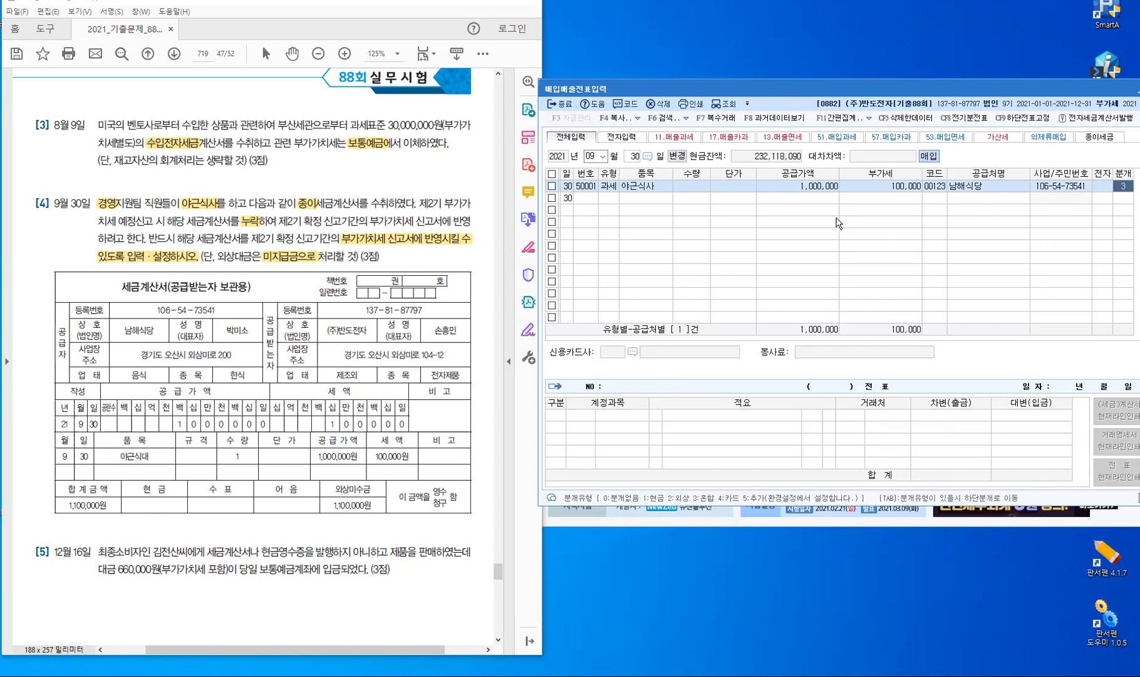
key(Return)
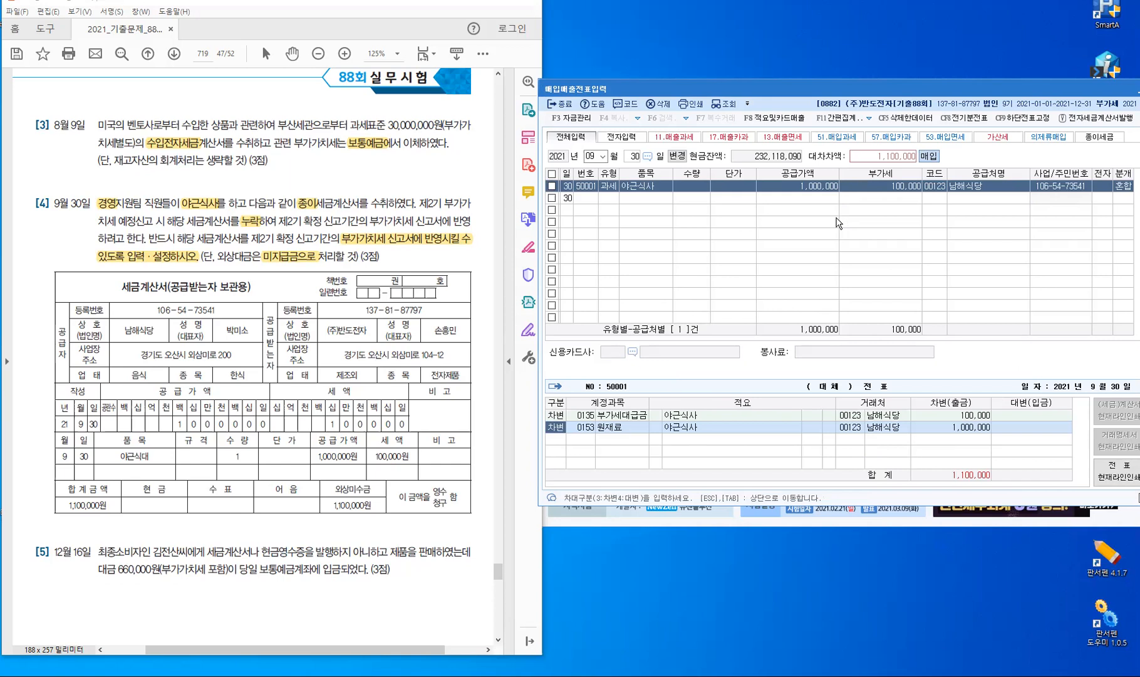
Replace the 원재료 debit account in the September 30 entry with 0811 복리후생비.
key(Return)
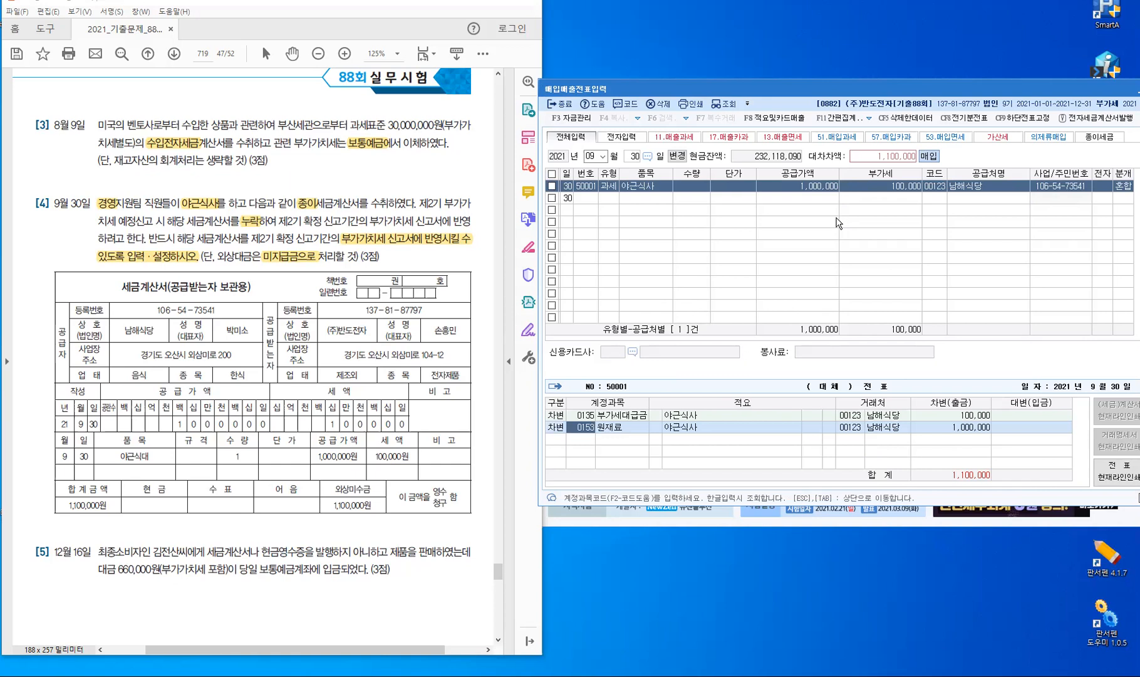
text(0811)
key(Return)
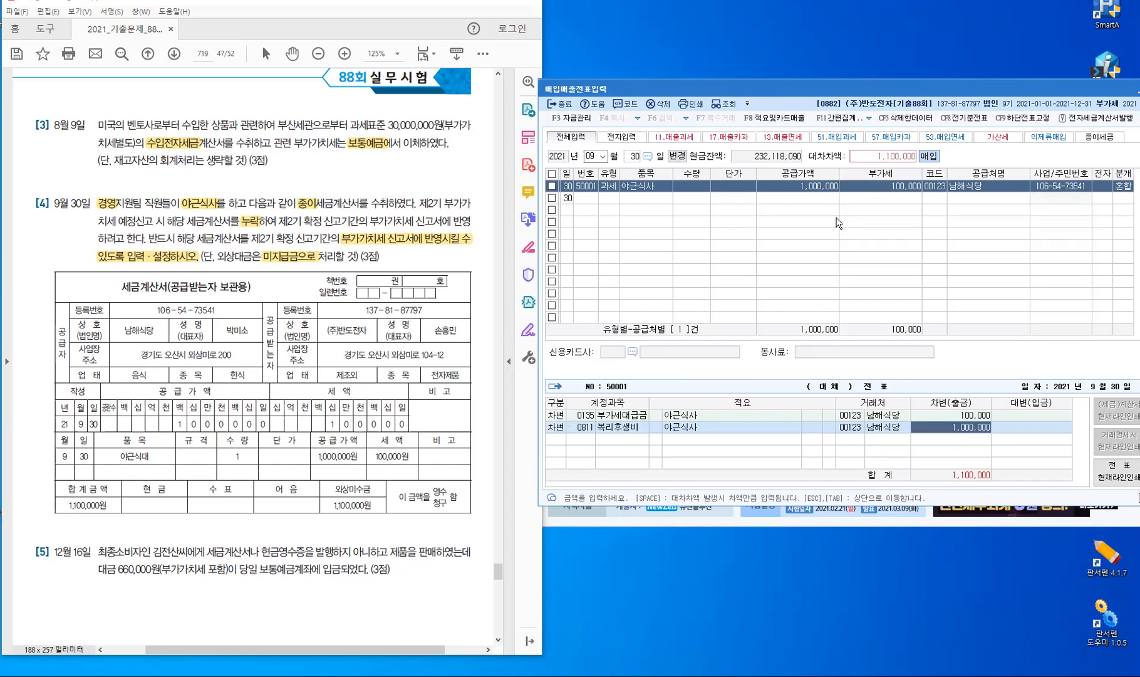
key(Return)
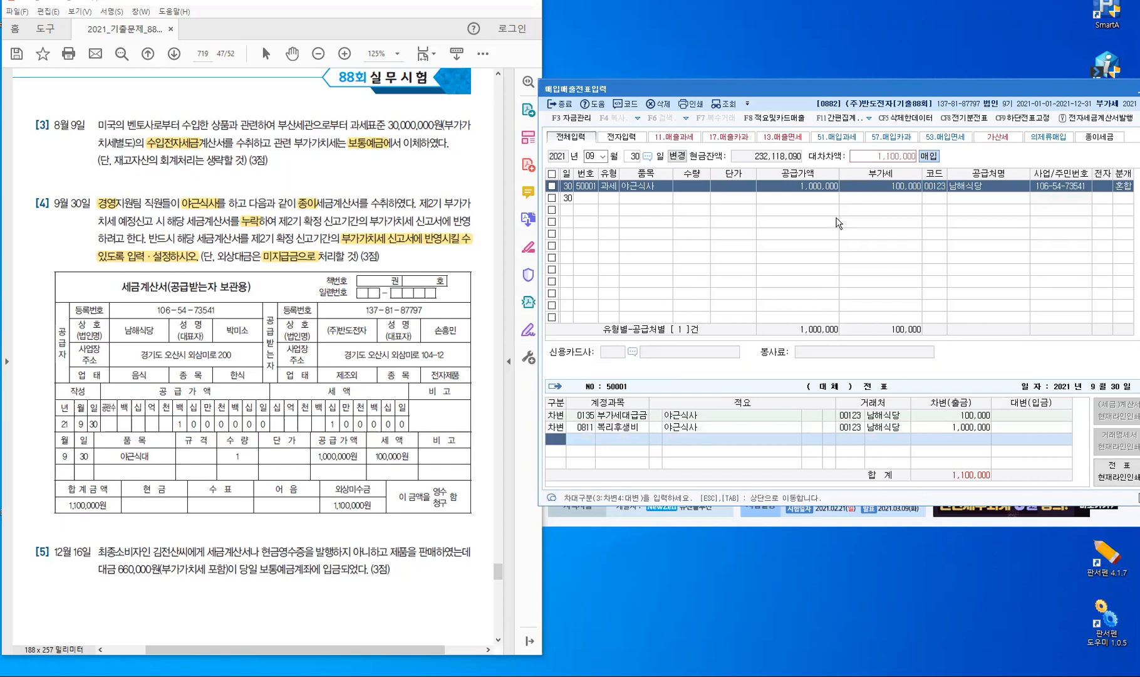
Complete the September 30 entry with a credit line for account 0253 미지급금 of 1,100,000.
text(4)
key(Return)
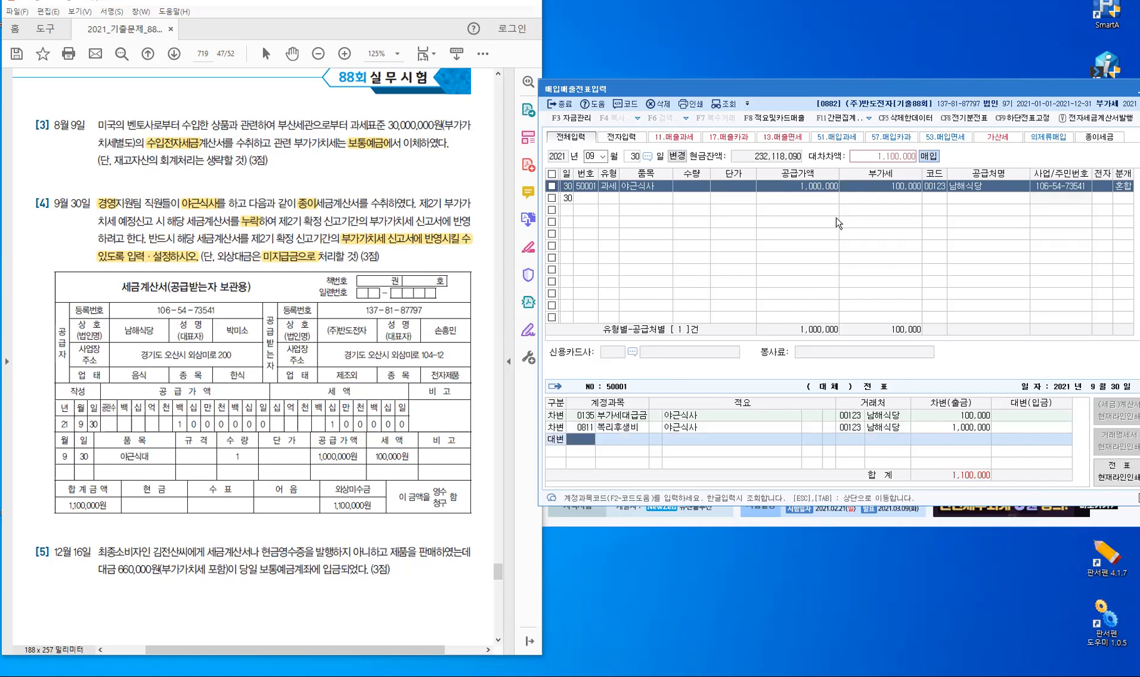
text(253)
key(Return)
key(Return)
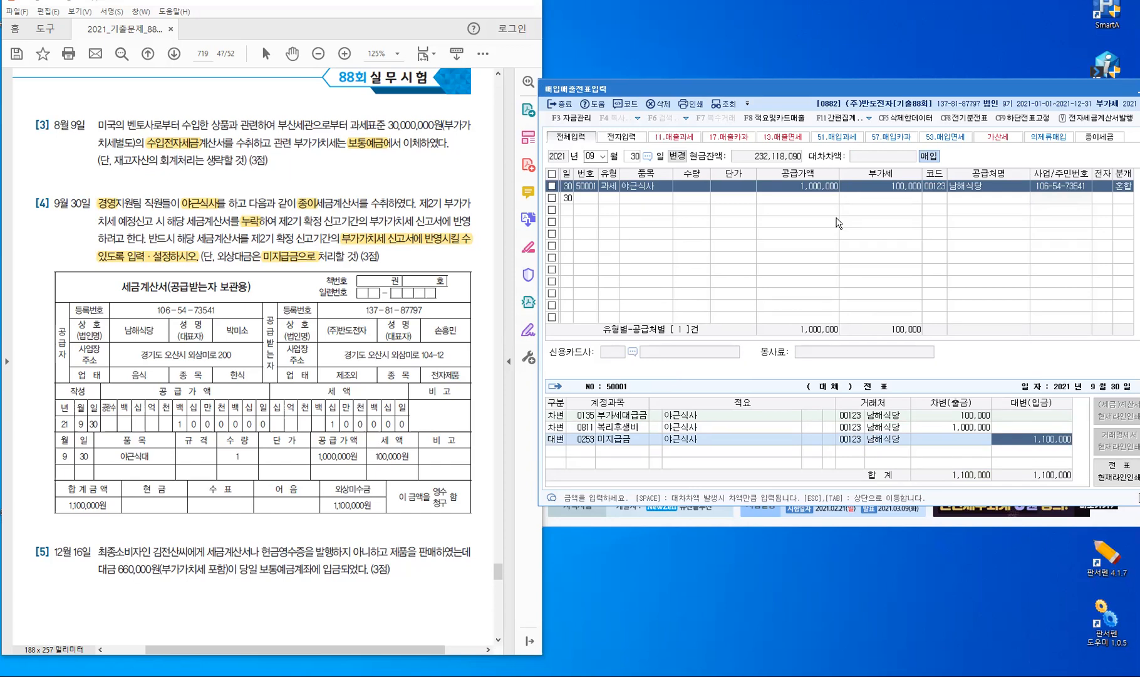
key(Escape)
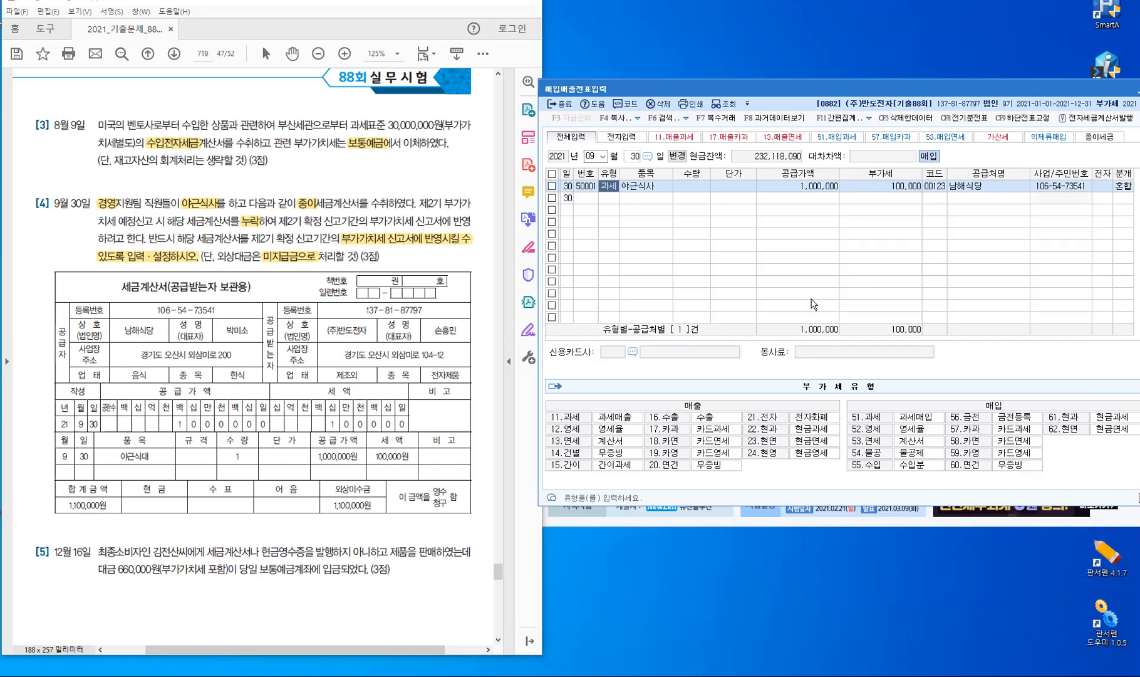
Mark the September 30 야근식사 voucher as a 예정신고 누락분 with 확정신고 개시년월 2021년 10월.
click(551, 187)
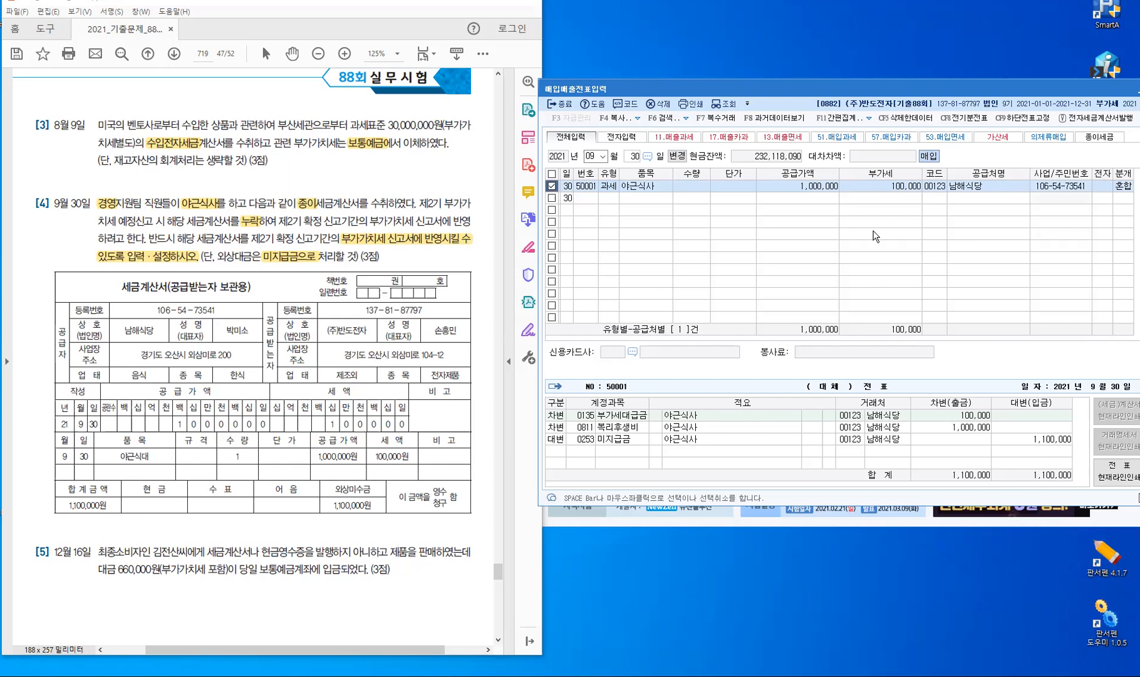
click(869, 118)
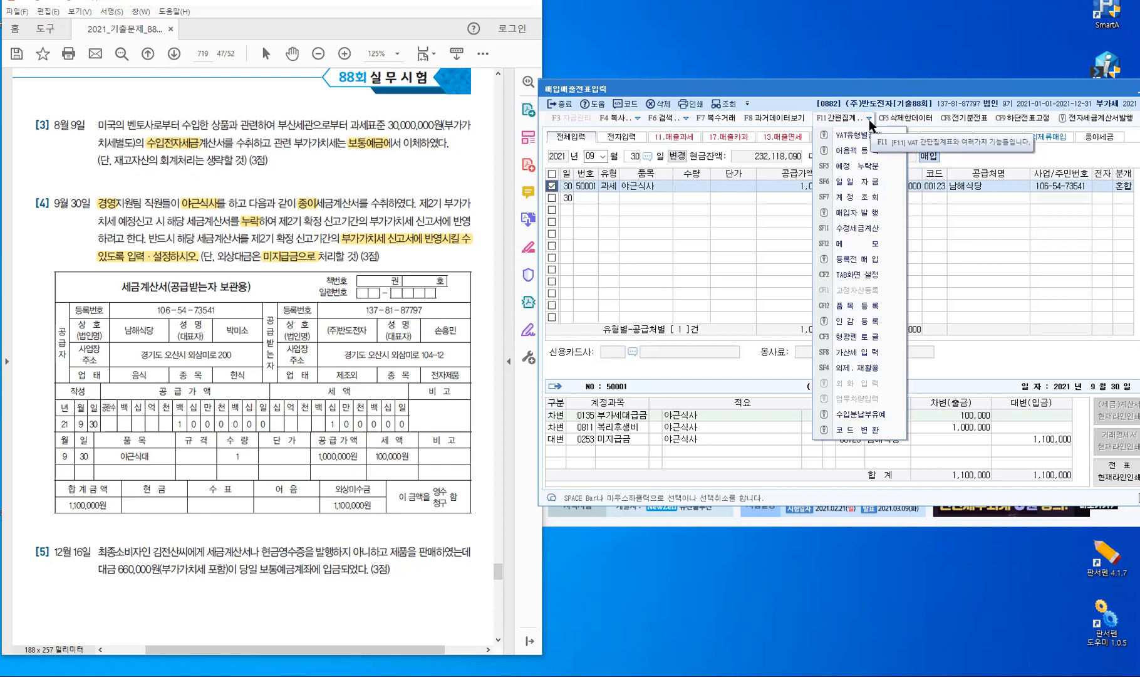
click(851, 167)
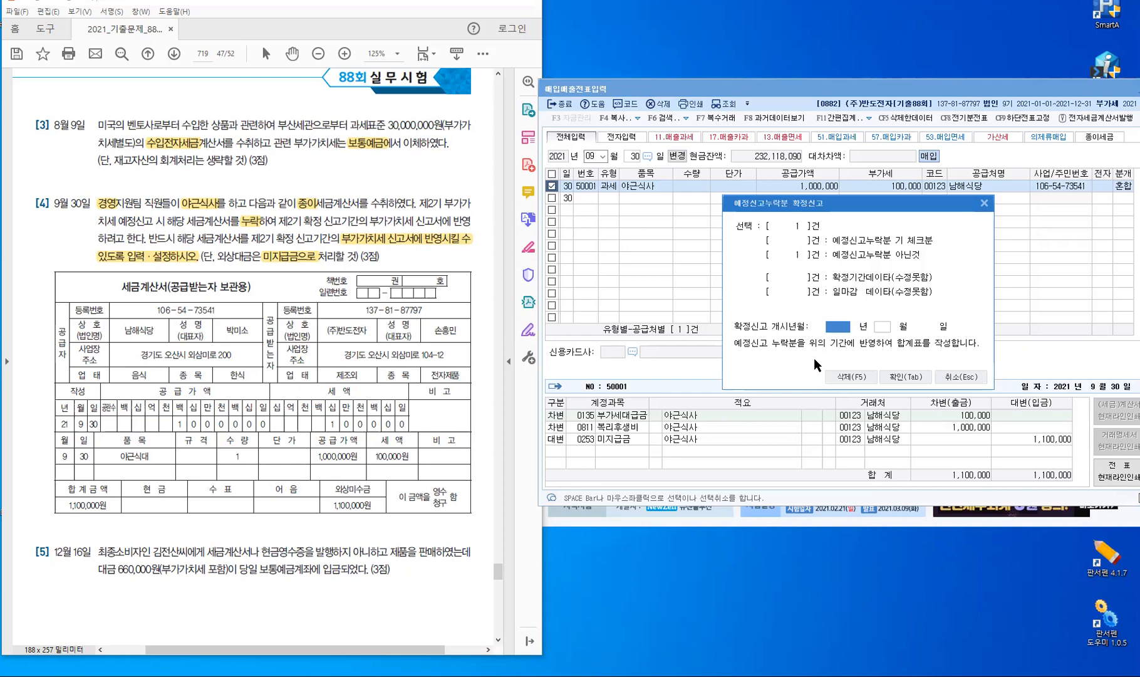
text(20)
text(21 년 )
text(10)
click(912, 382)
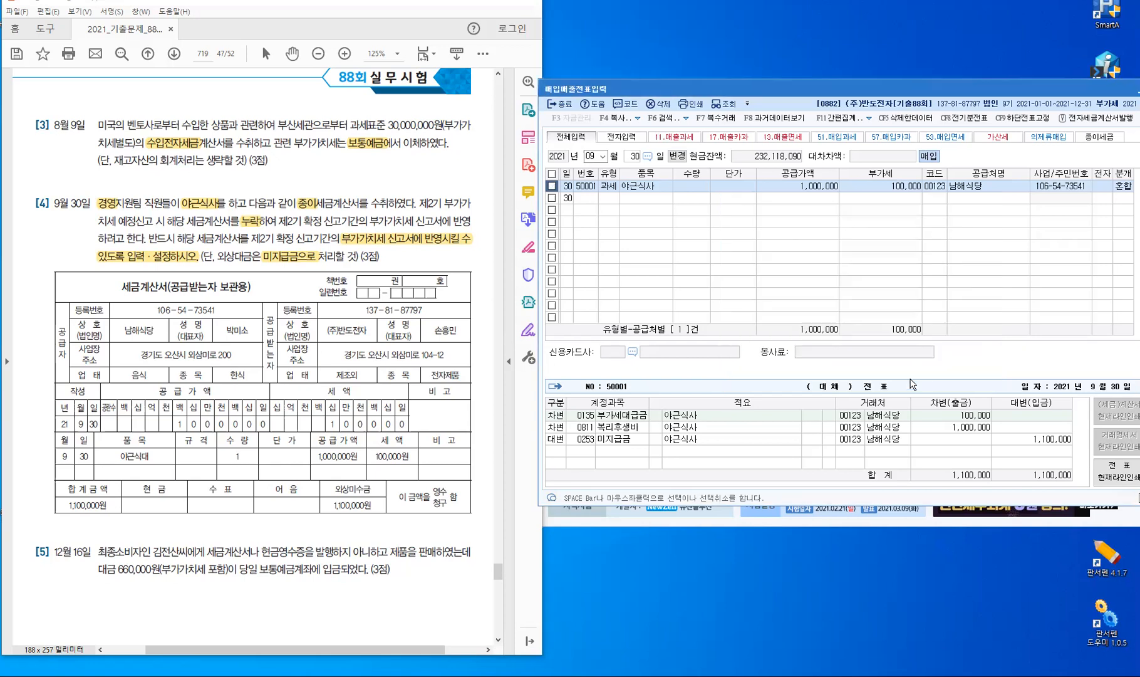
click(954, 166)
click(955, 161)
click(606, 196)
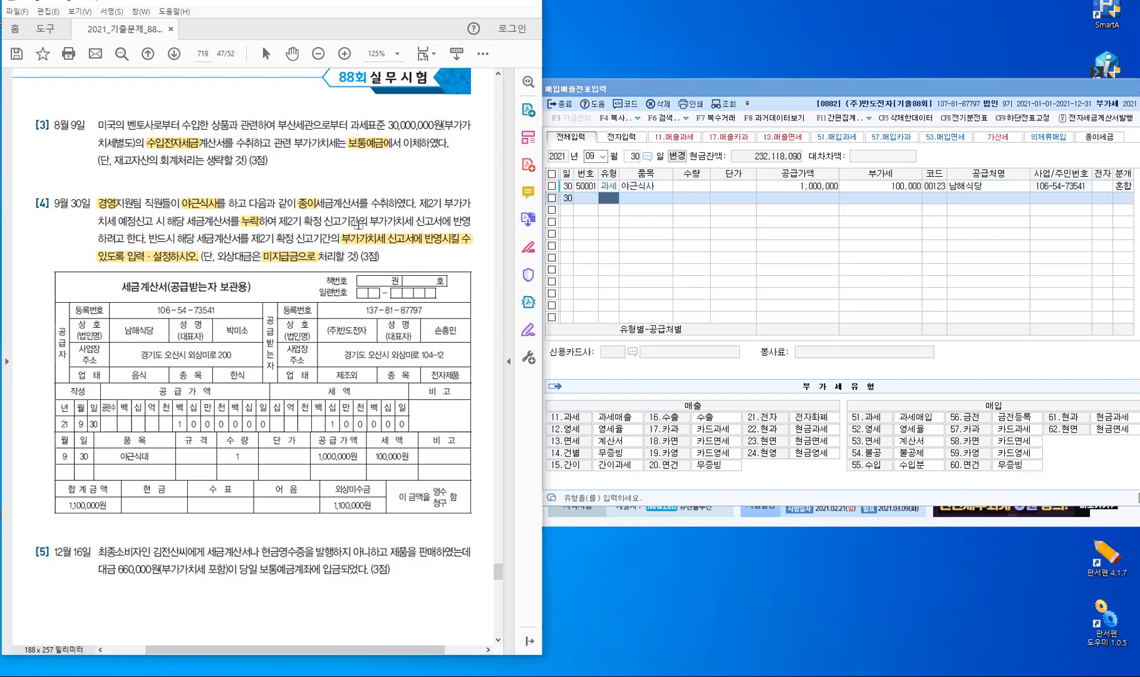
Set the purchase/sales voucher date to December 16 for transaction [5].
scroll(359, 224, down, 7)
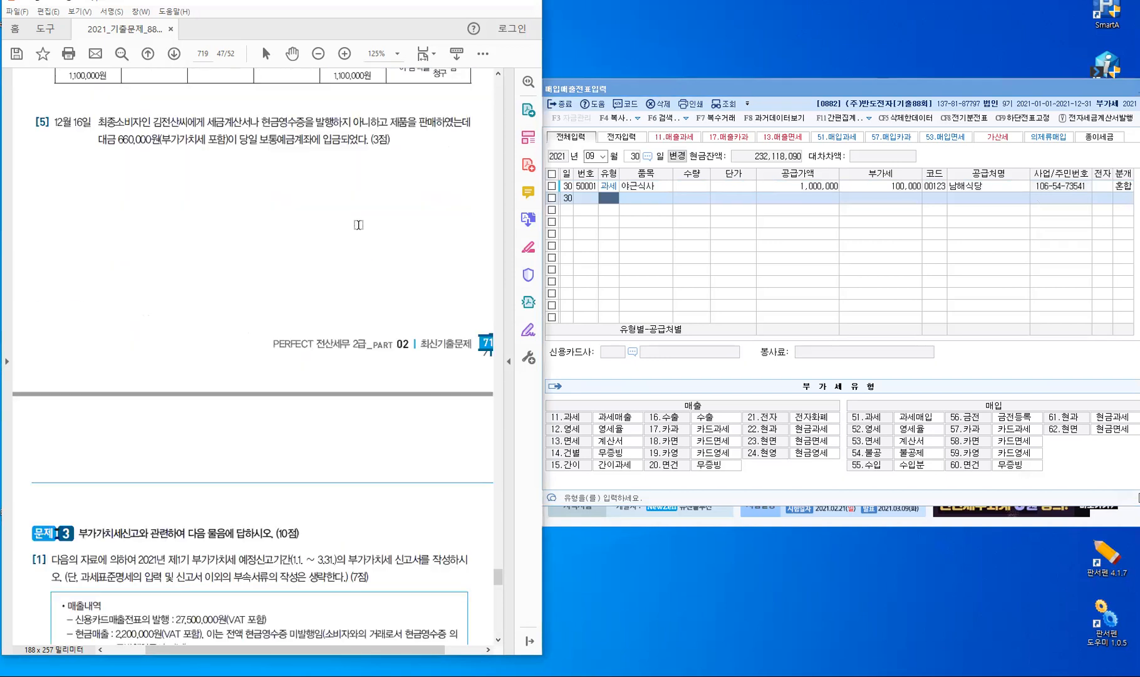
click(617, 243)
key(Escape)
key(Escape)
text(12)
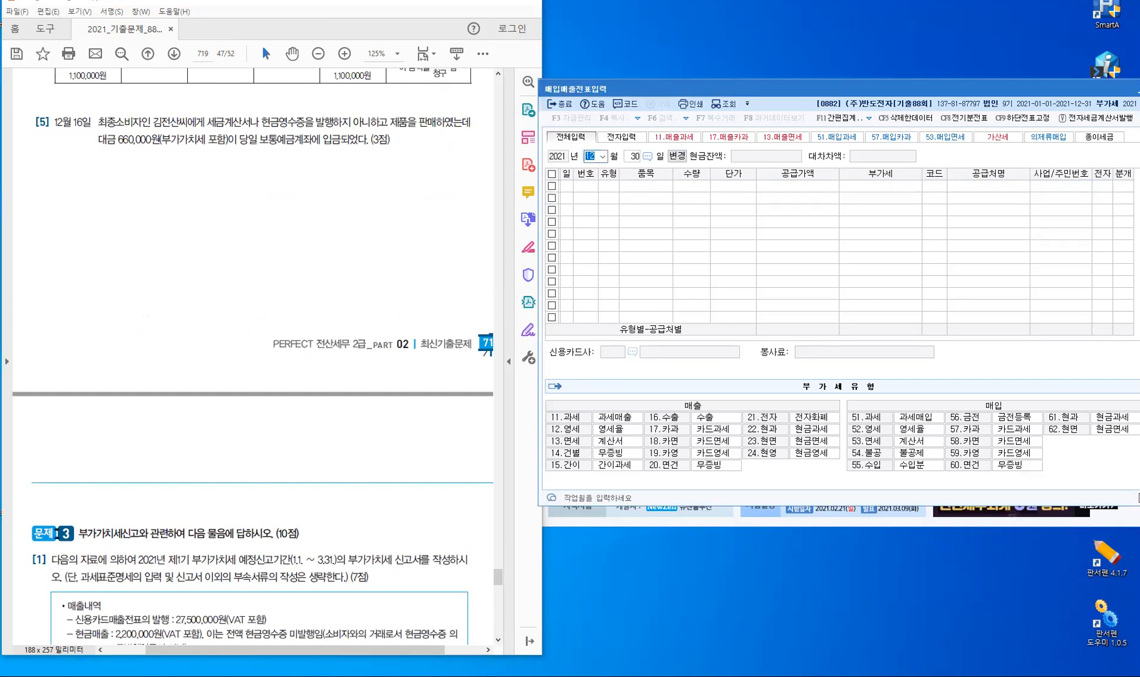
key(Return)
text(16)
key(Return)
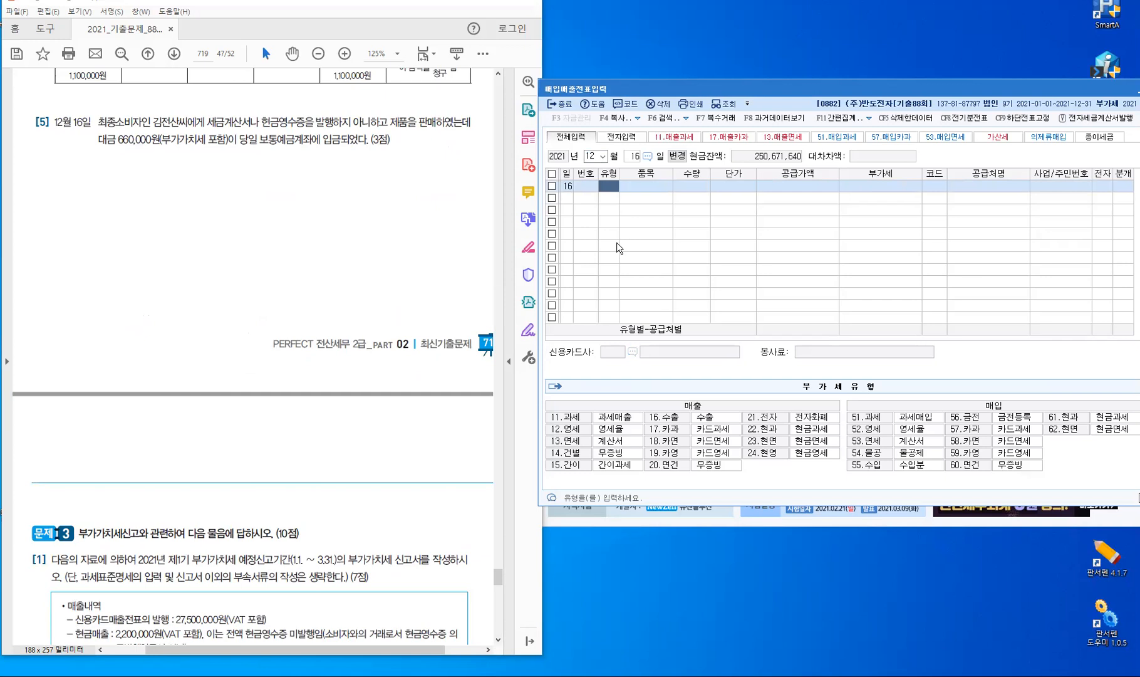
Highlight 아니하, 포함 and 보통예금 in the text of transaction [5] in the exam PDF.
drag(353, 123, 382, 124)
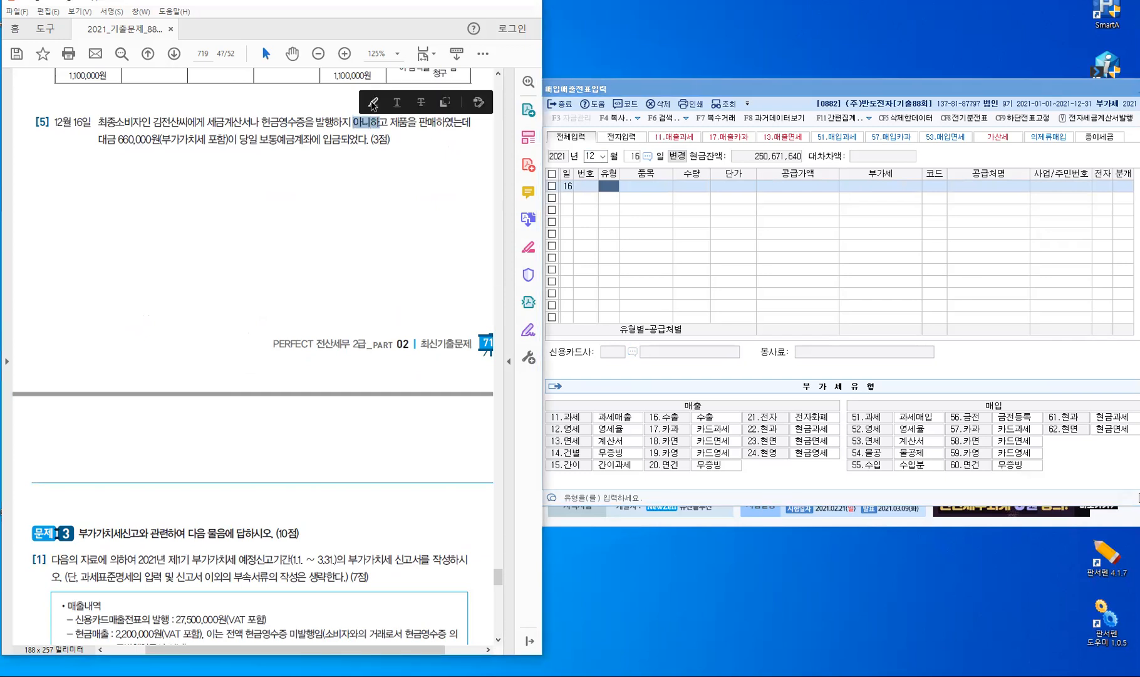
click(373, 102)
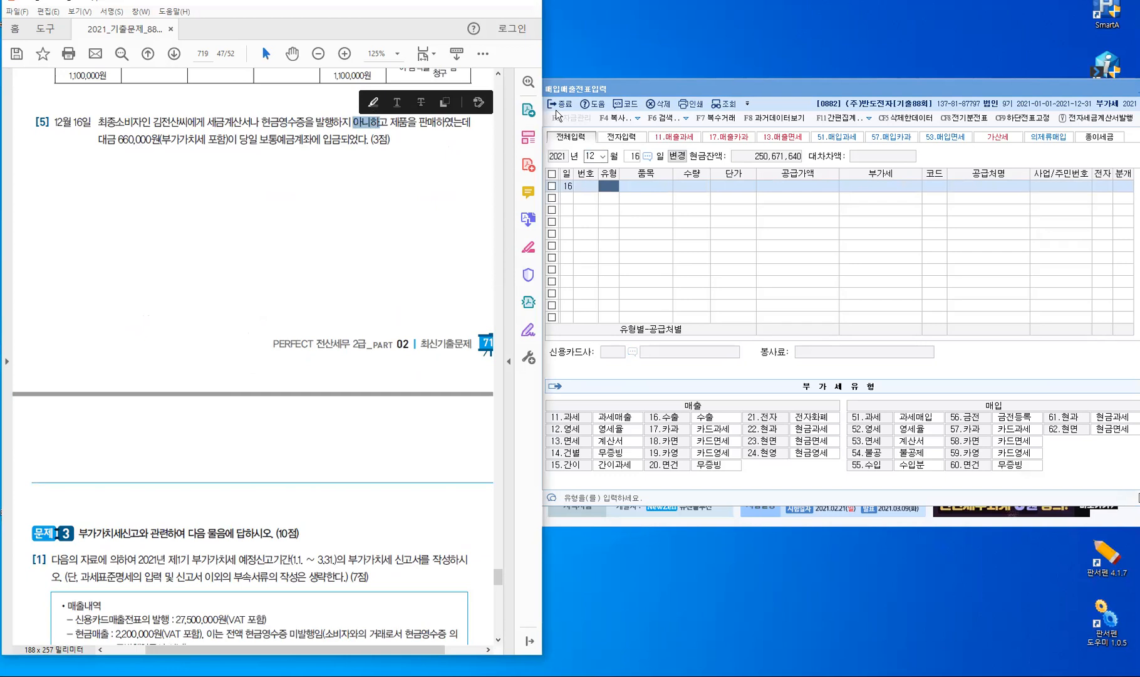
click(483, 55)
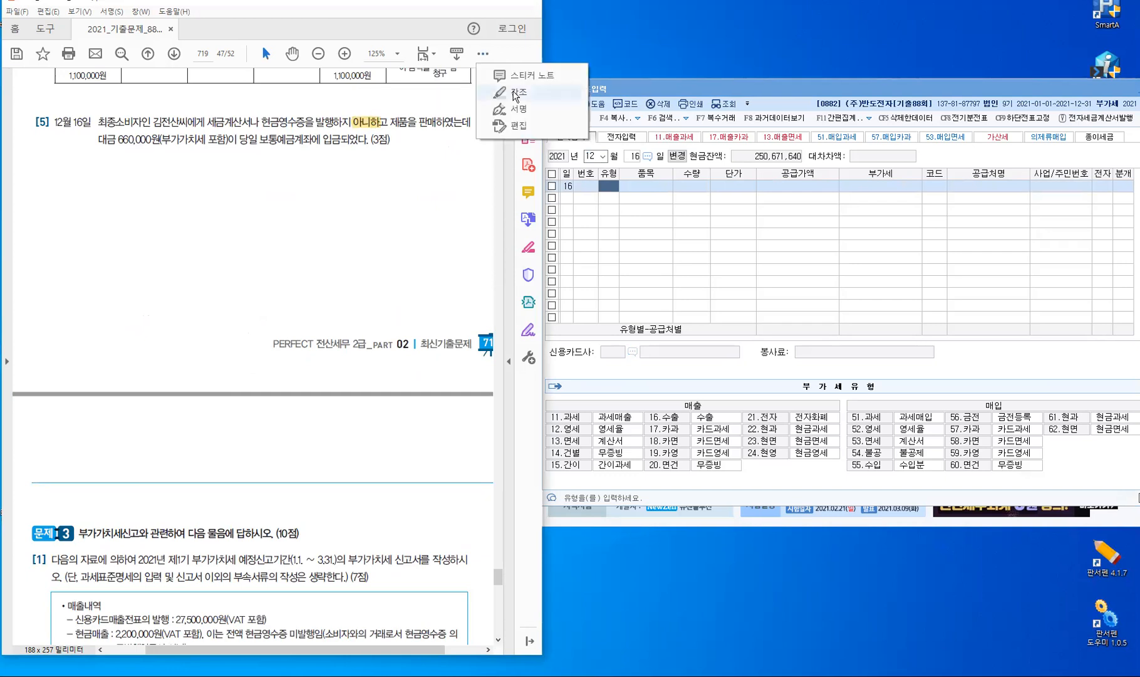
click(515, 94)
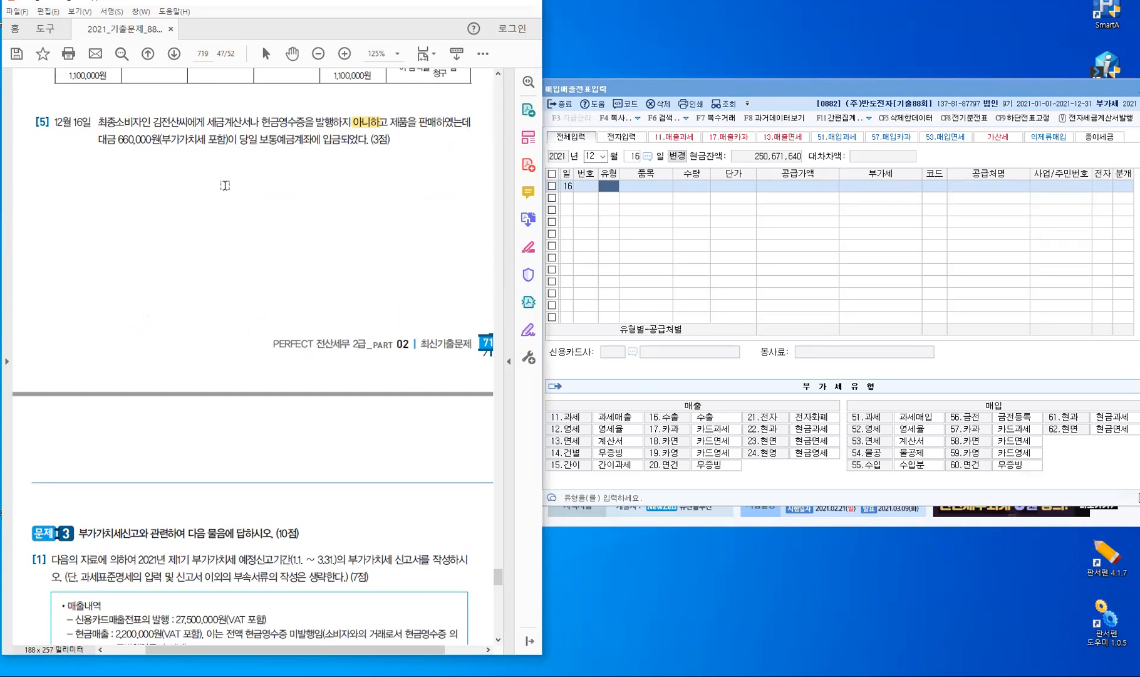
drag(210, 141, 290, 139)
click(332, 238)
Start the December 16 line with type 14 건별, item 제품 and a VAT-inclusive amount of 660,000.
click(614, 191)
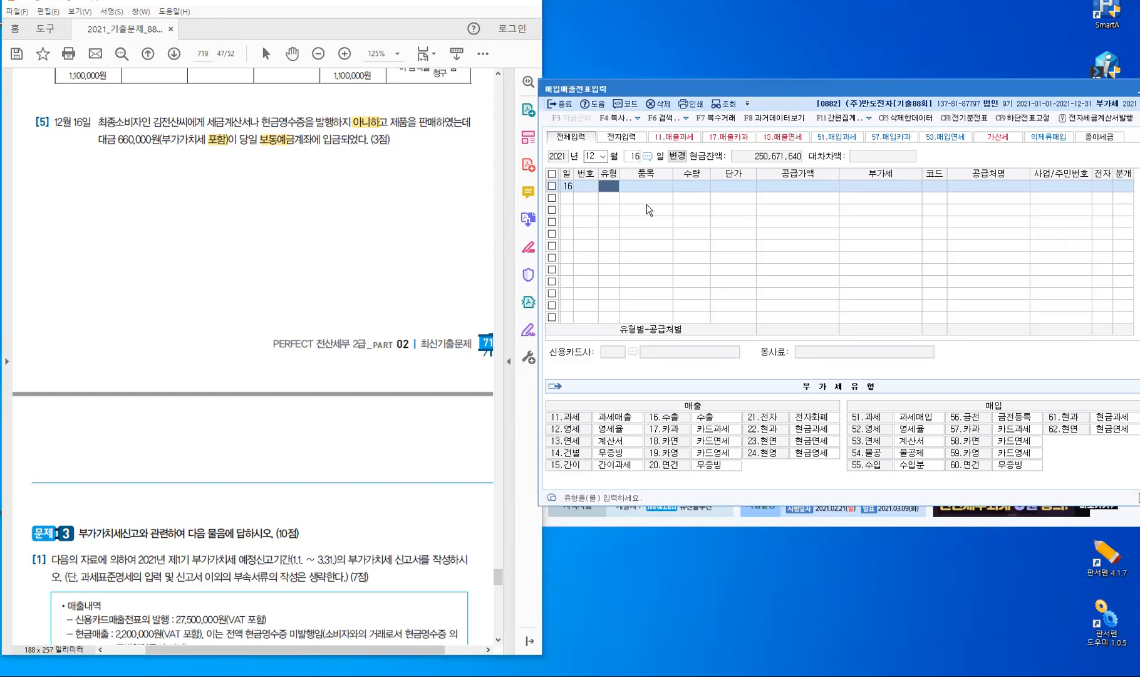
text(14)
key(Return)
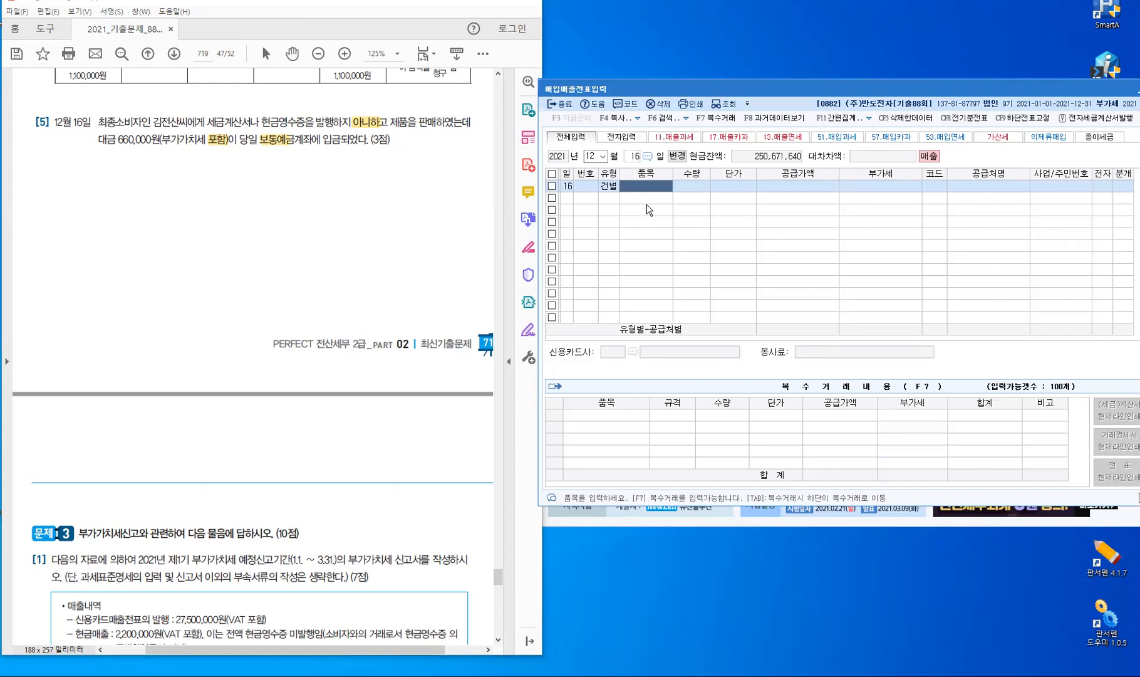
text(ㅈㅔ품)
key(Return)
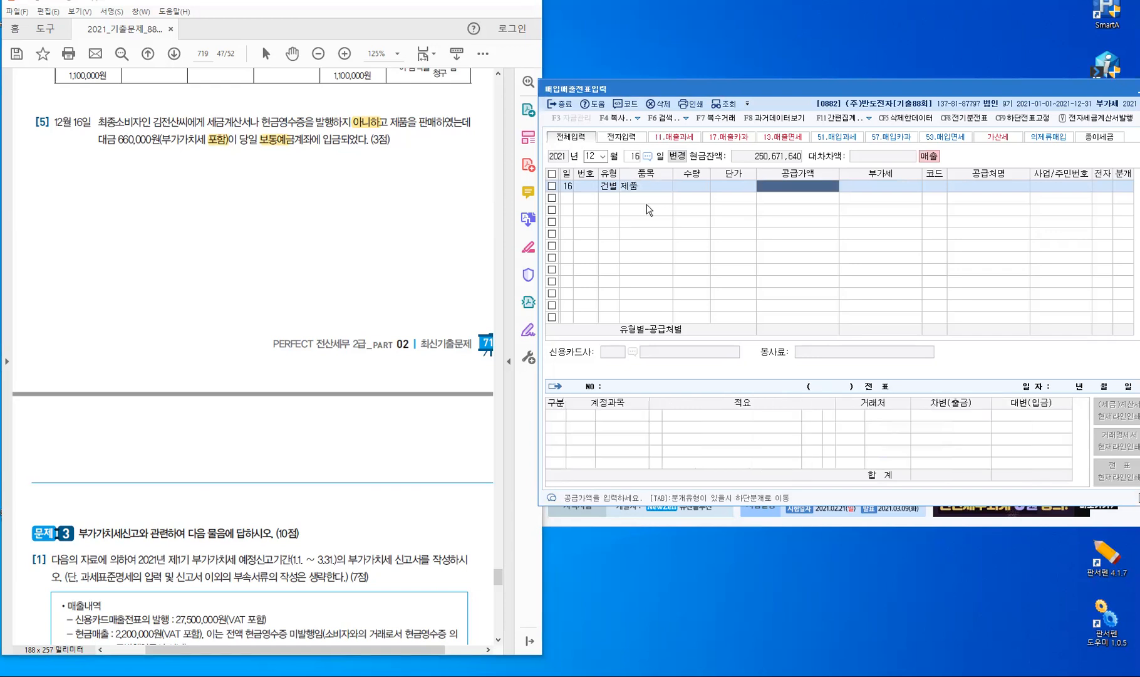
text(660,000)
key(Return)
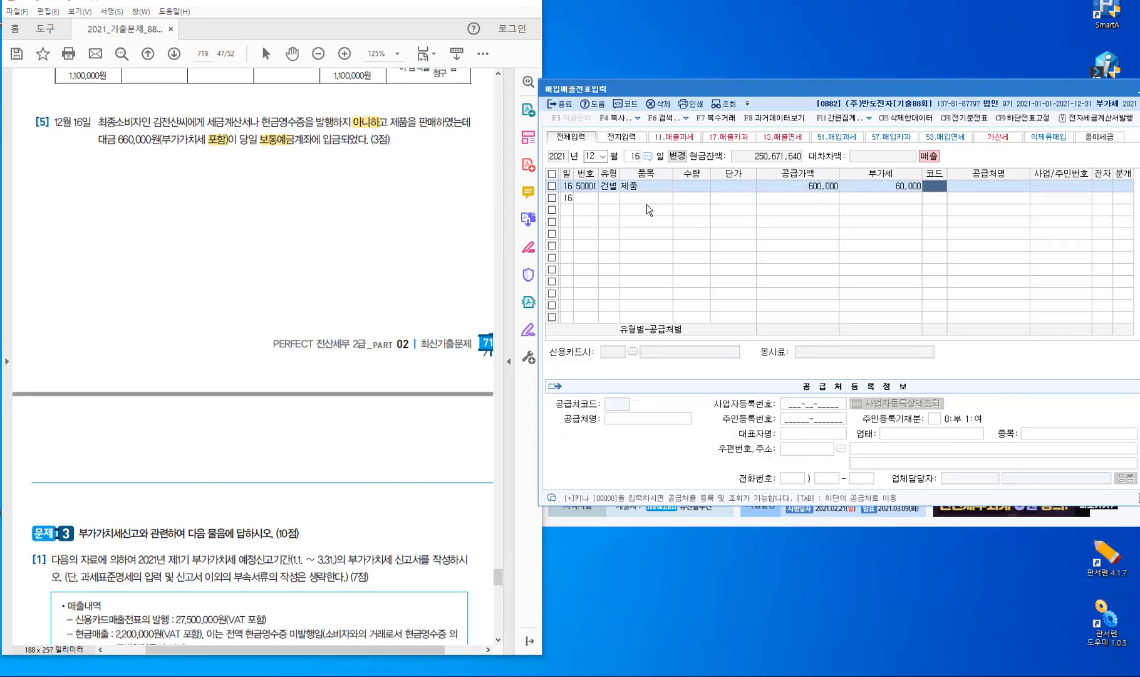
Assign the individual customer named in transaction [5] to the 제품 line, leave the electronic flag blank and set the journal type to 혼합.
text(김전)
key(Return)
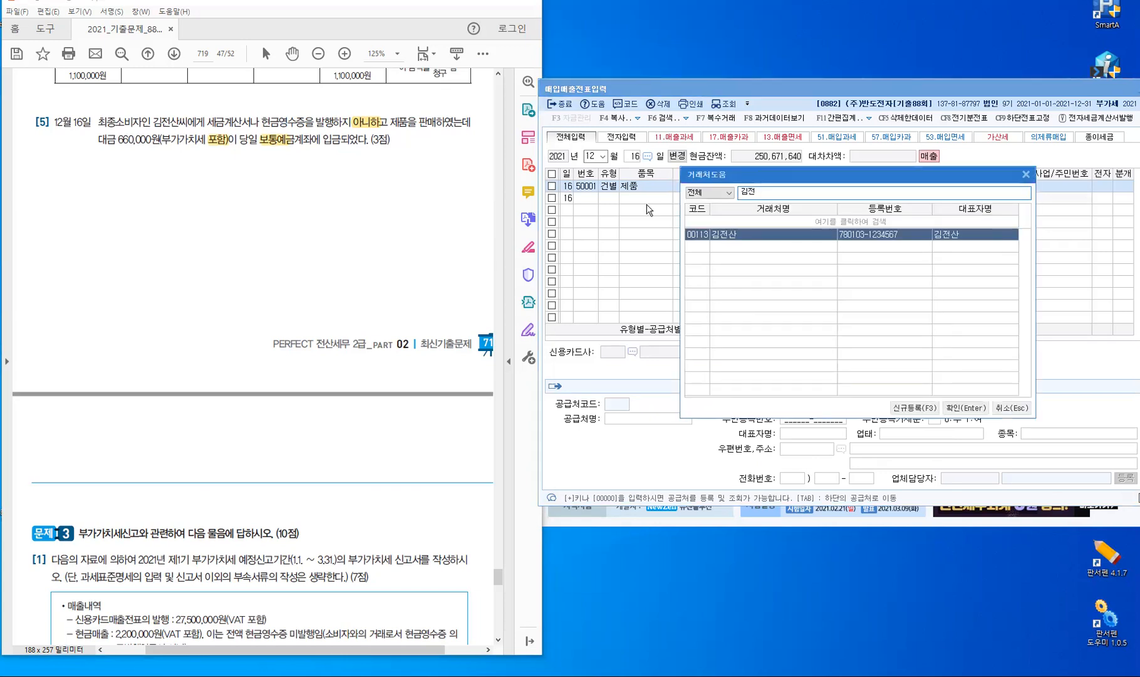
key(Return)
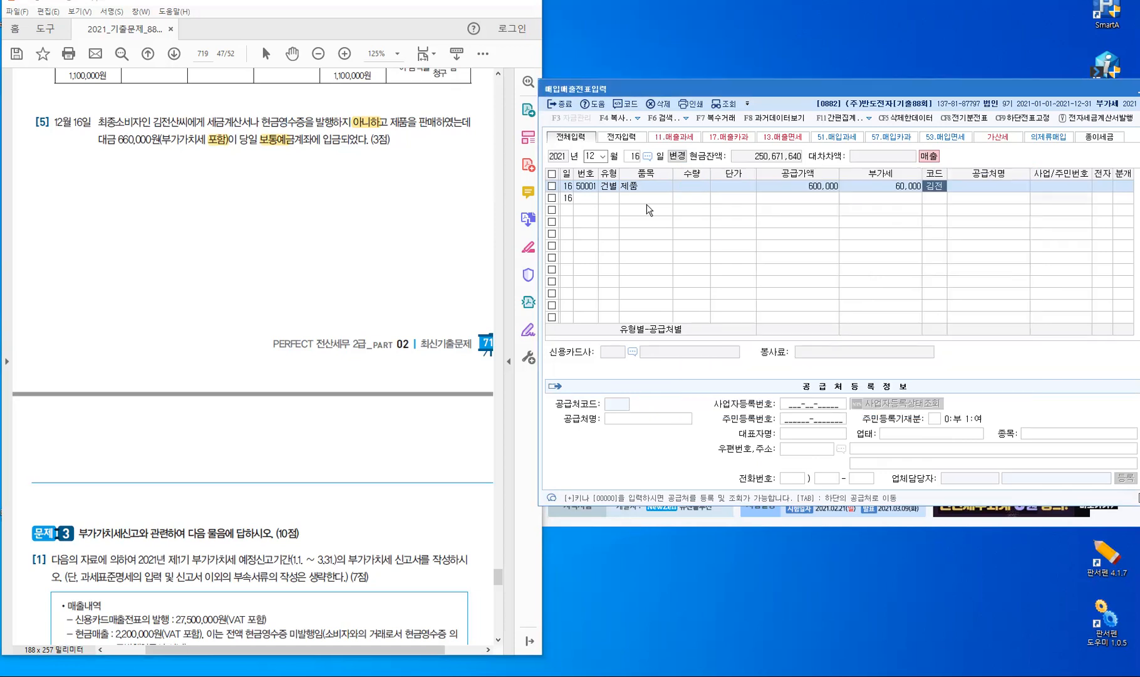
key(Return)
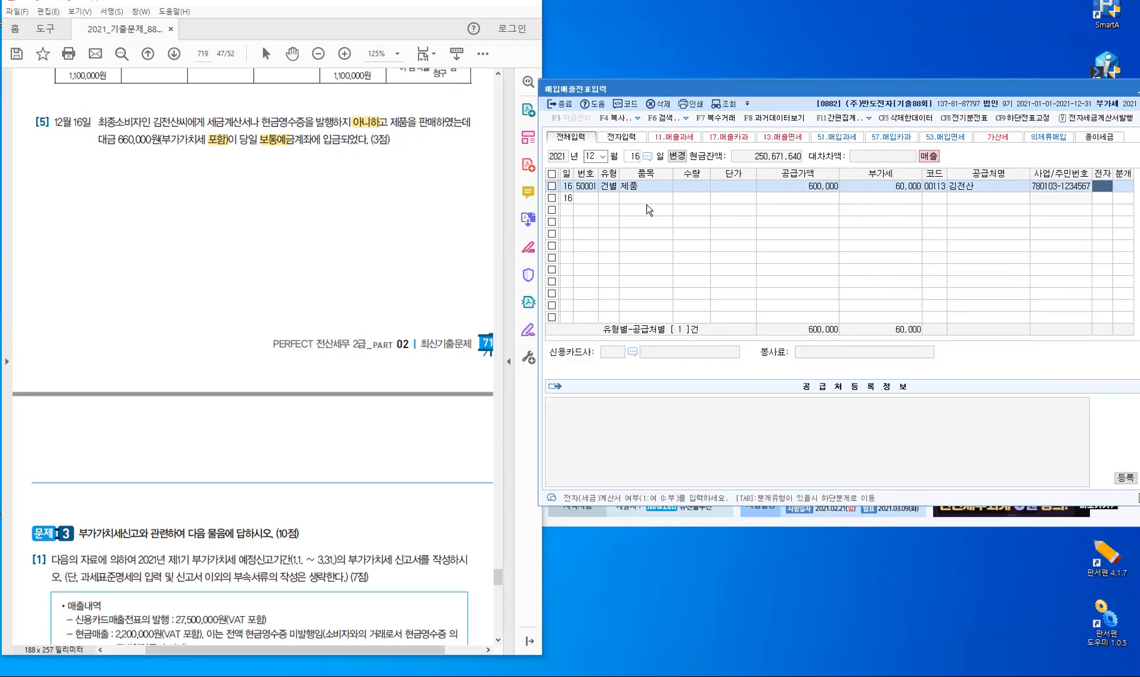
key(Return)
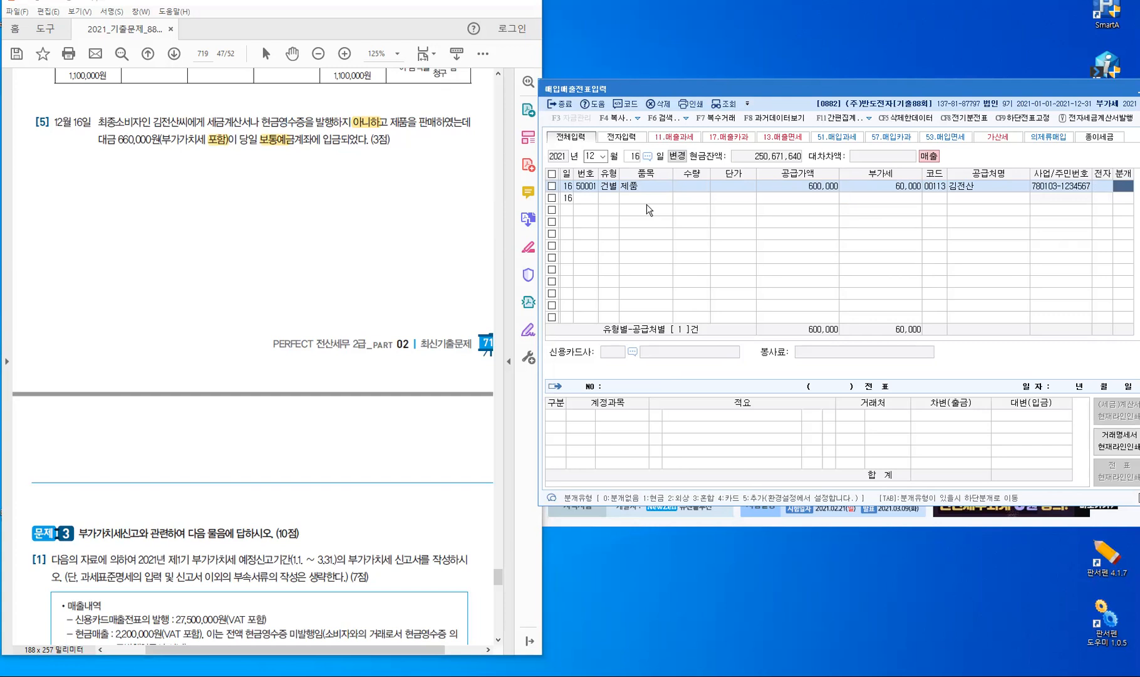
text(3)
key(Return)
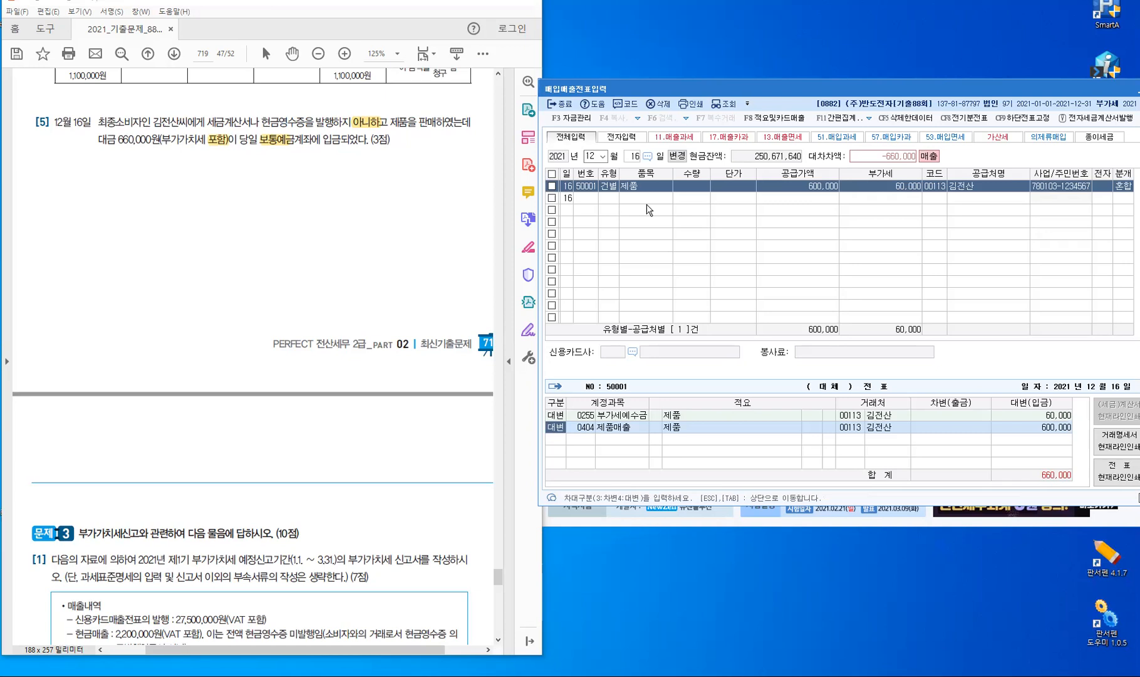
Complete the December 16 entry with a debit line for account 0103 보통예금 of 660,000 and close 매입매출전표입력.
key(Down)
text(3103)
key(Return)
key(Return)
key(Return)
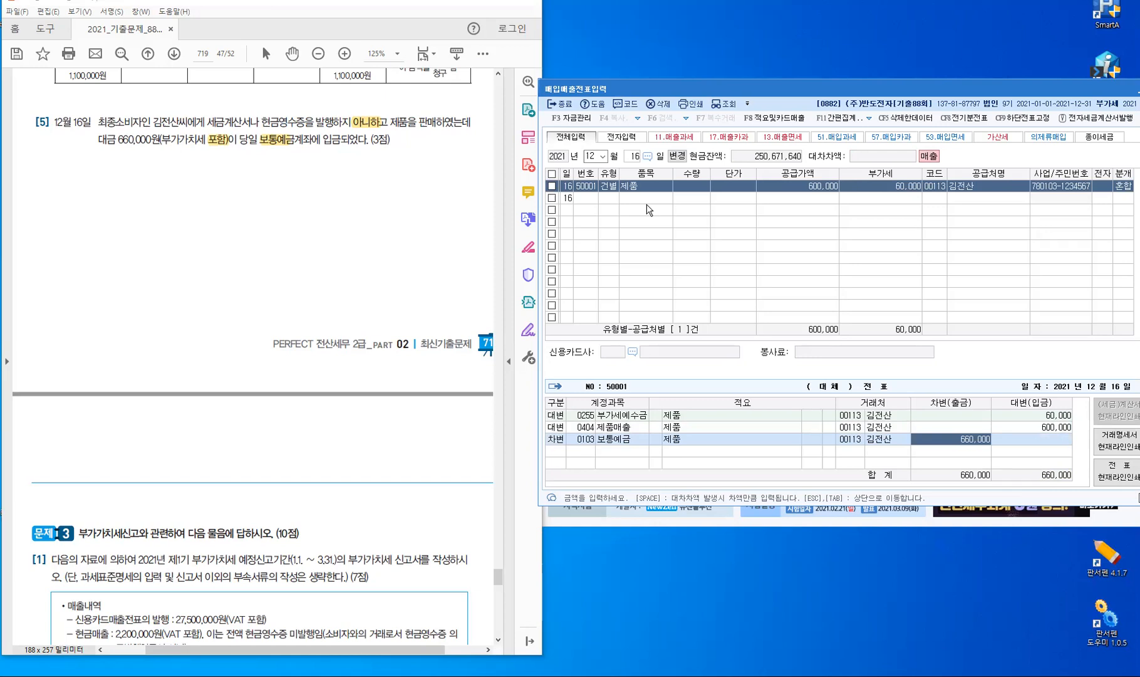
key(Return)
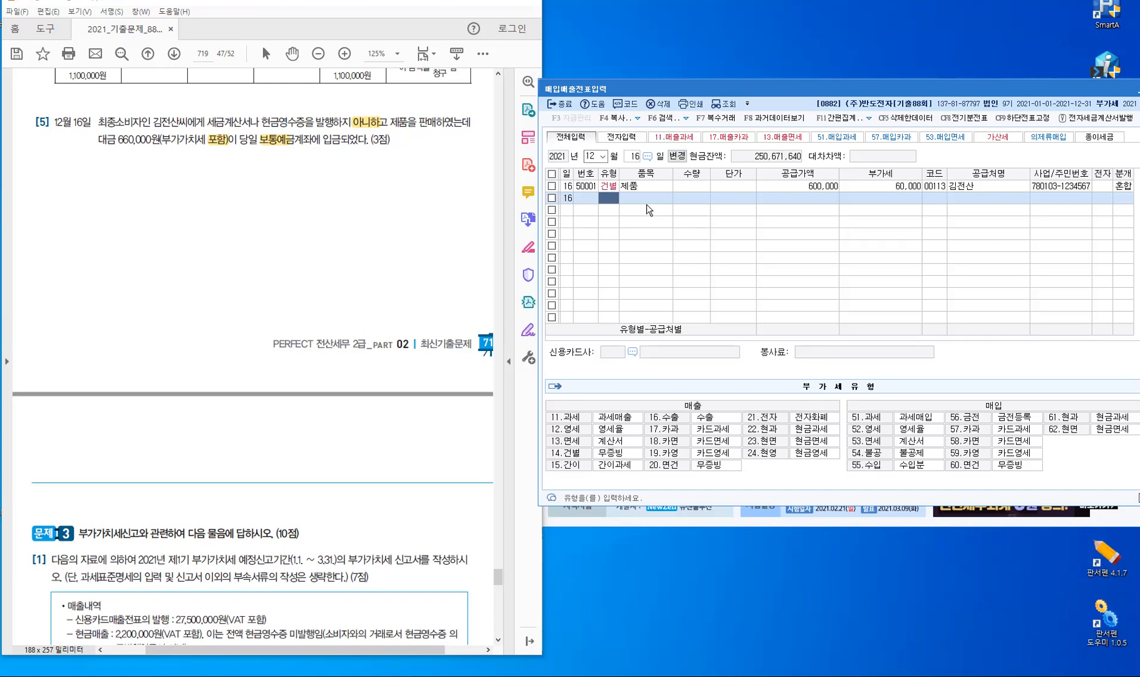
key(Escape)
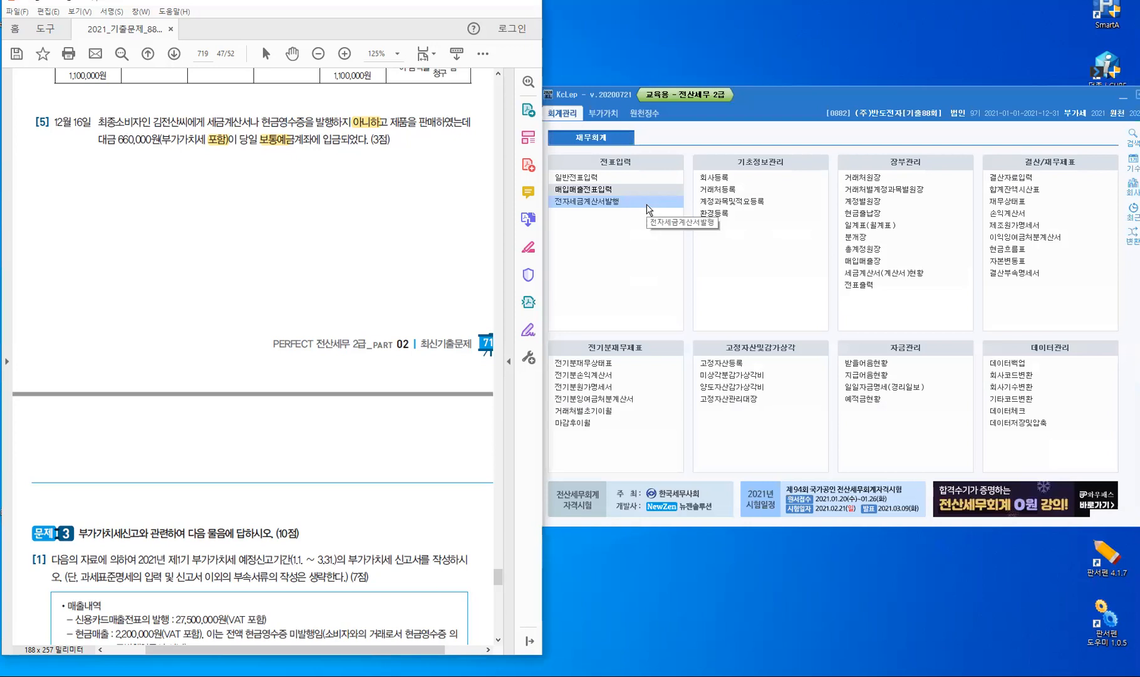